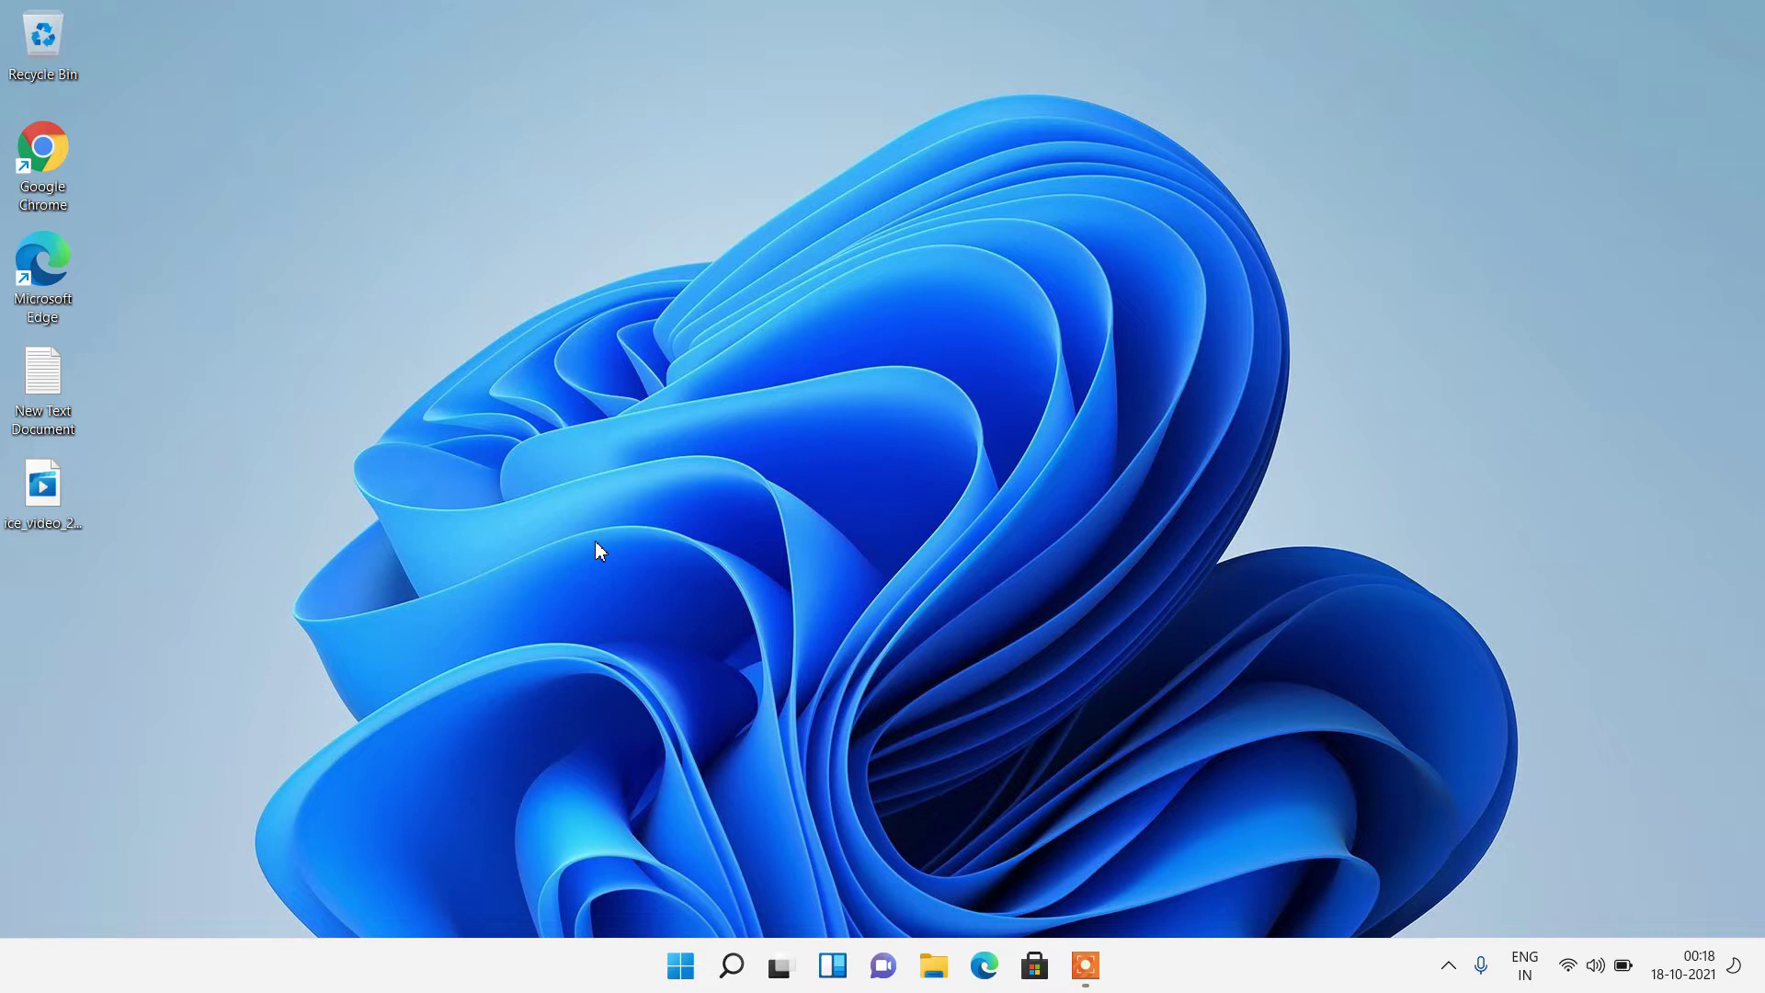
- Look for a Bluetooth option on the Devices page under Bluetooth & devices in Windows Settings, and close Settings
{"action": "right_click", "coordinate": [680, 965]}
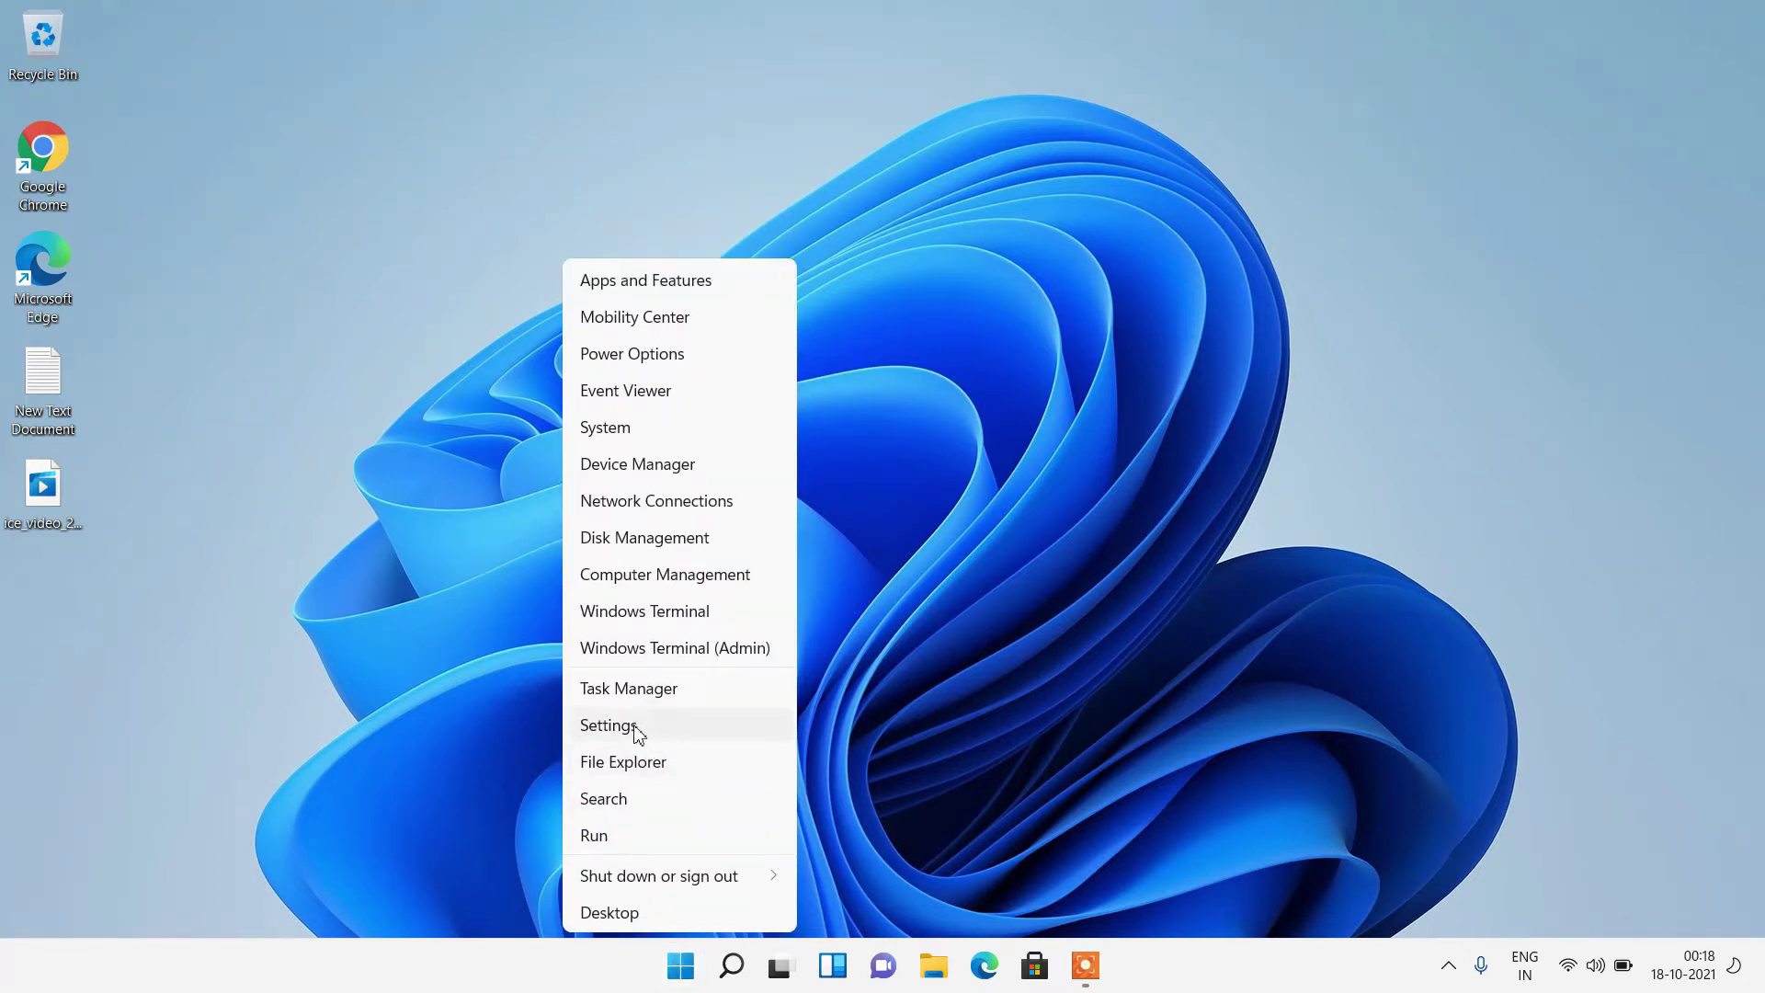
{"action": "left_click", "coordinate": [636, 731]}
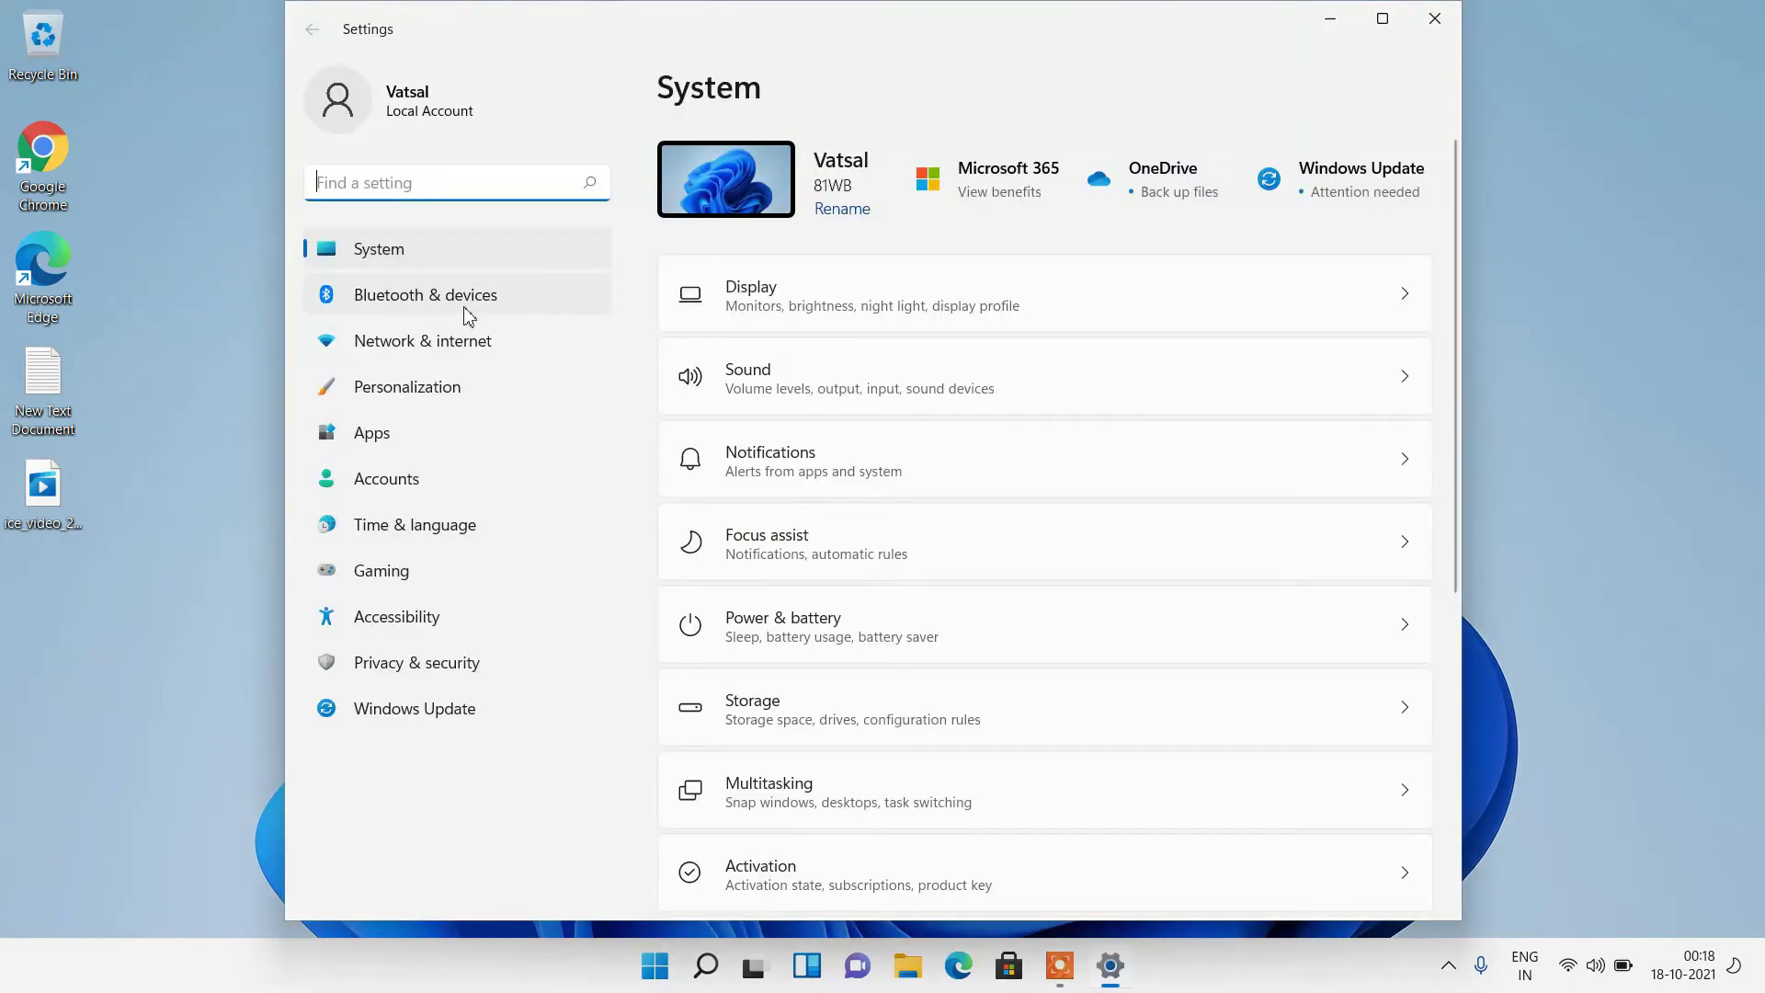
{"action": "left_click", "coordinate": [467, 306]}
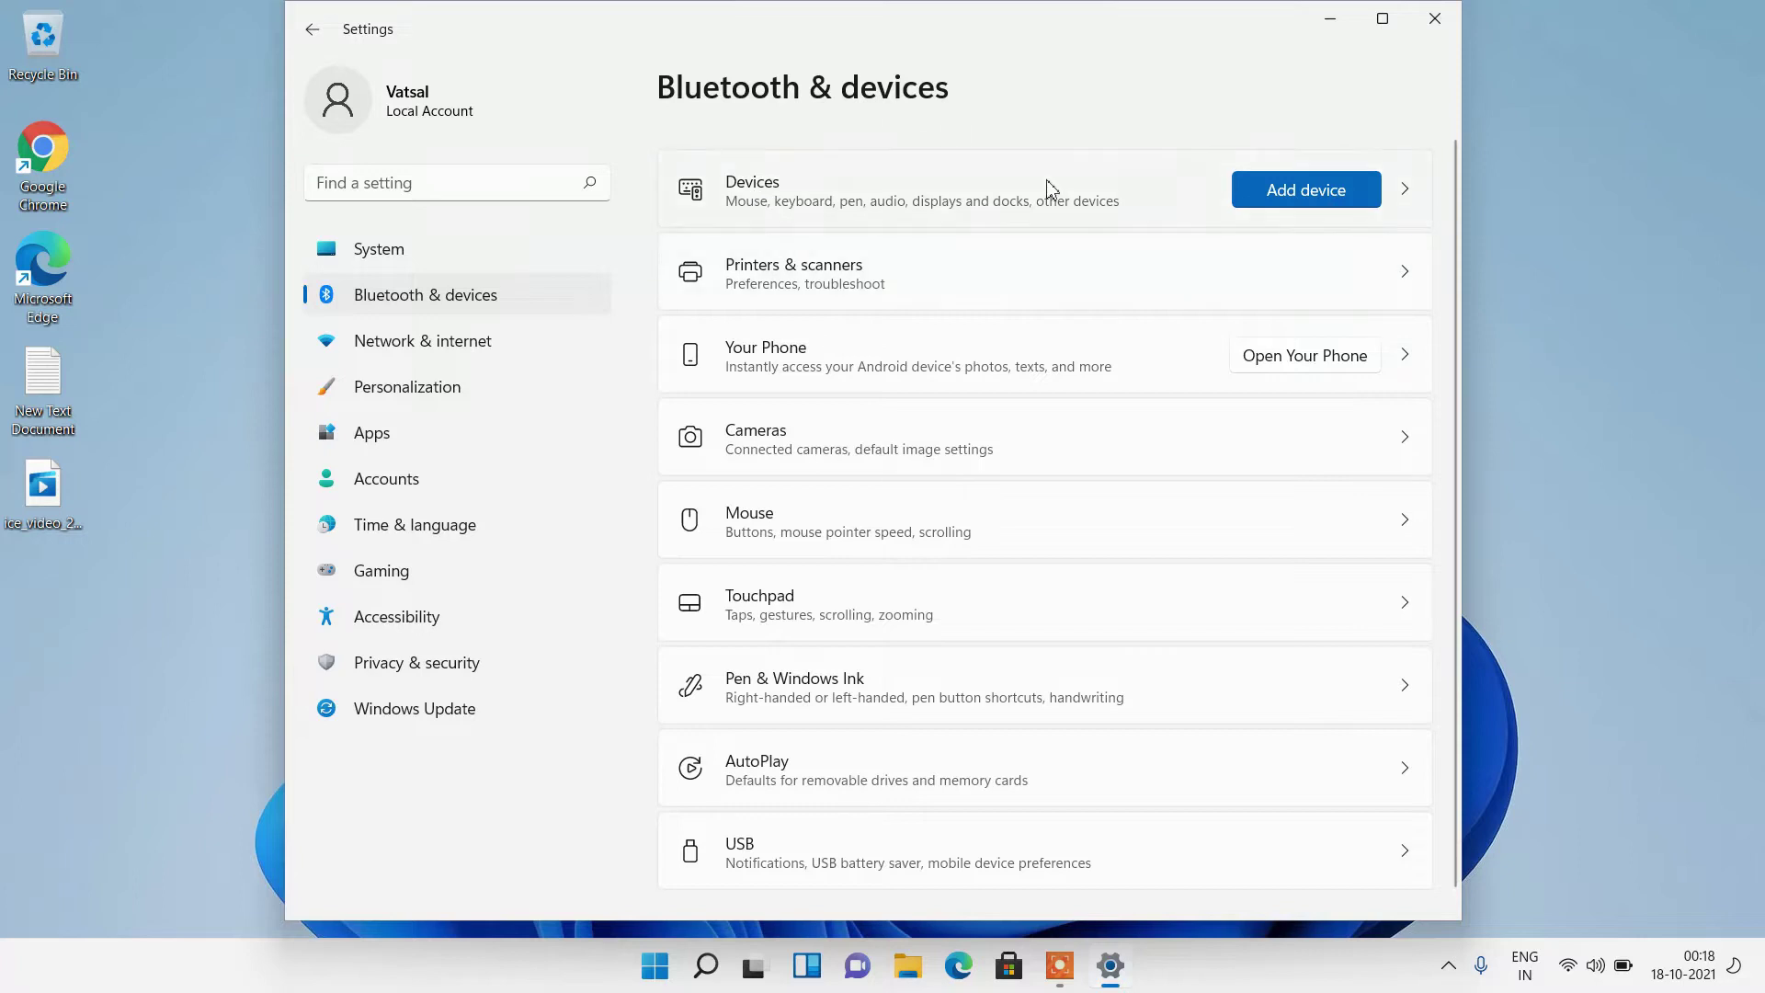
{"action": "left_click", "coordinate": [1110, 205]}
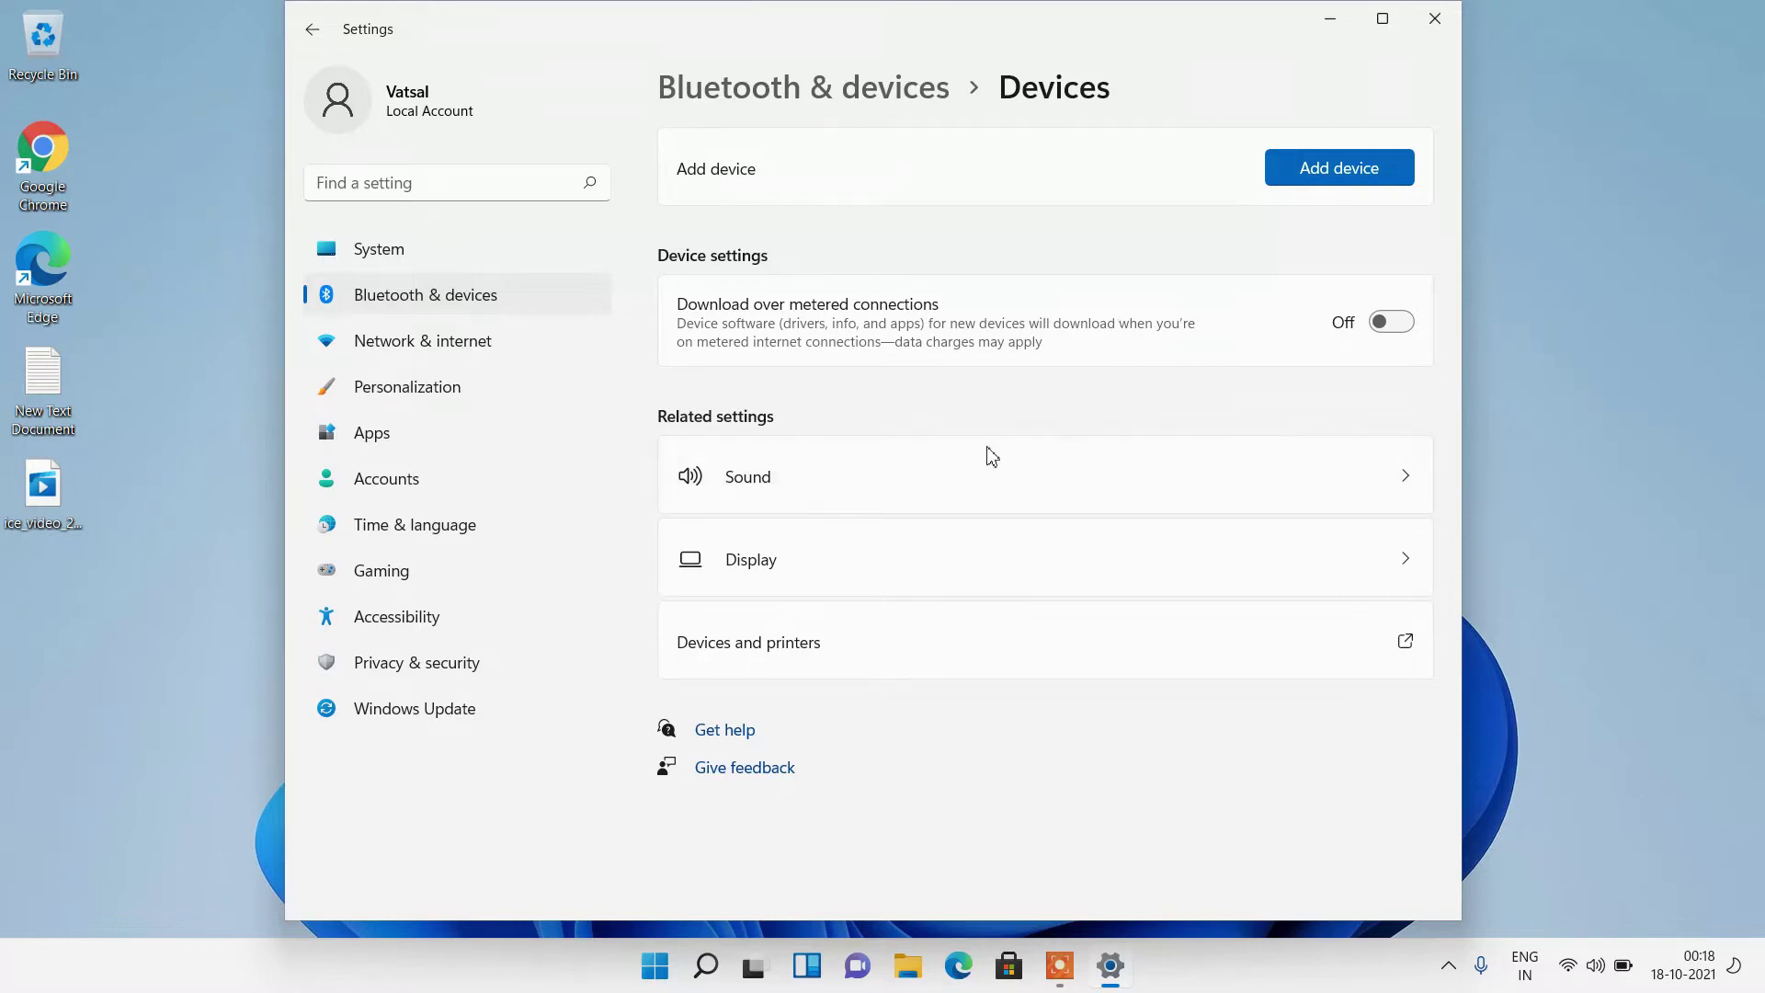
{"action": "left_click", "coordinate": [1434, 19]}
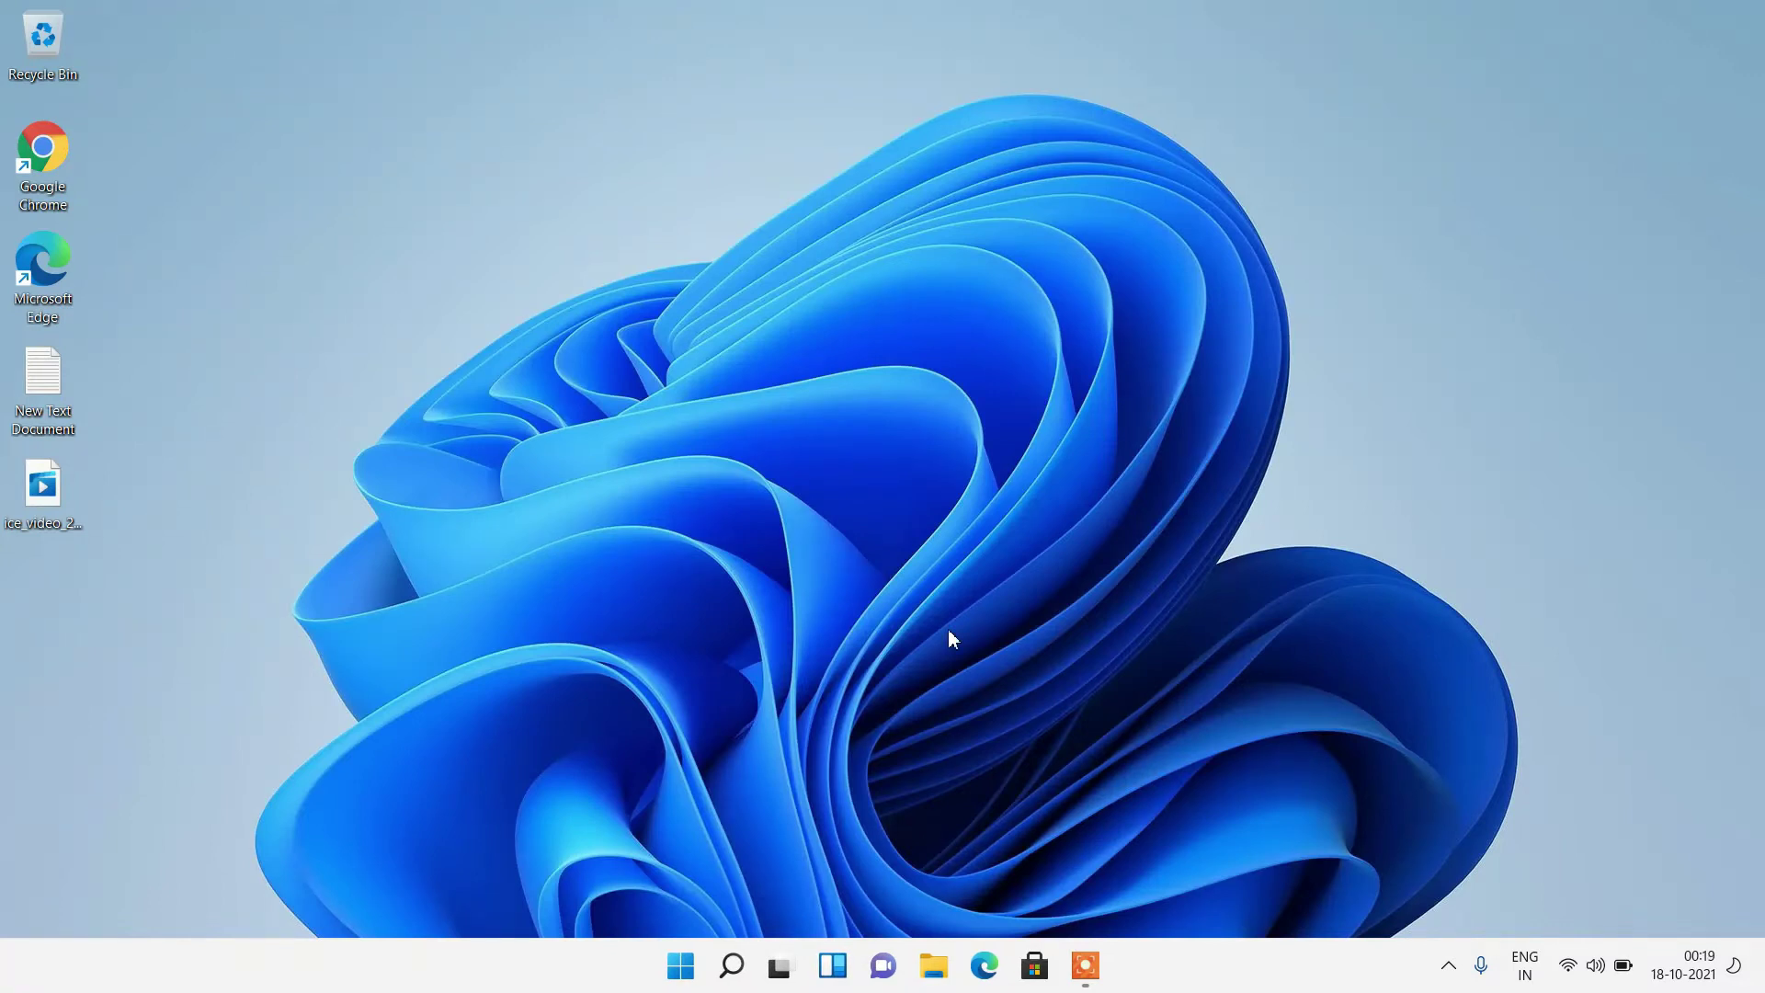
- Open Device Manager, move its window toward the middle of the desktop and select the Display adapters category
{"action": "right_click", "coordinate": [684, 965]}
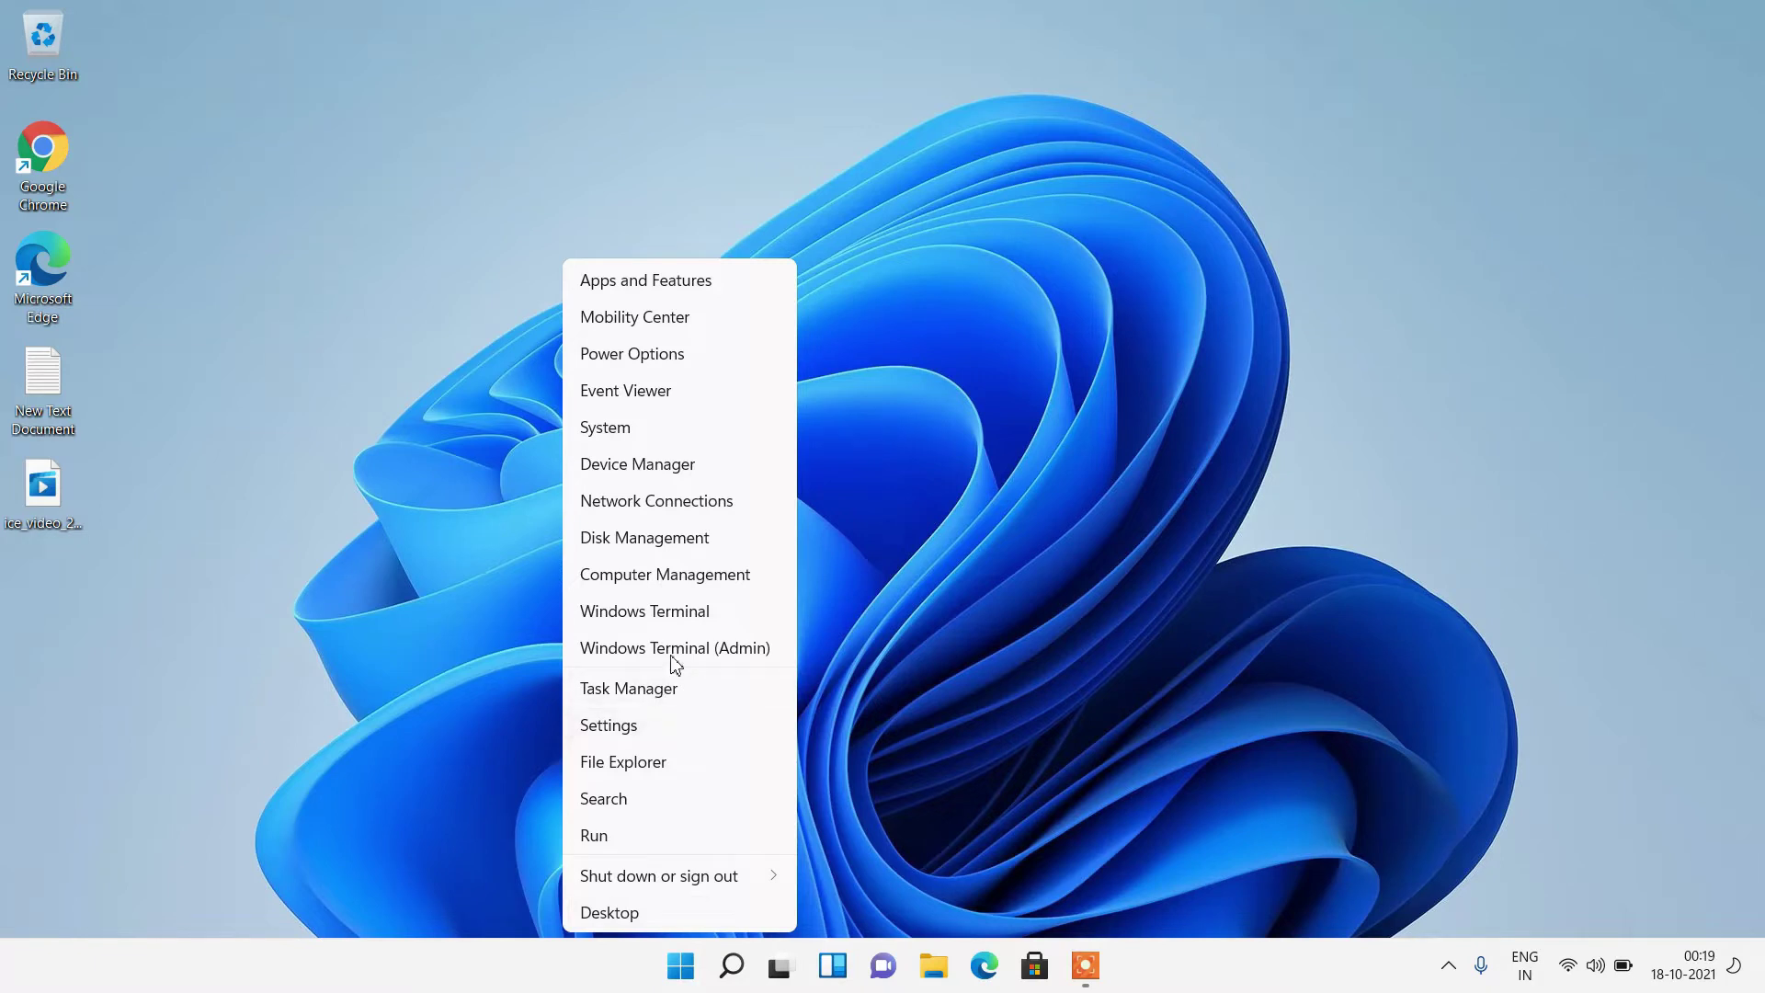
{"action": "left_click", "coordinate": [676, 472]}
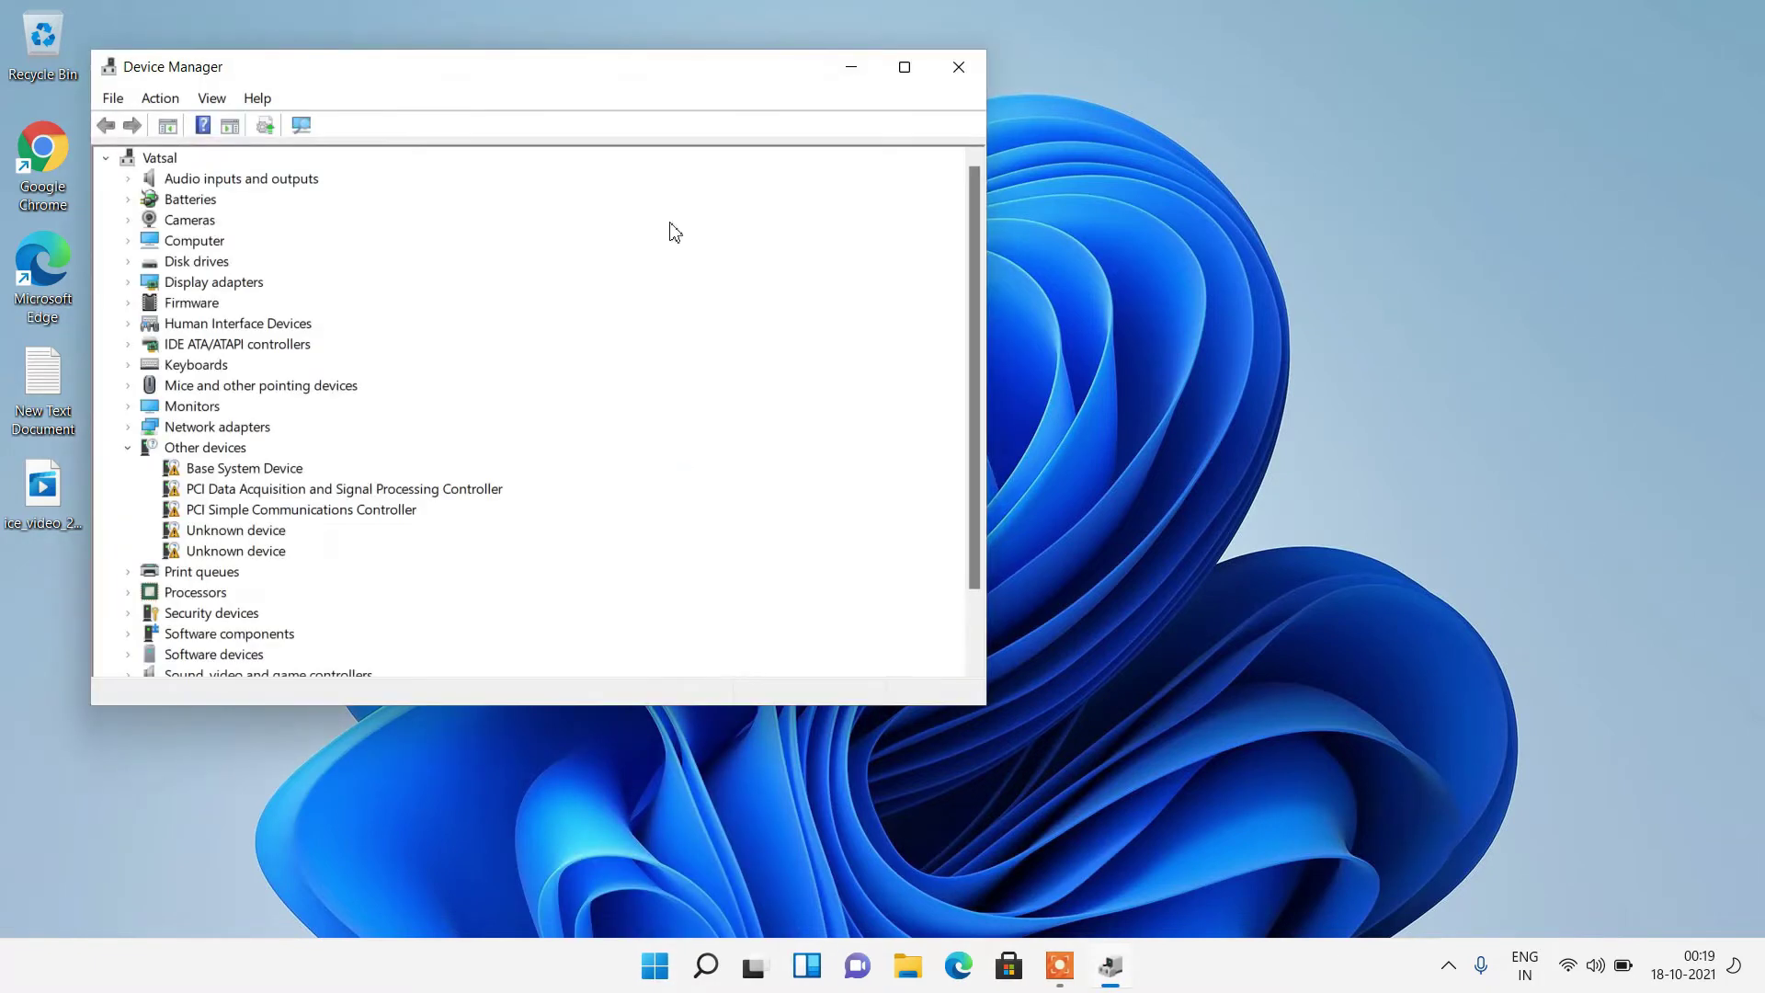
{"action": "left_click_drag", "start_coordinate": [530, 90], "coordinate": [856, 130]}
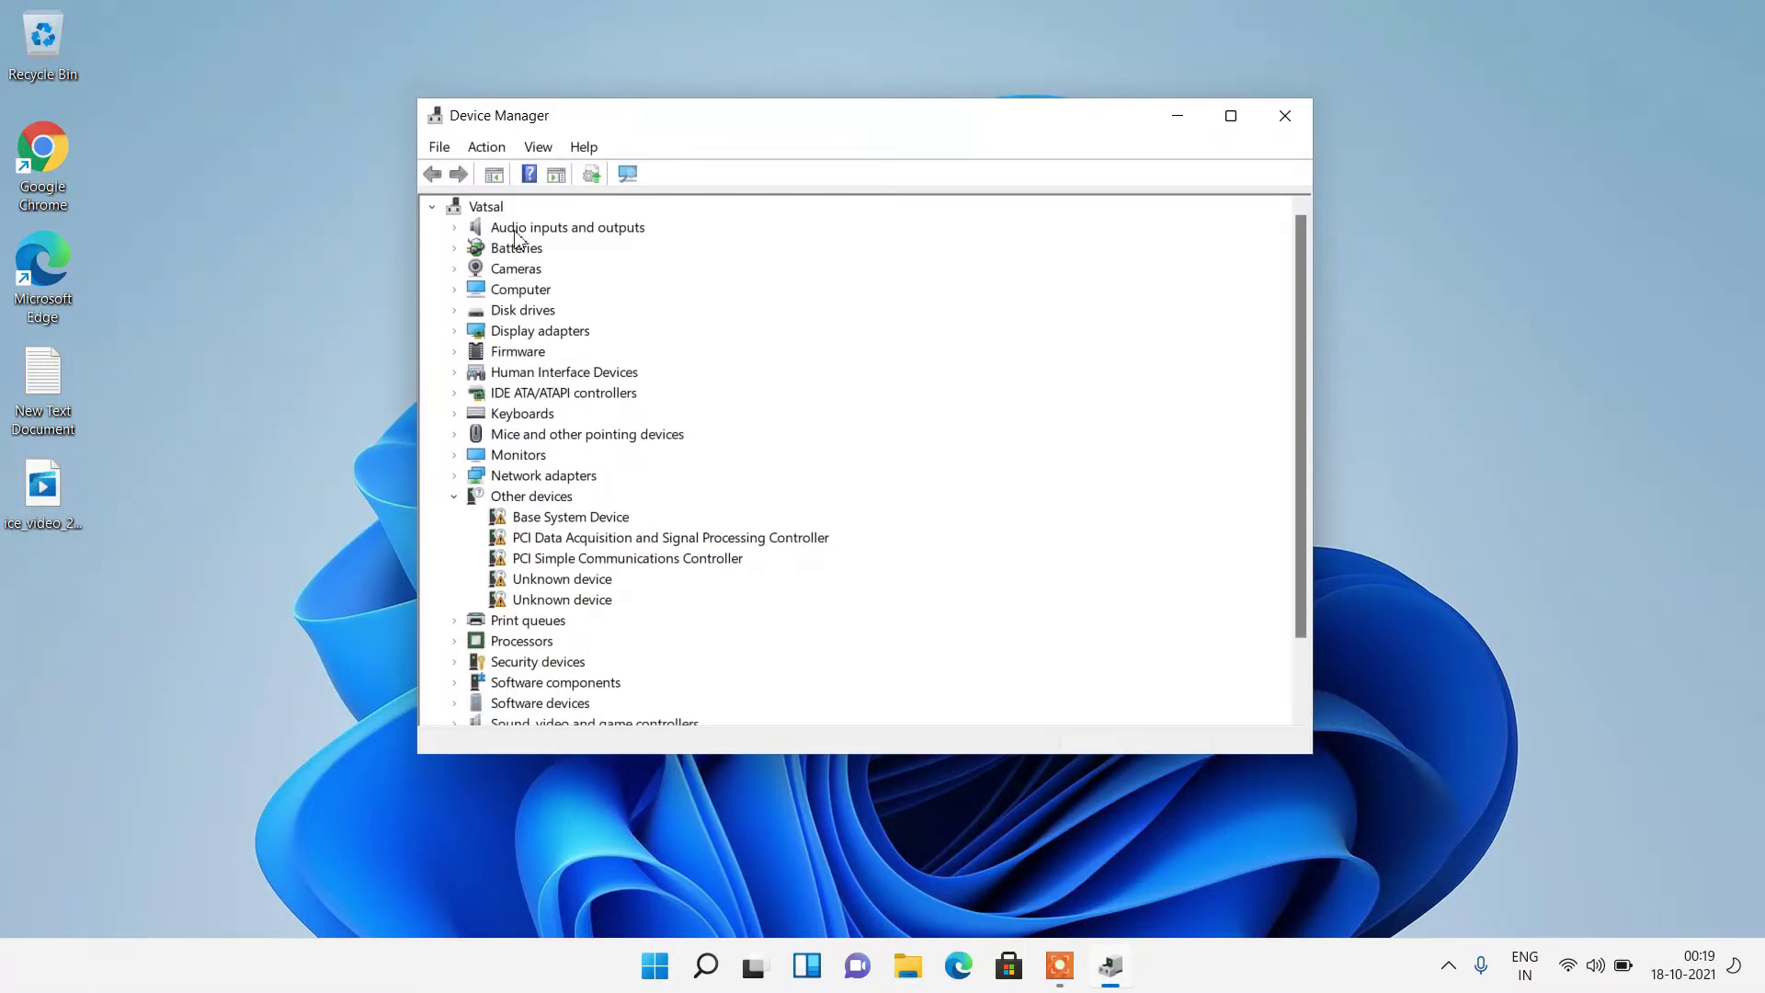
{"action": "left_click", "coordinate": [529, 337]}
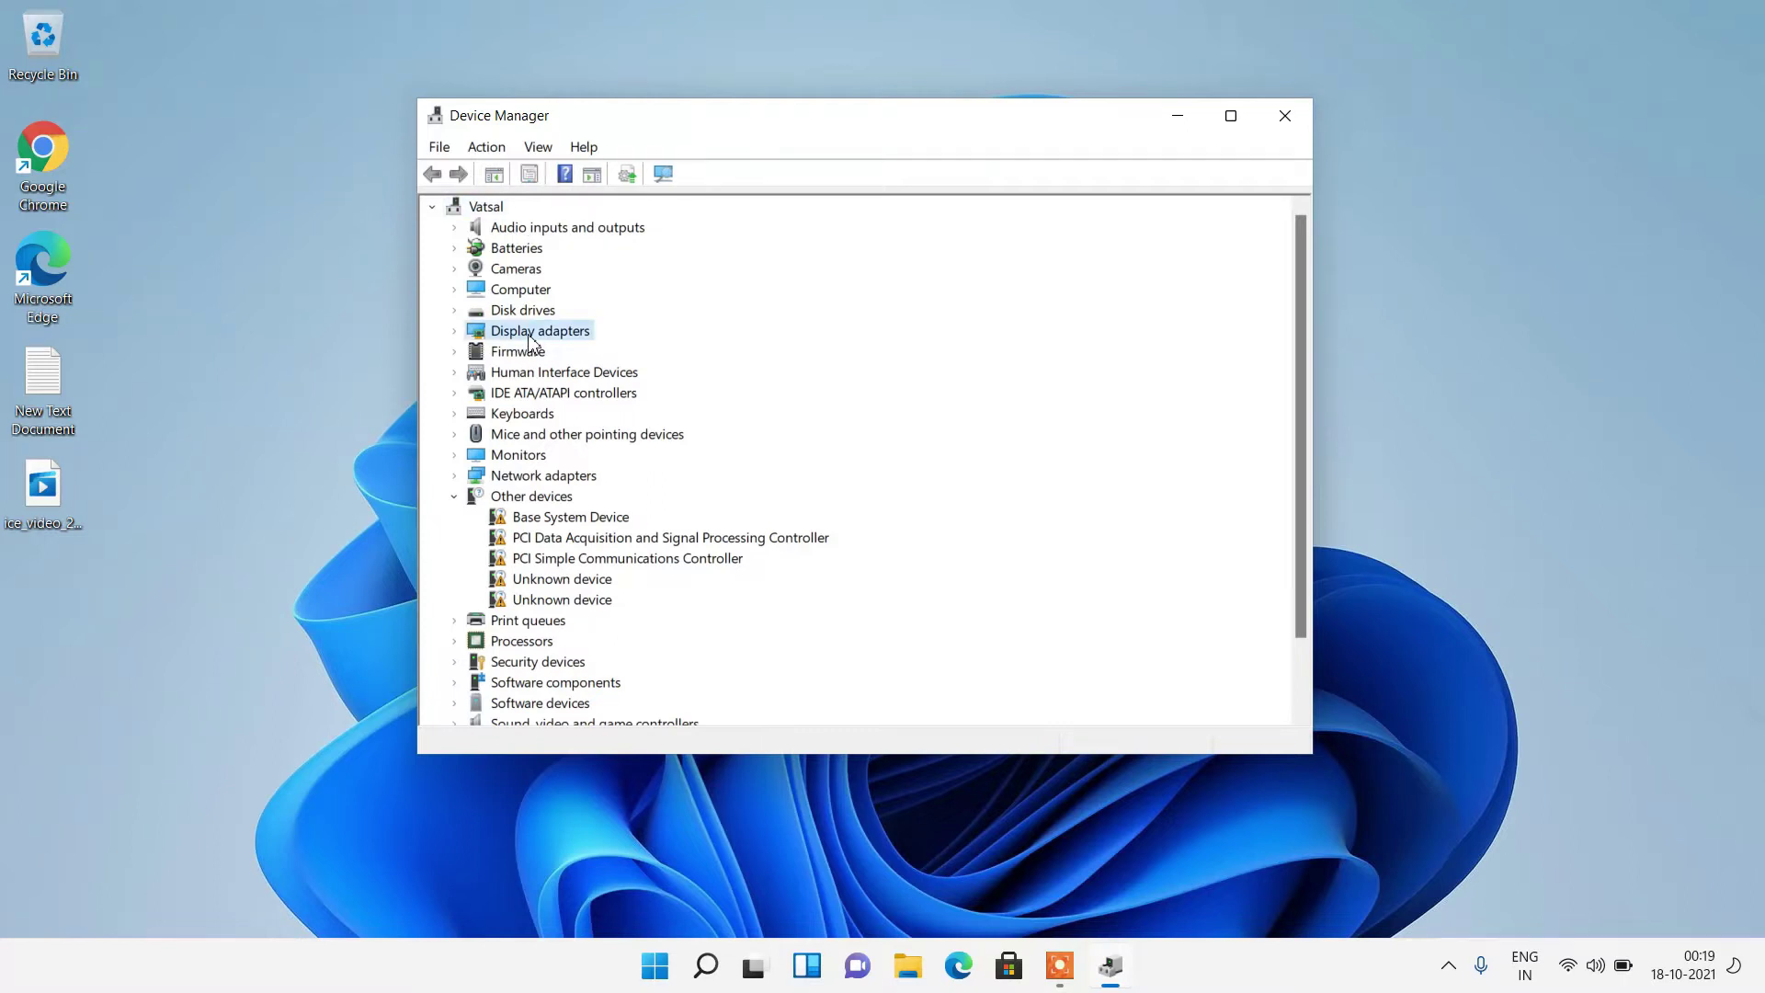
{"action": "left_click", "coordinate": [489, 149]}
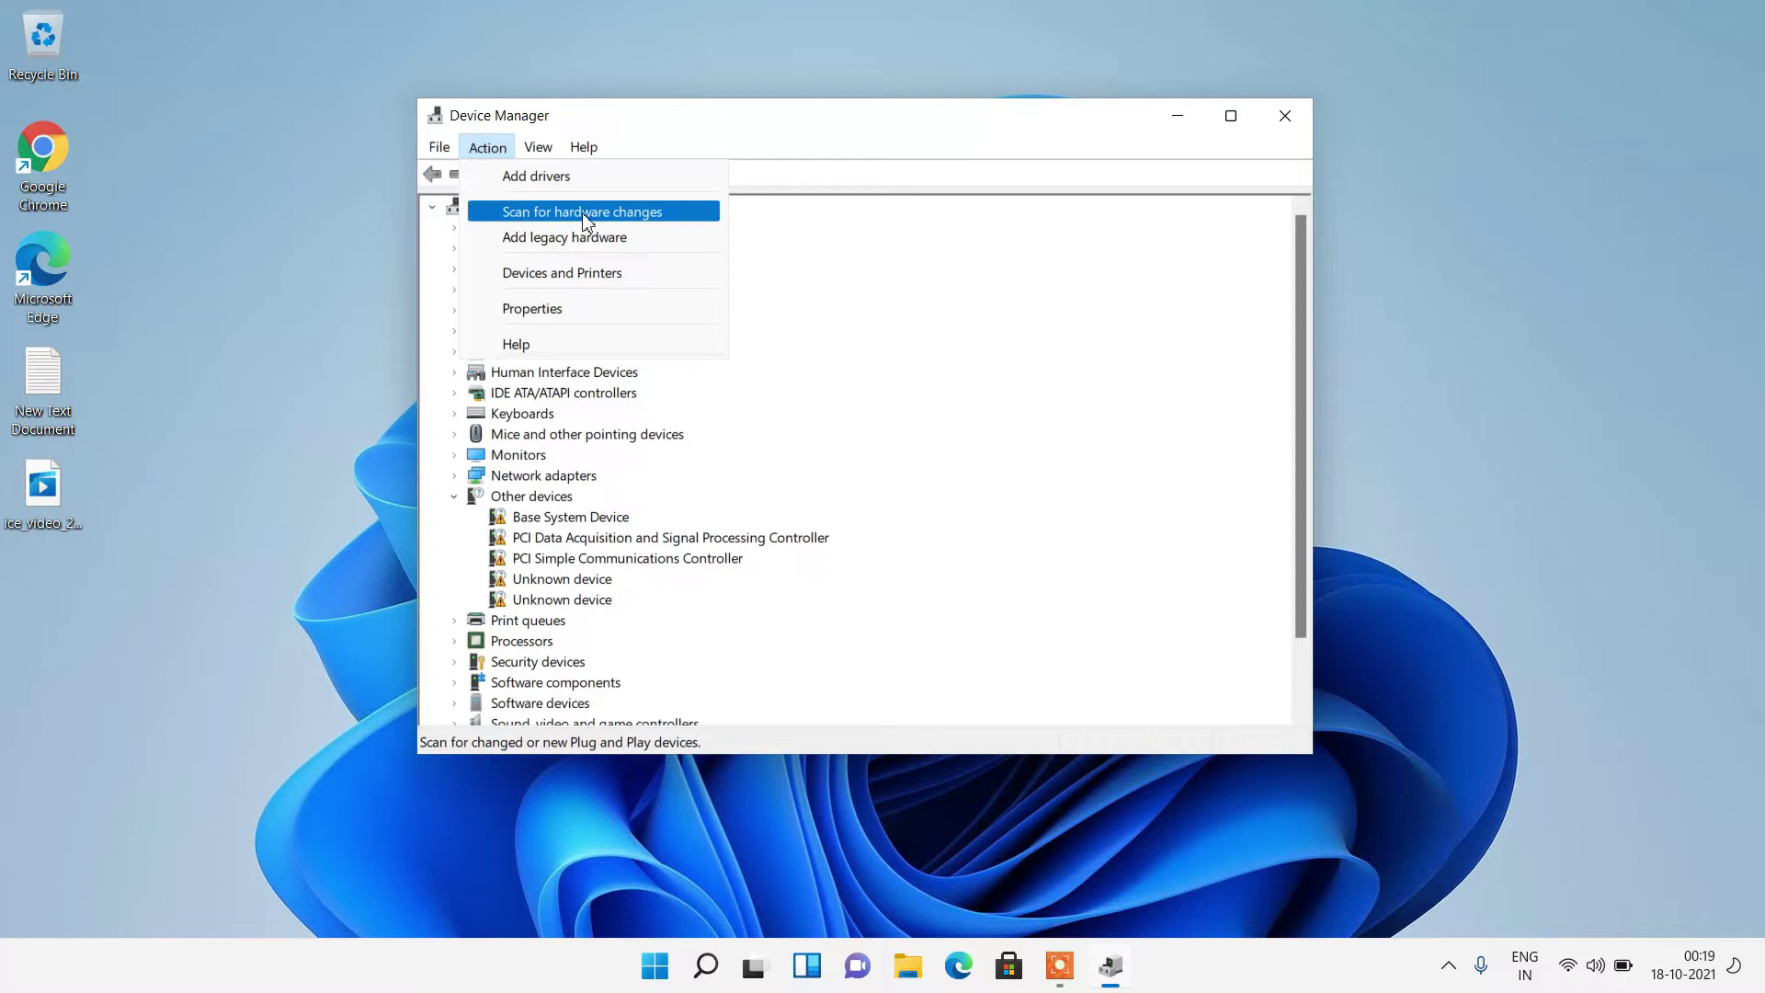
{"action": "left_click", "coordinate": [849, 241]}
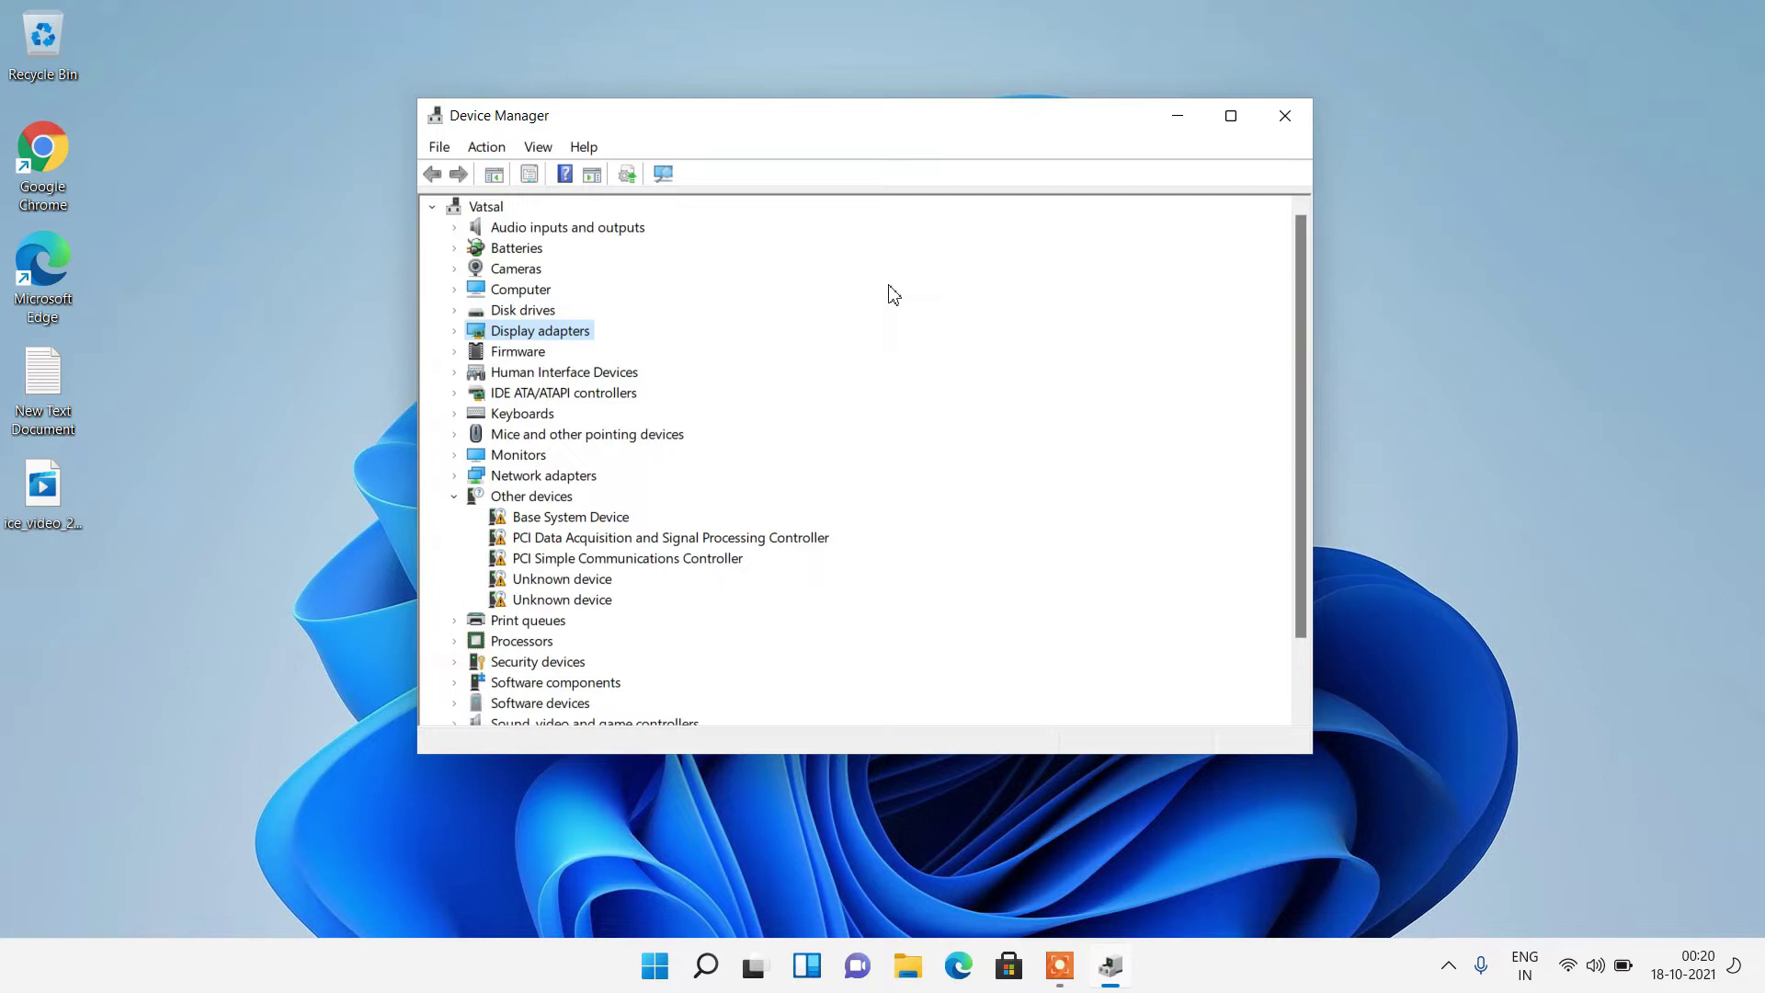
- Start the Add legacy hardware wizard and choose to install hardware manually selected from a list (Advanced)
{"action": "left_click", "coordinate": [487, 149]}
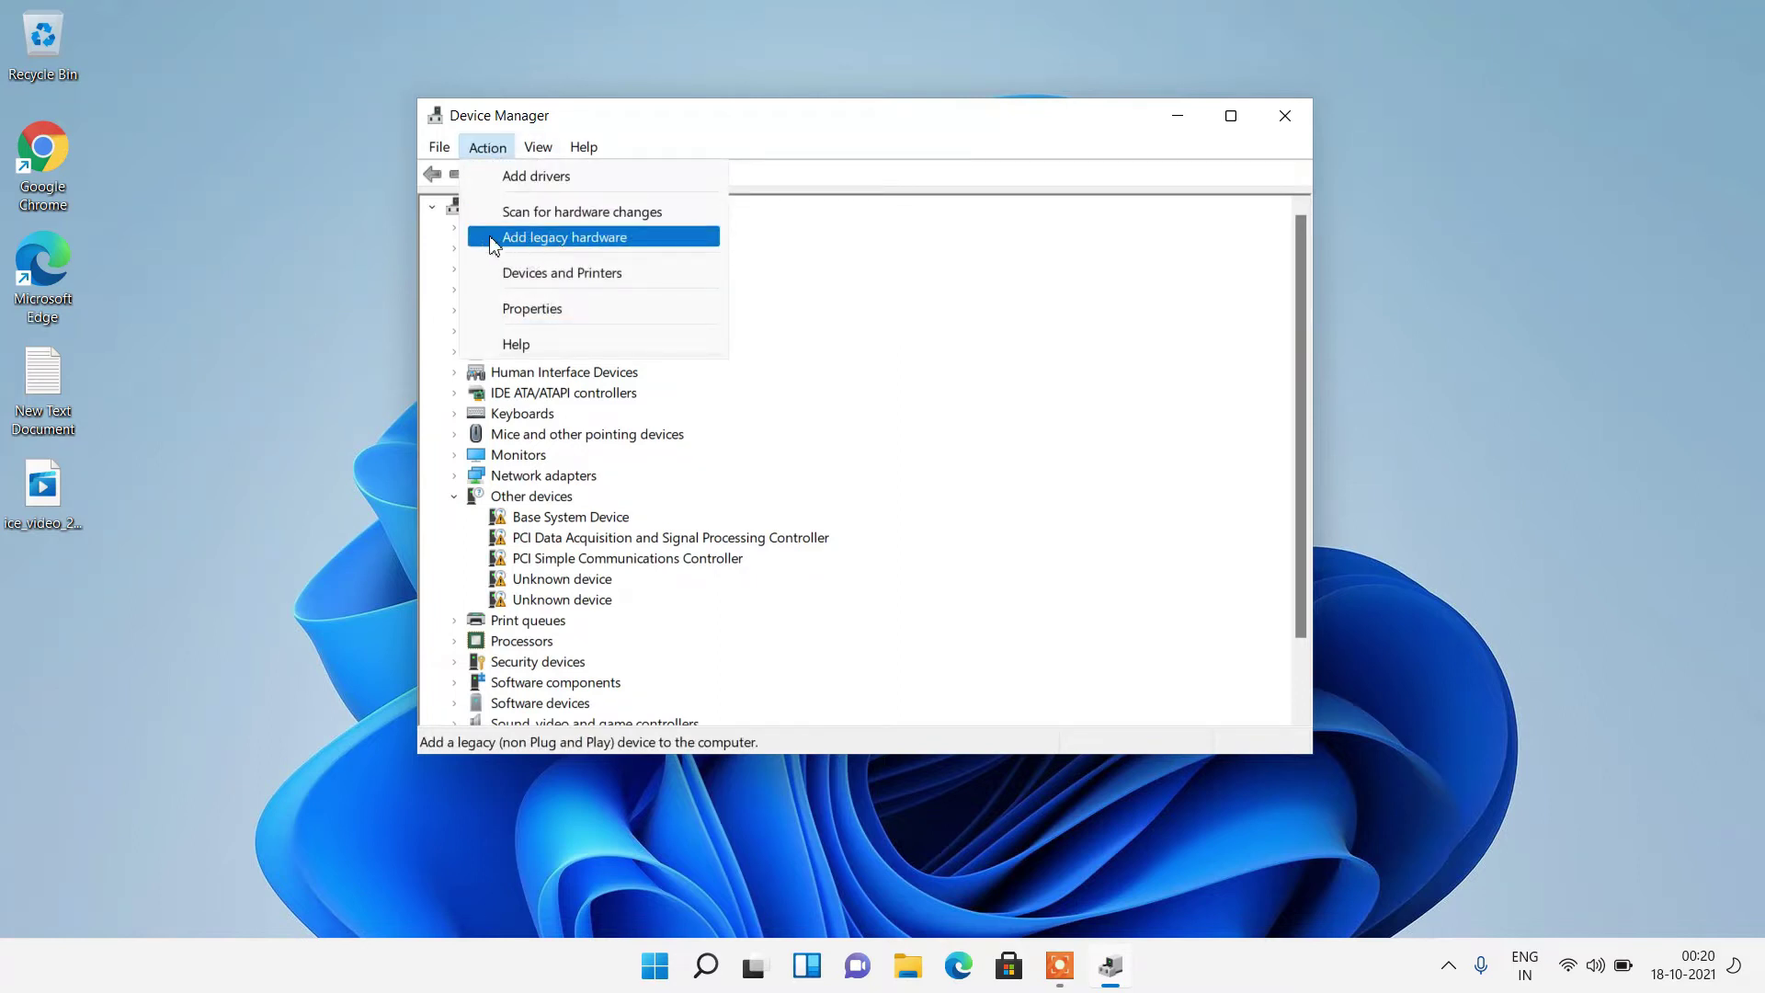
{"action": "left_click", "coordinate": [567, 238]}
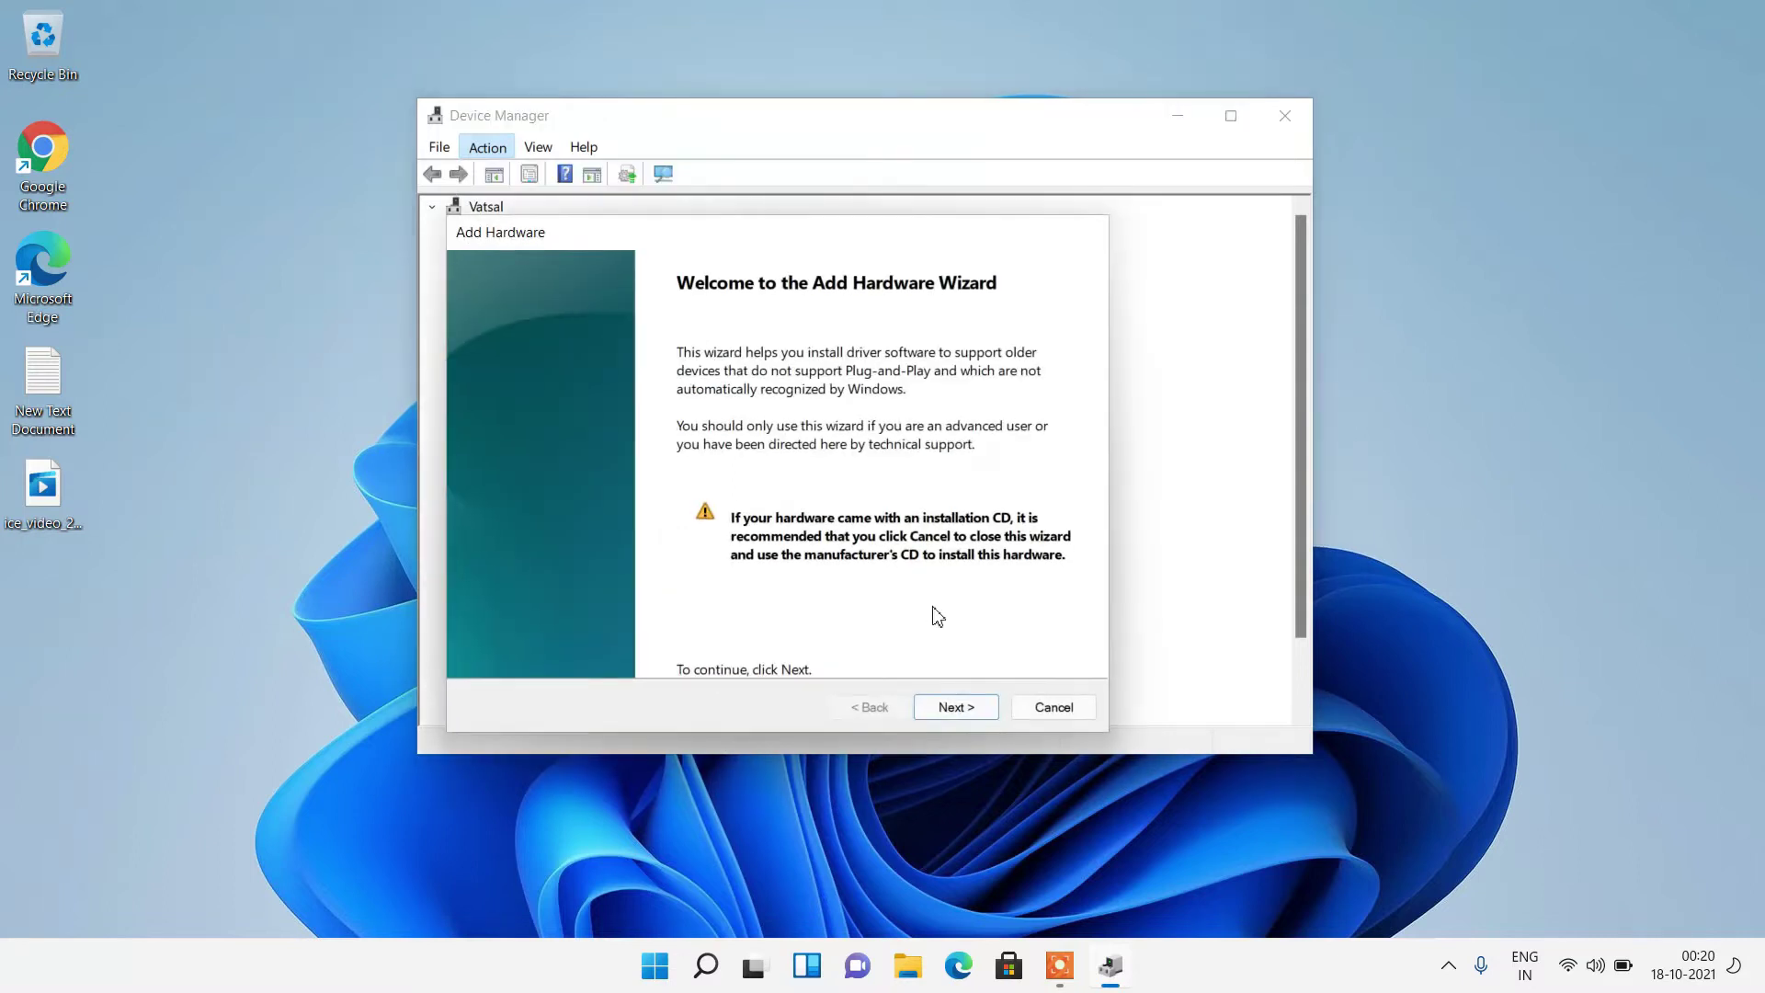
{"action": "left_click", "coordinate": [956, 707]}
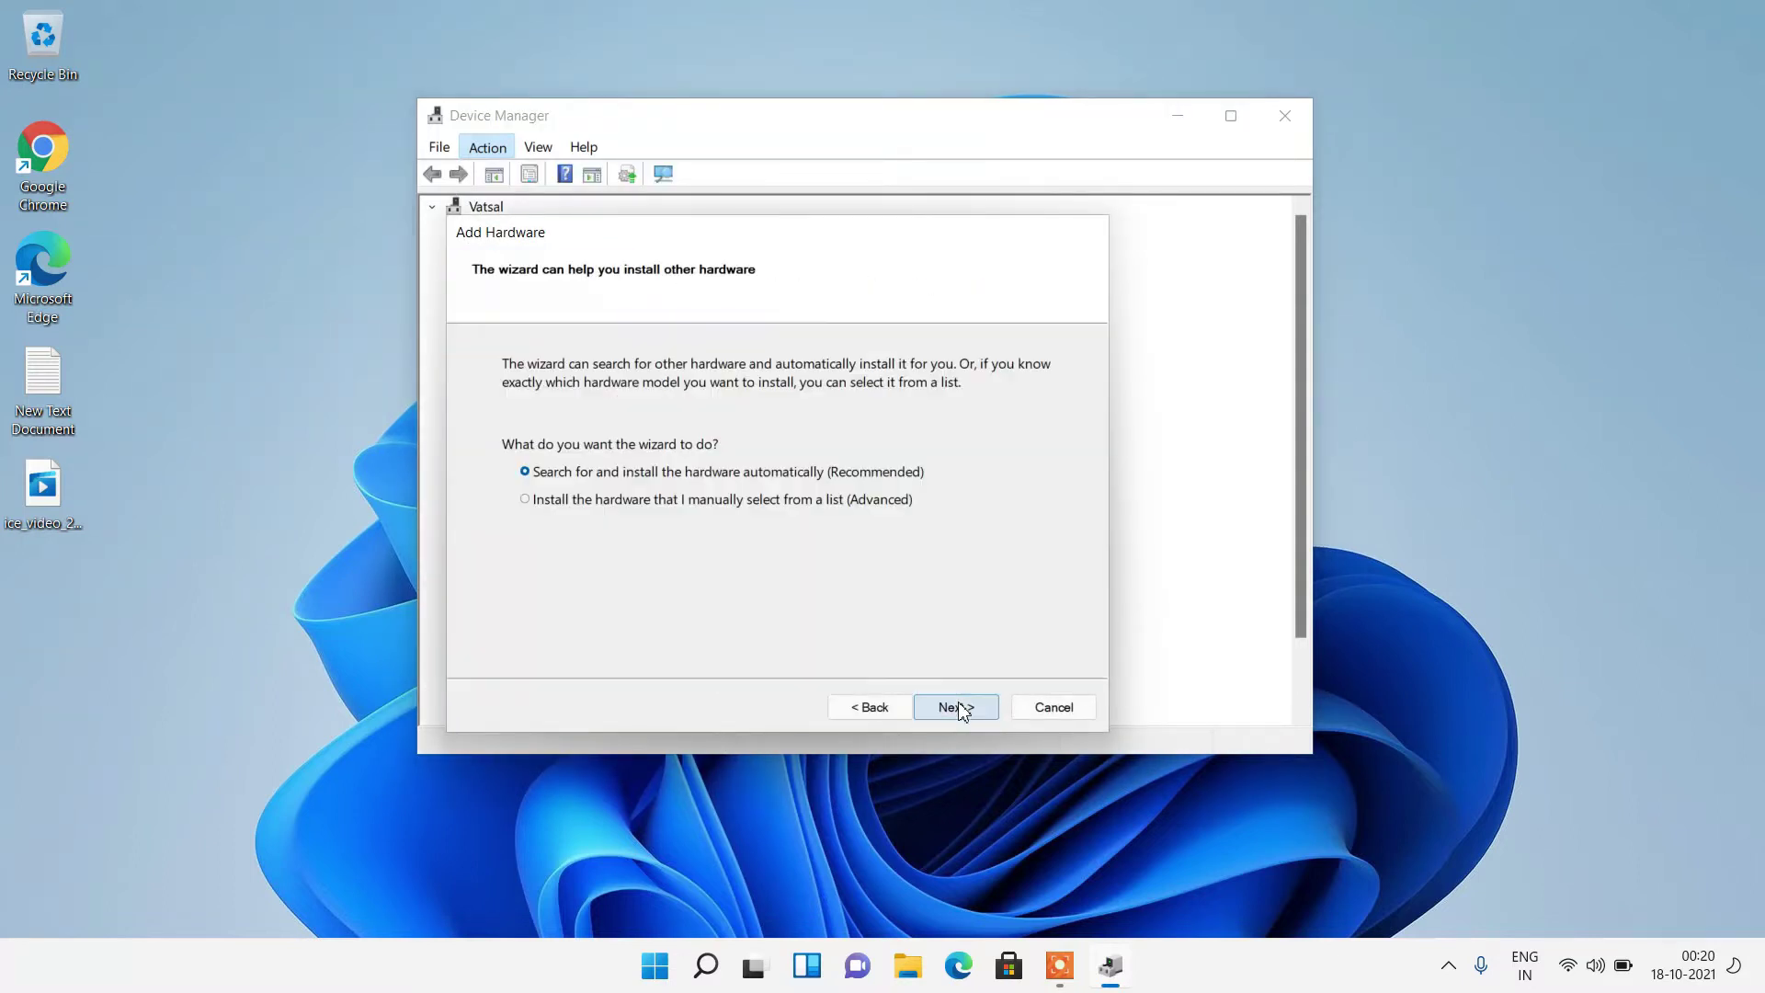
{"action": "left_click", "coordinate": [526, 502]}
{"action": "left_click", "coordinate": [972, 717]}
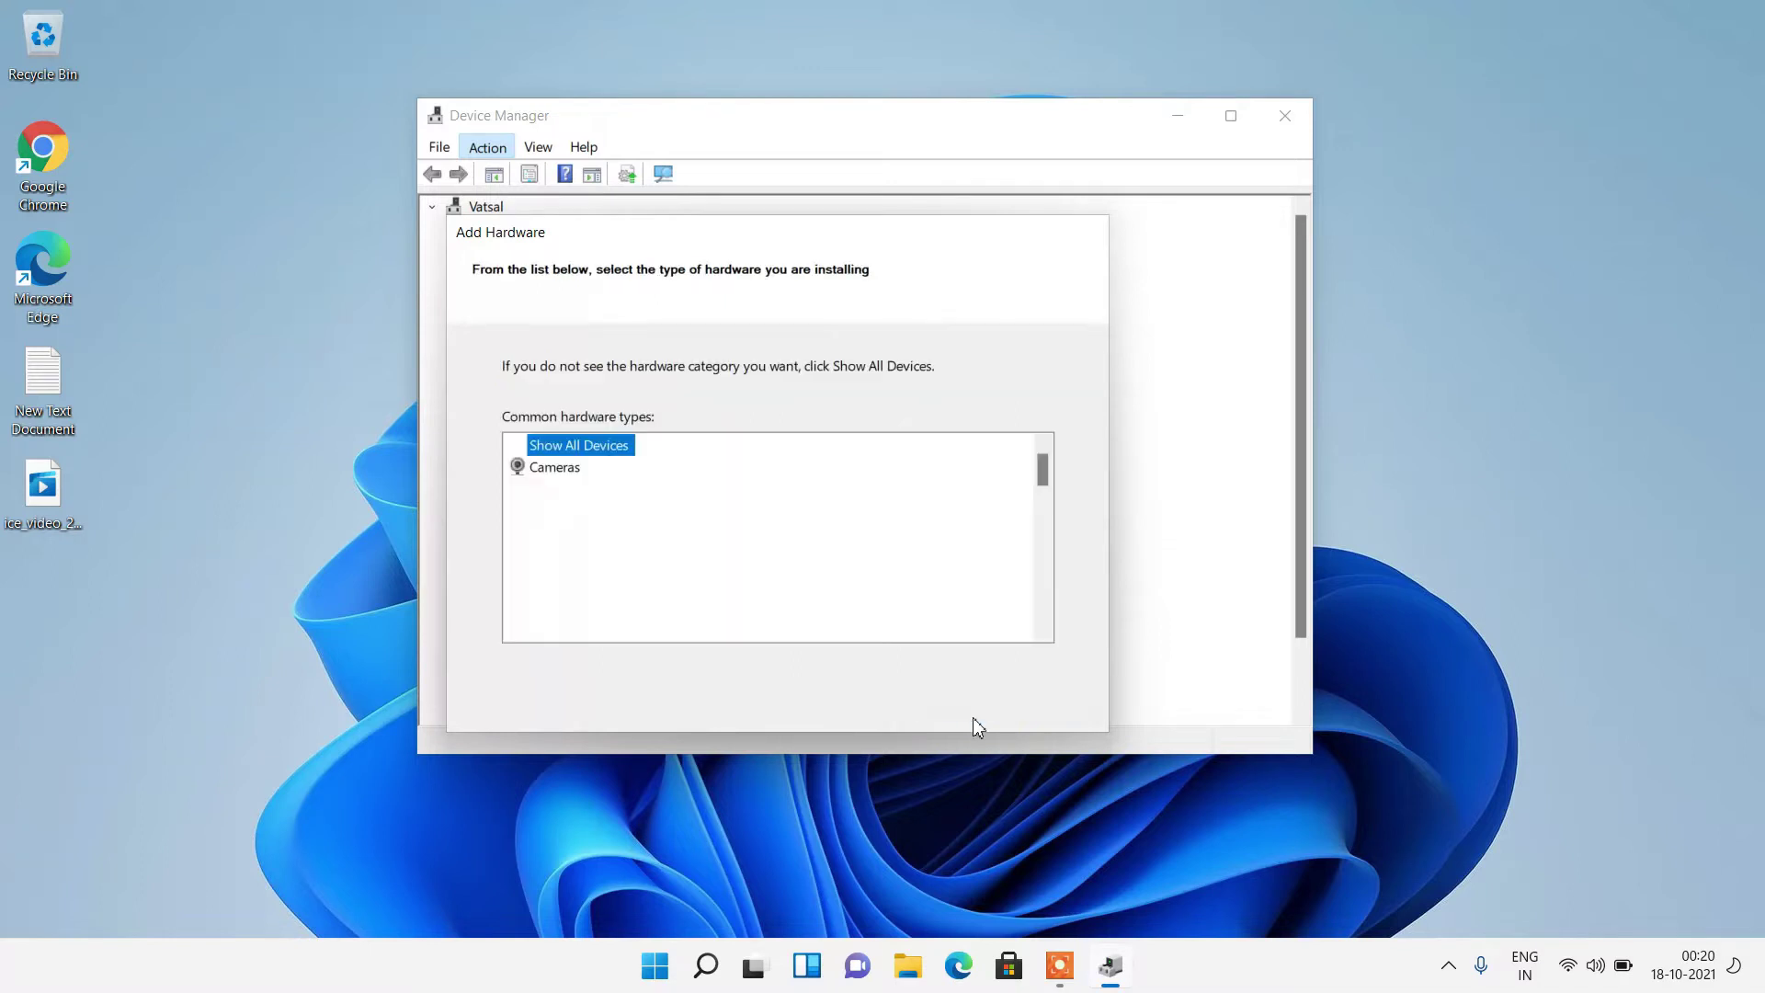
- Choose Sound, video and game controllers as the hardware type in the Add Hardware wizard and continue
{"action": "scroll", "coordinate": [797, 566], "scroll_direction": "down", "scroll_amount": 8}
{"action": "scroll", "coordinate": [797, 565], "scroll_direction": "down", "scroll_amount": 2}
{"action": "scroll", "coordinate": [797, 565], "scroll_direction": "down", "scroll_amount": 2}
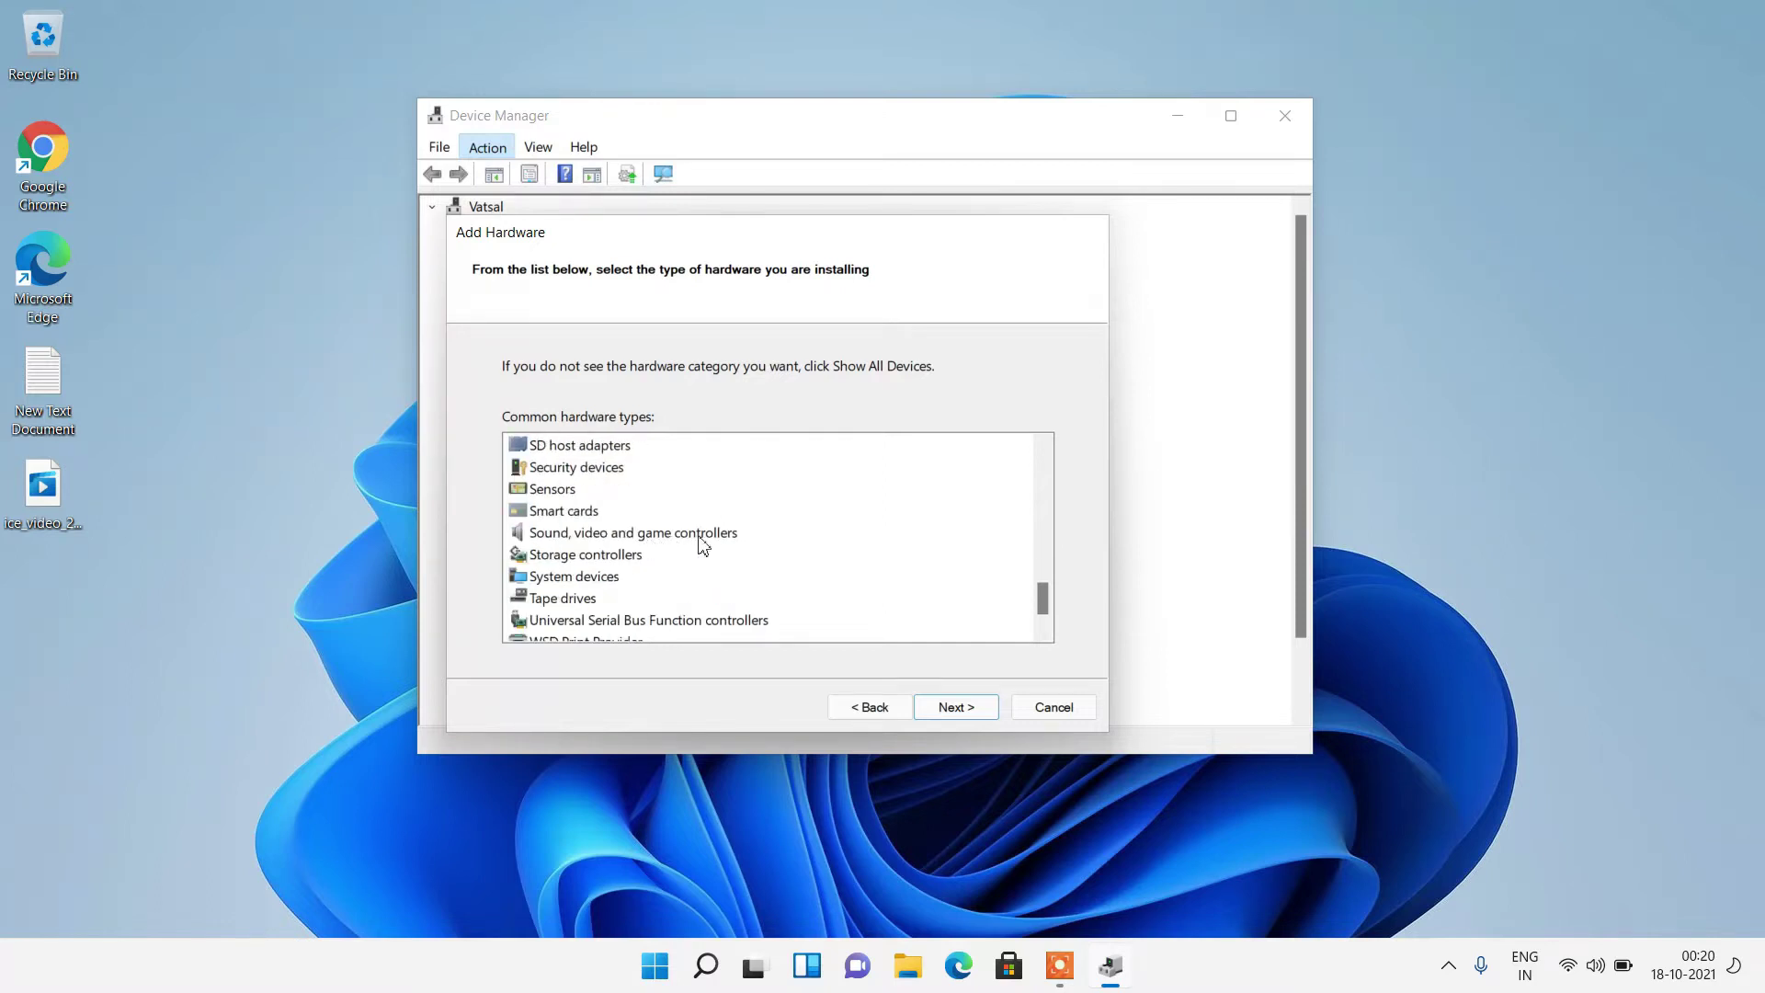
{"action": "left_click", "coordinate": [612, 535]}
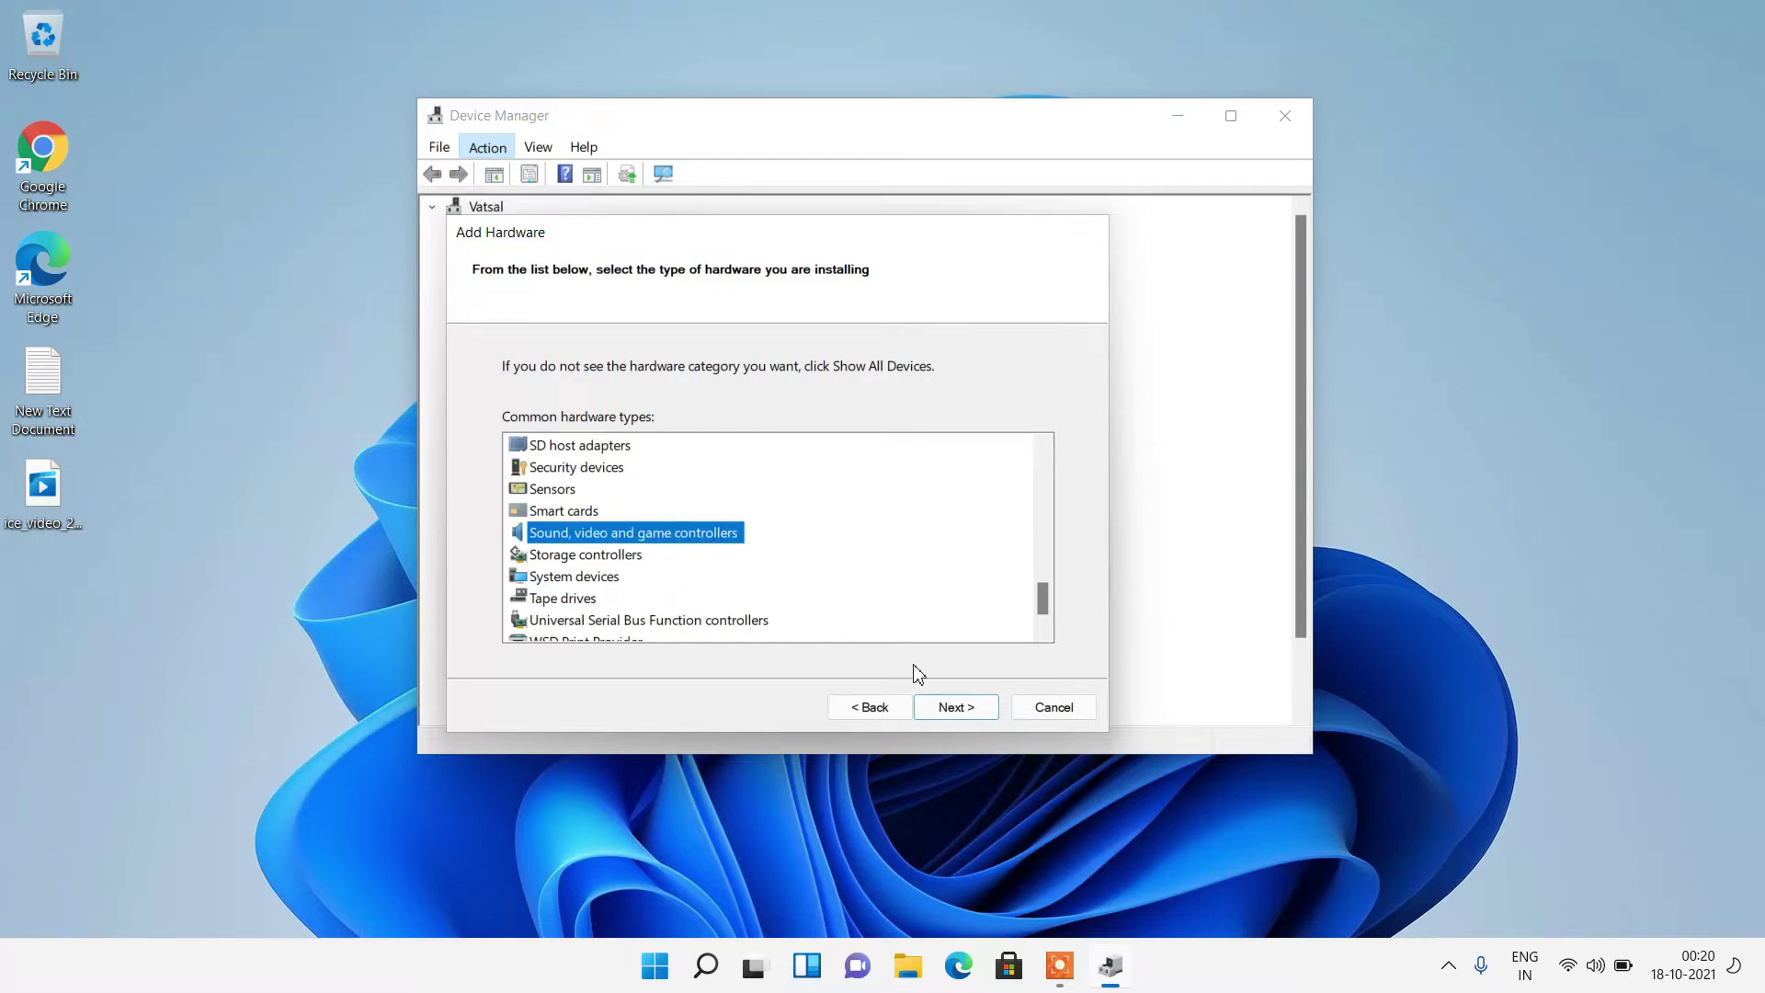
{"action": "left_click", "coordinate": [947, 706]}
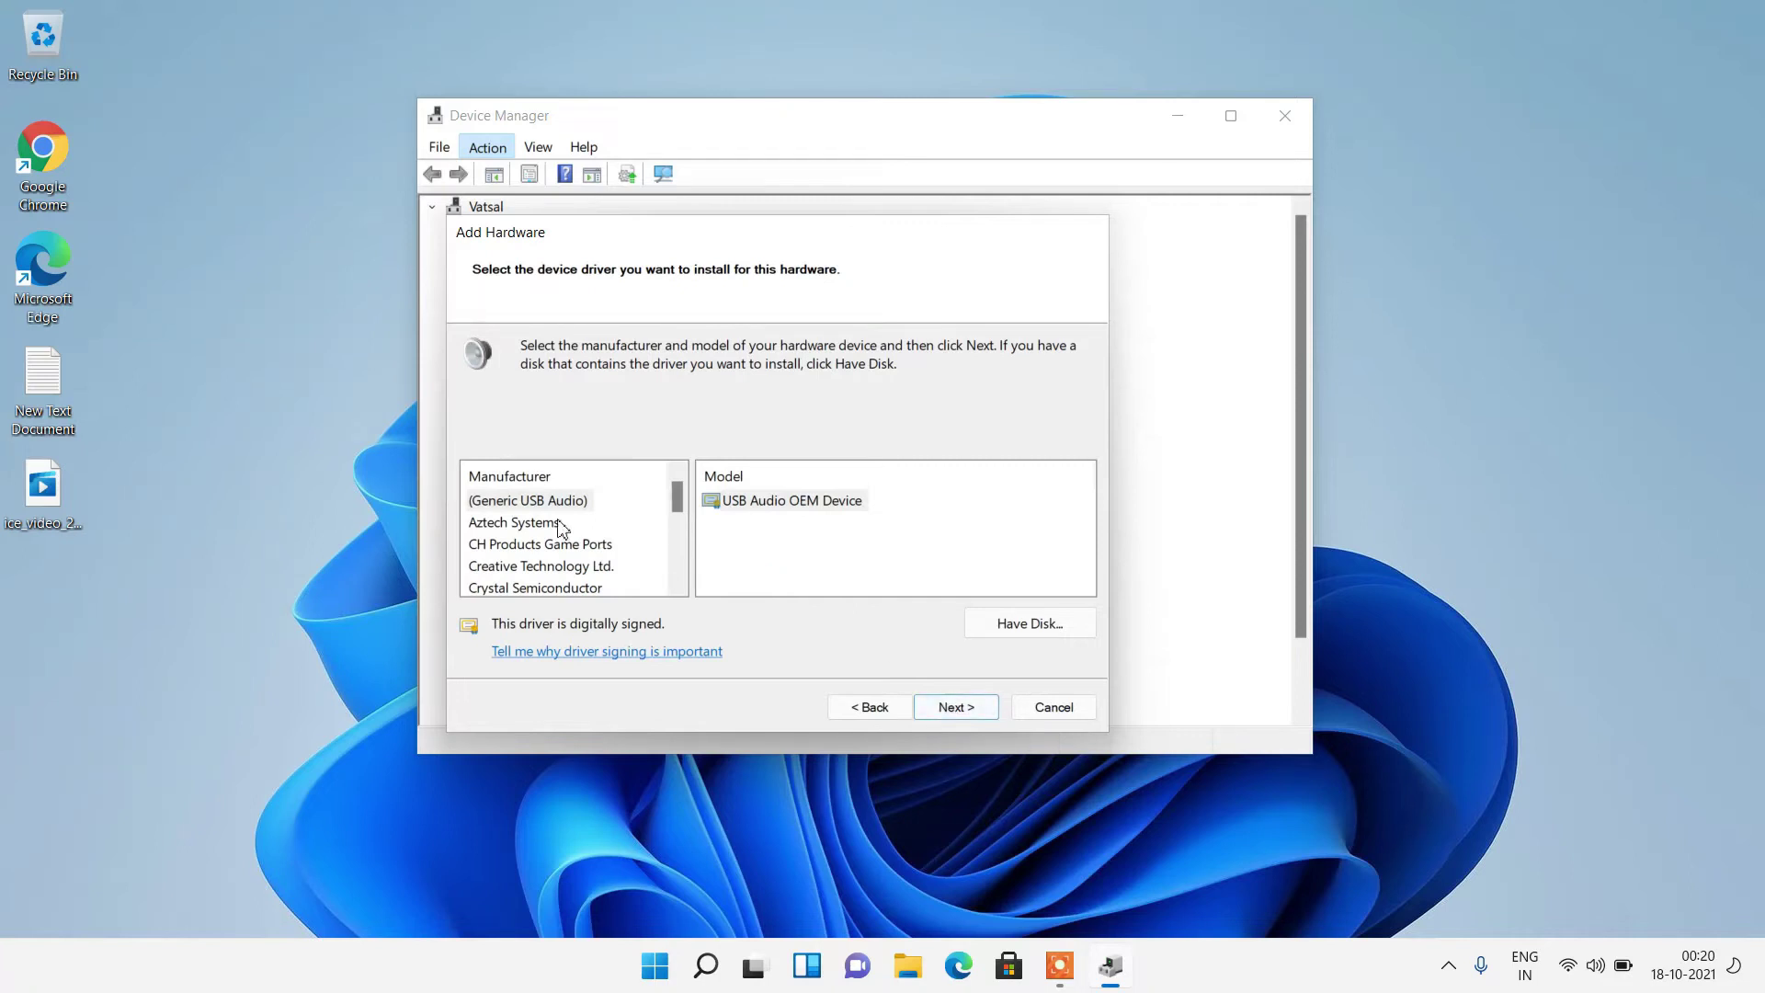
- Select Microsoft as the manufacturer and Microsoft Bluetooth A2dp Source as the driver model
{"action": "scroll", "coordinate": [563, 529], "scroll_direction": "down", "scroll_amount": 3}
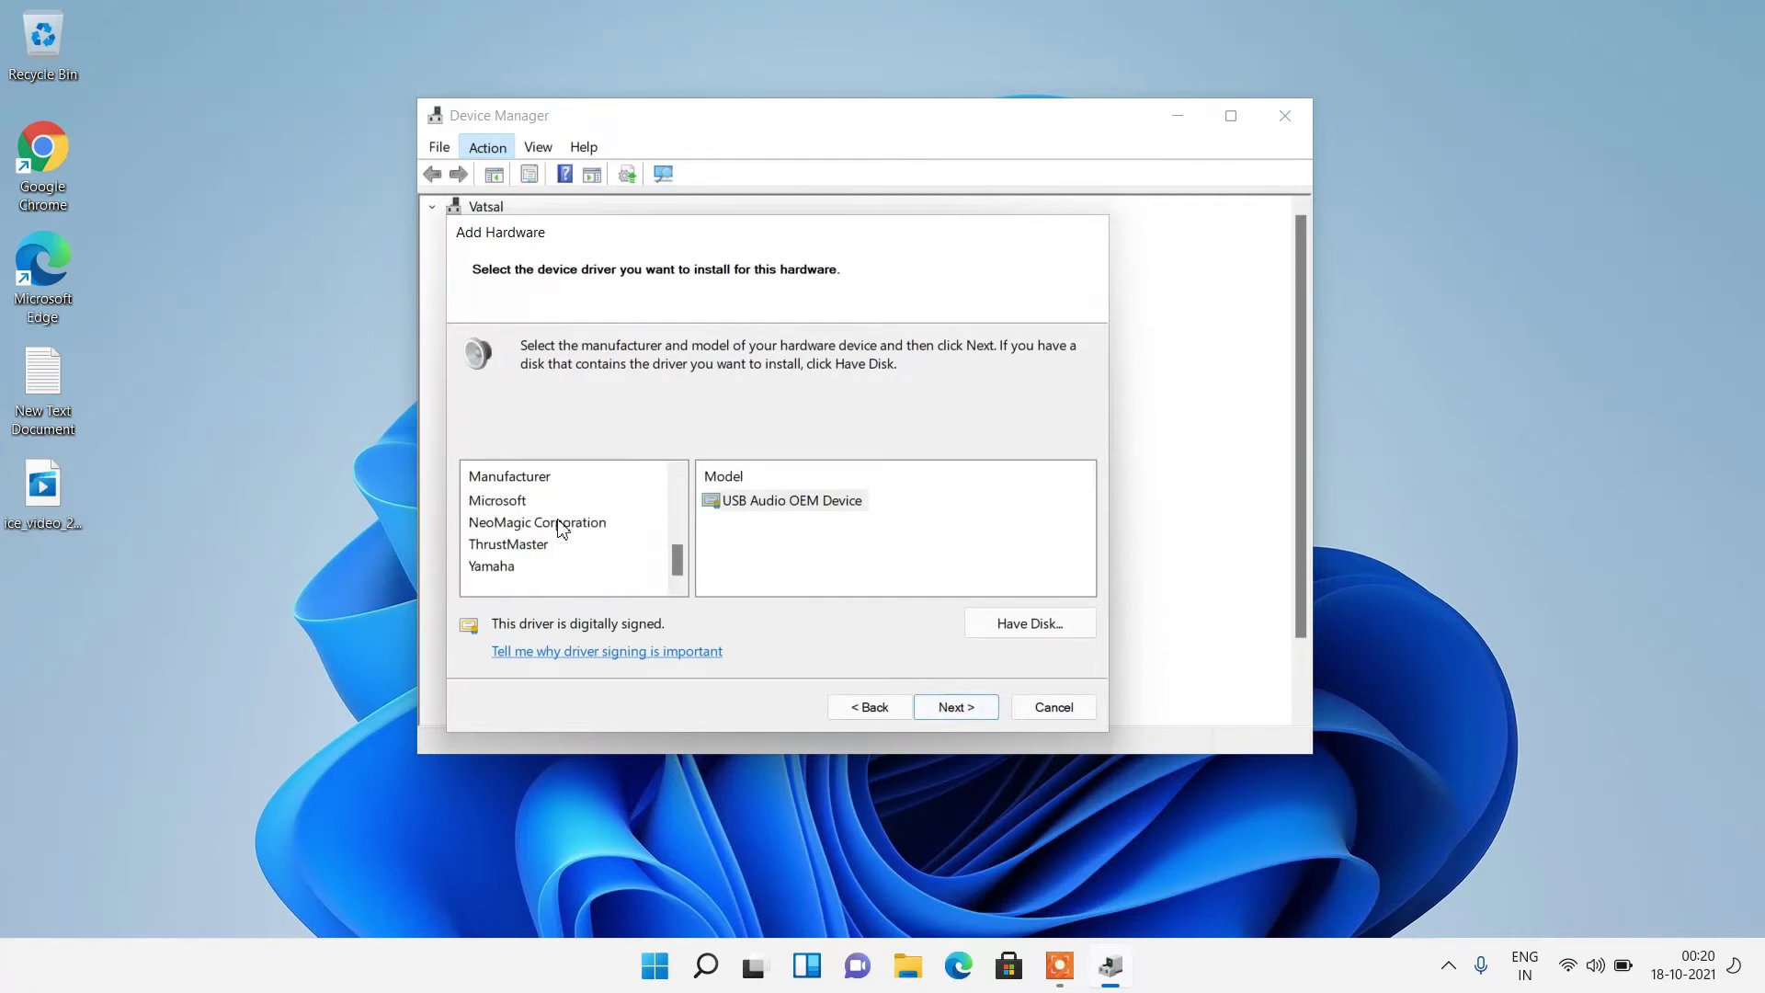
{"action": "scroll", "coordinate": [563, 529], "scroll_direction": "up", "scroll_amount": 1}
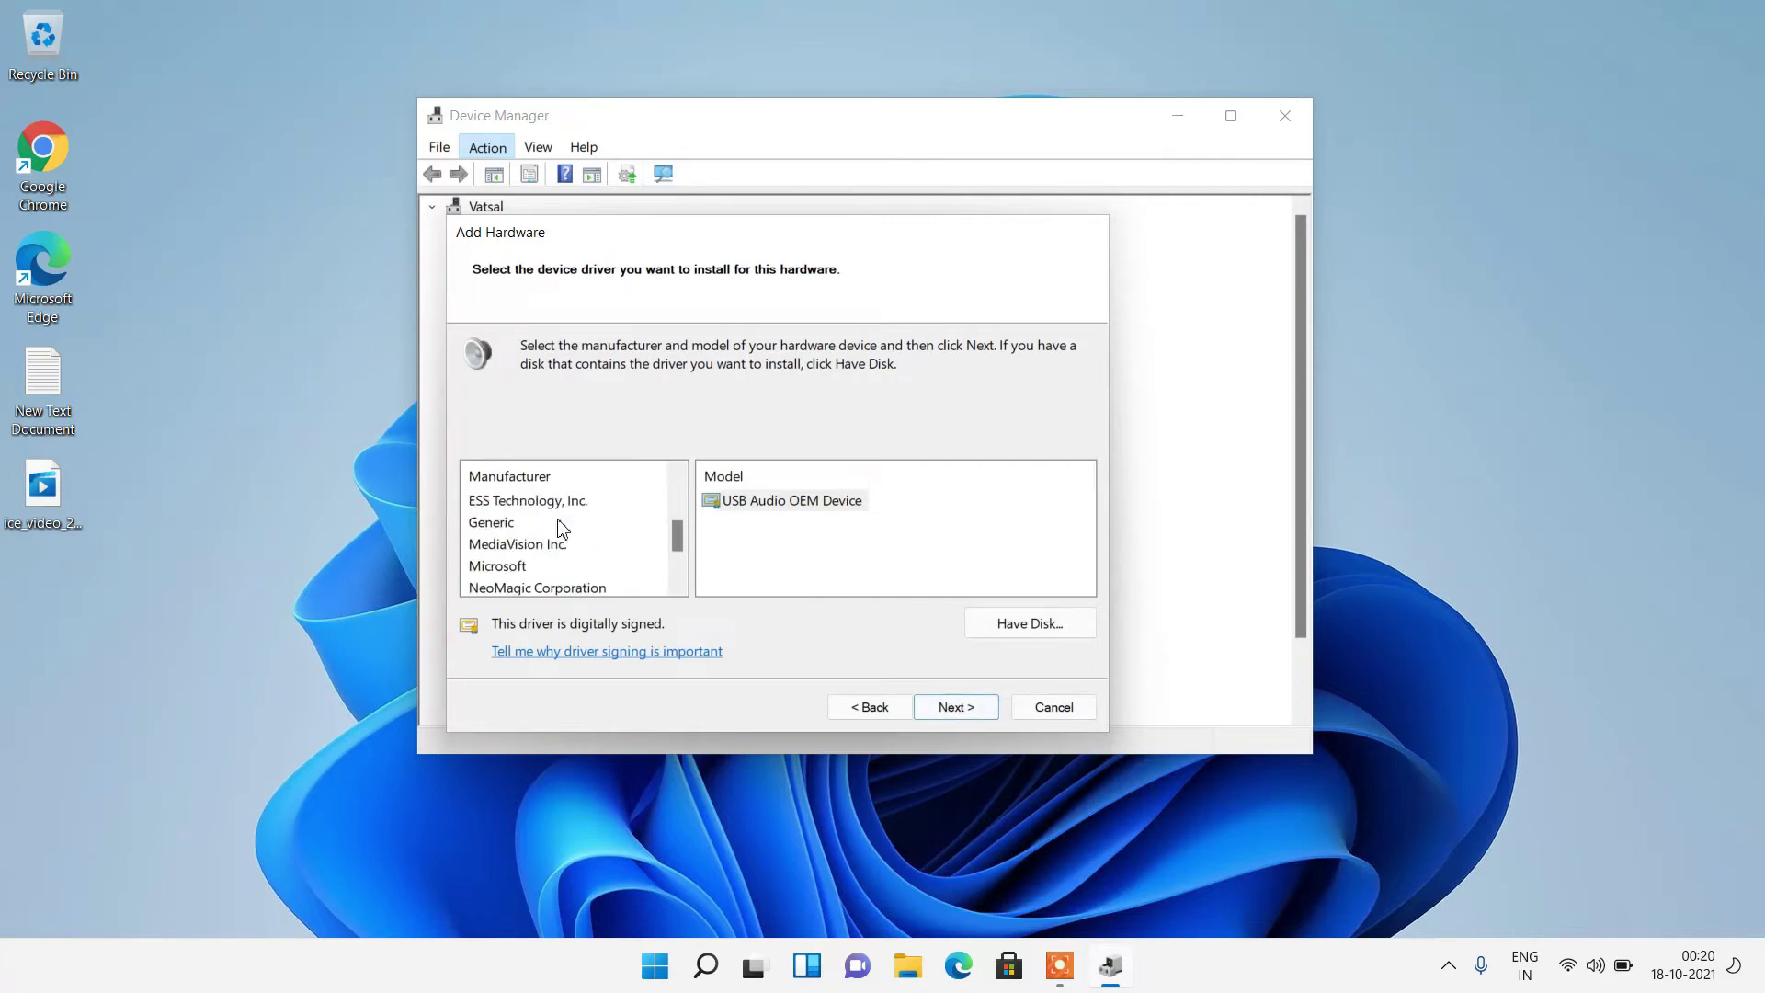
{"action": "left_click", "coordinate": [511, 566]}
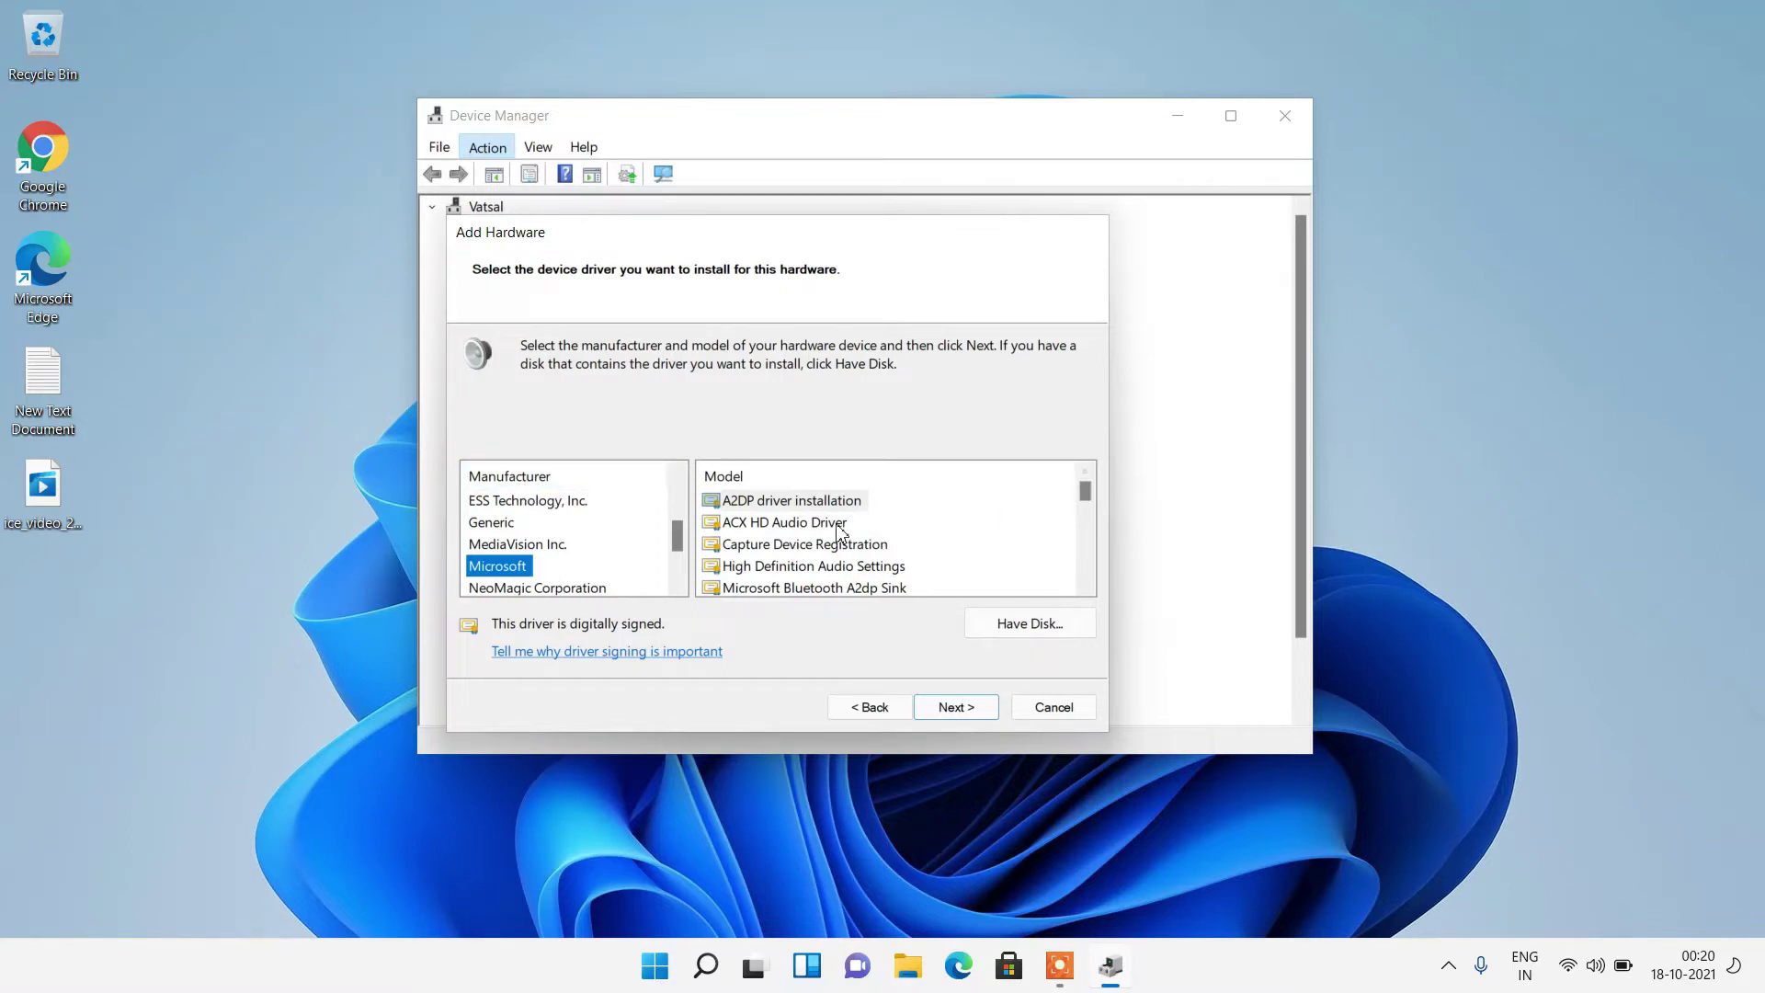
{"action": "scroll", "coordinate": [838, 532], "scroll_direction": "down", "scroll_amount": 2}
{"action": "scroll", "coordinate": [838, 531], "scroll_direction": "up", "scroll_amount": 1}
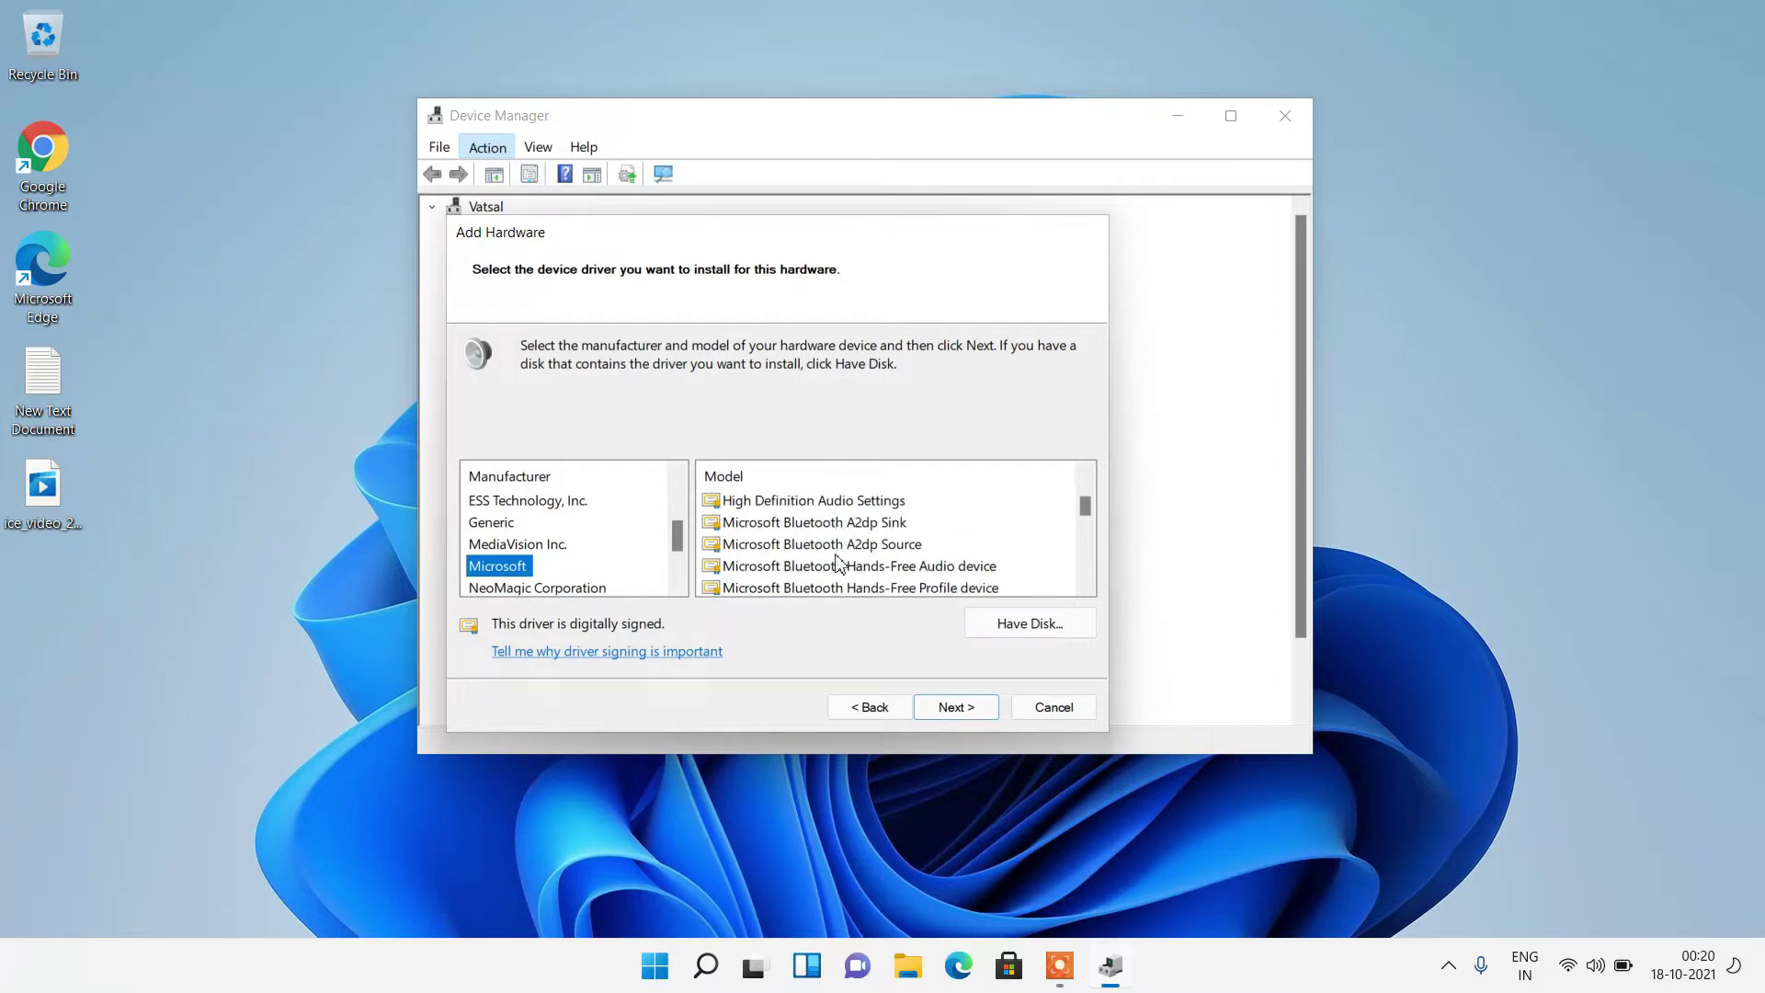
{"action": "left_click", "coordinate": [766, 551]}
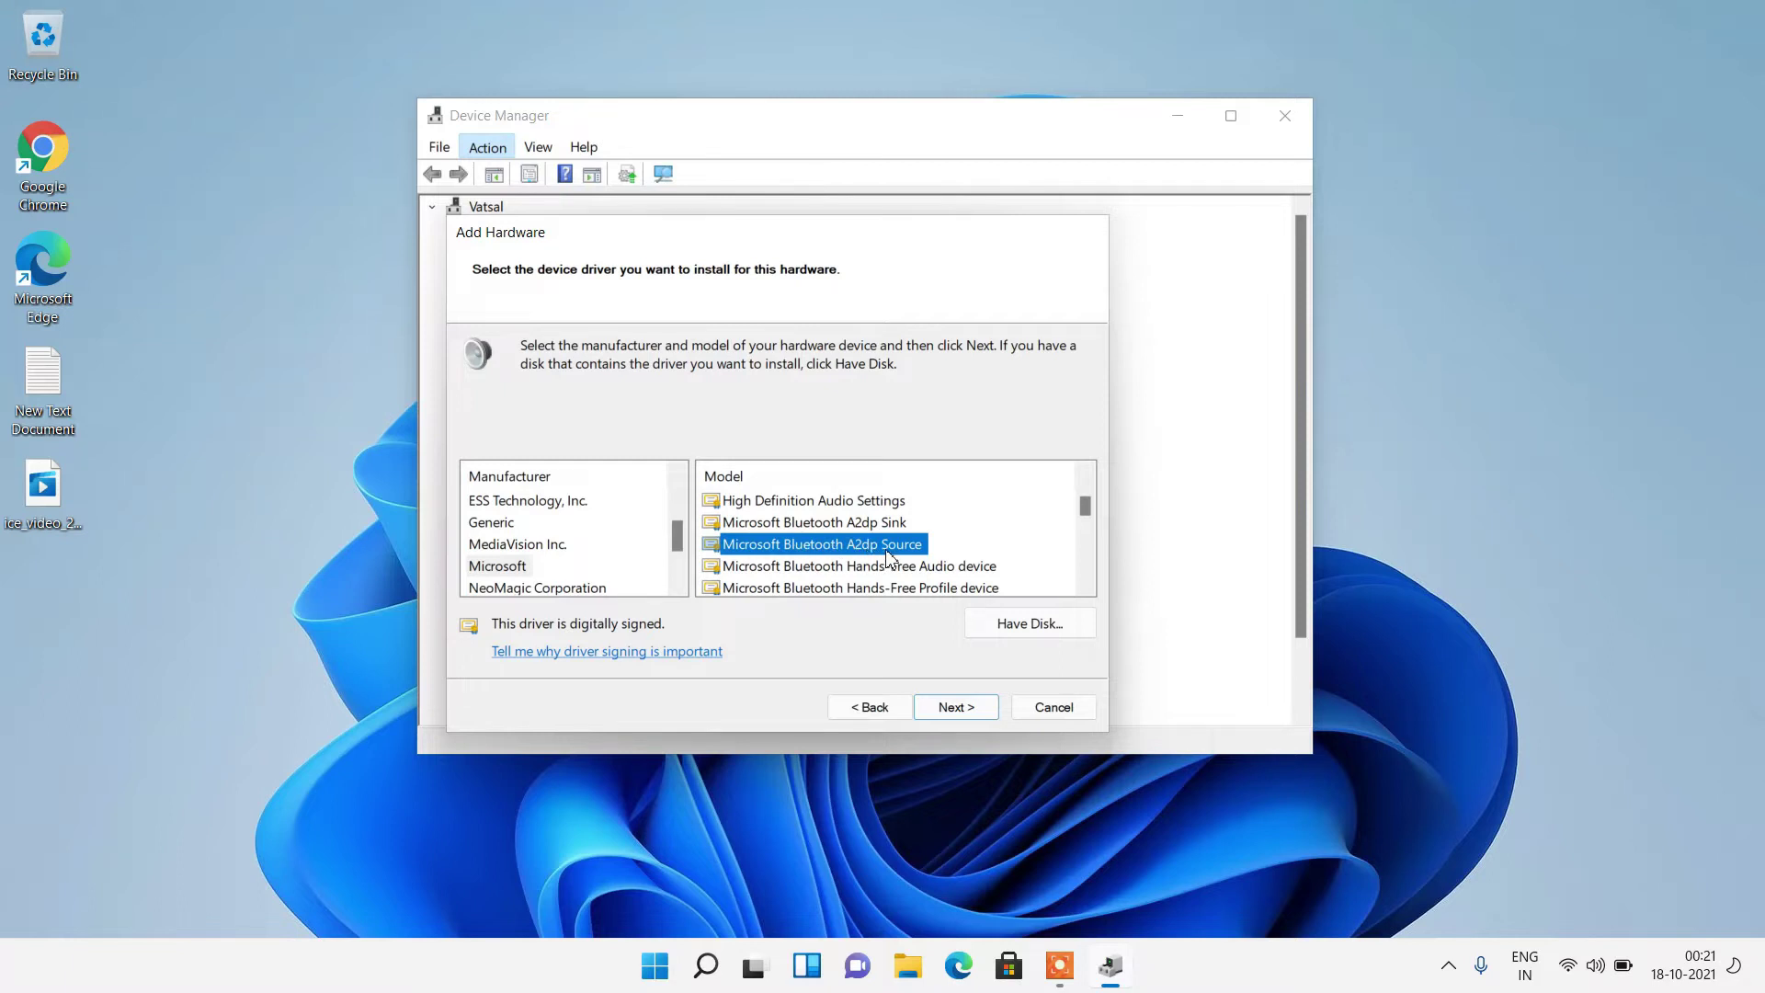
- Install the selected Microsoft Bluetooth A2dp Source driver and finish the Add Hardware wizard
{"action": "left_click", "coordinate": [952, 713]}
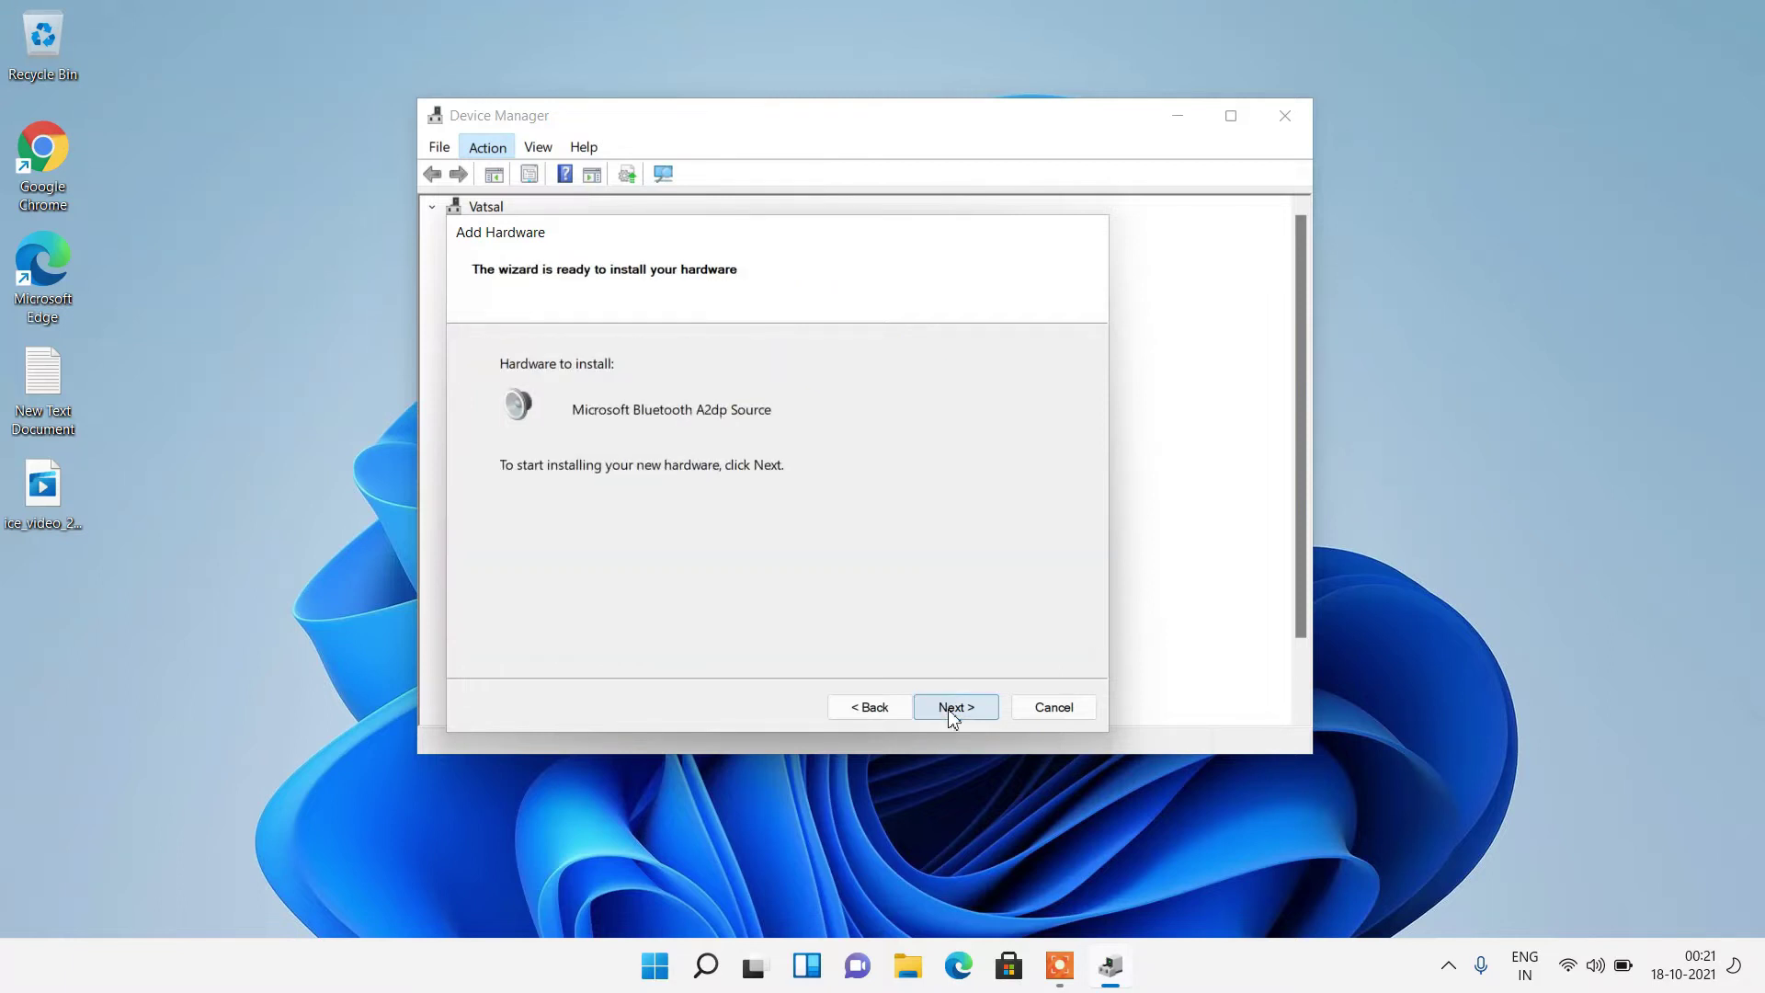
{"action": "left_click", "coordinate": [952, 713]}
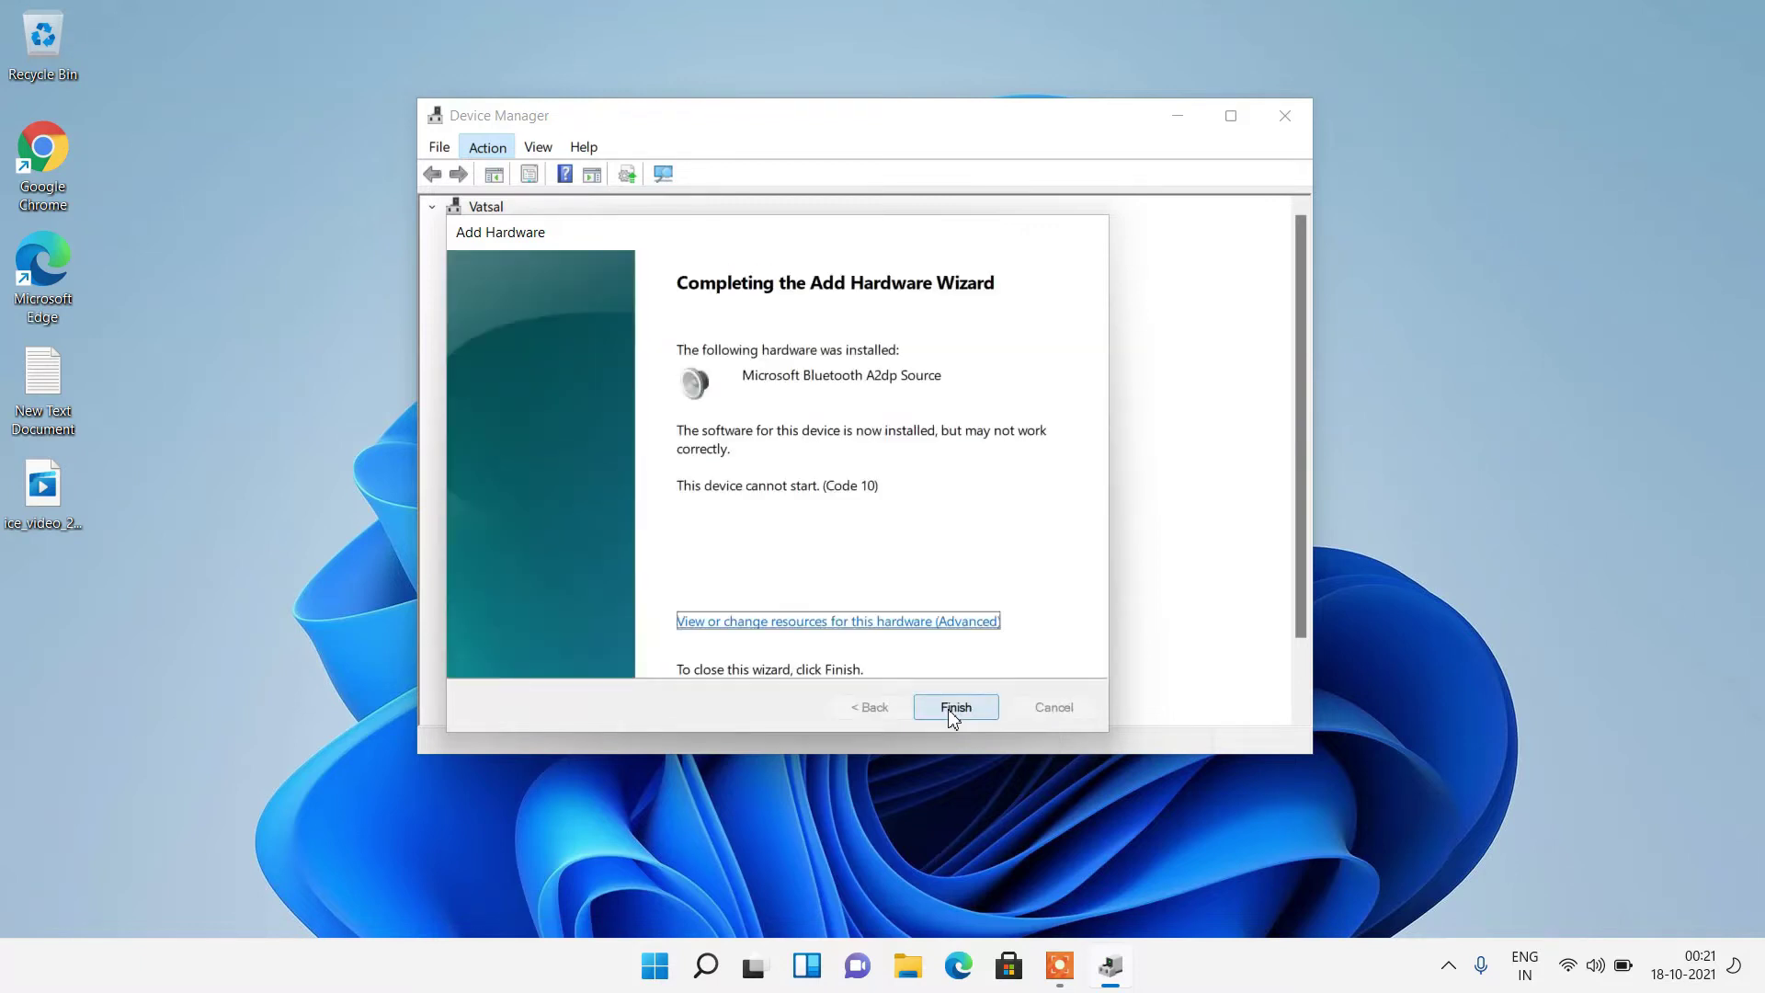
{"action": "left_click", "coordinate": [955, 708]}
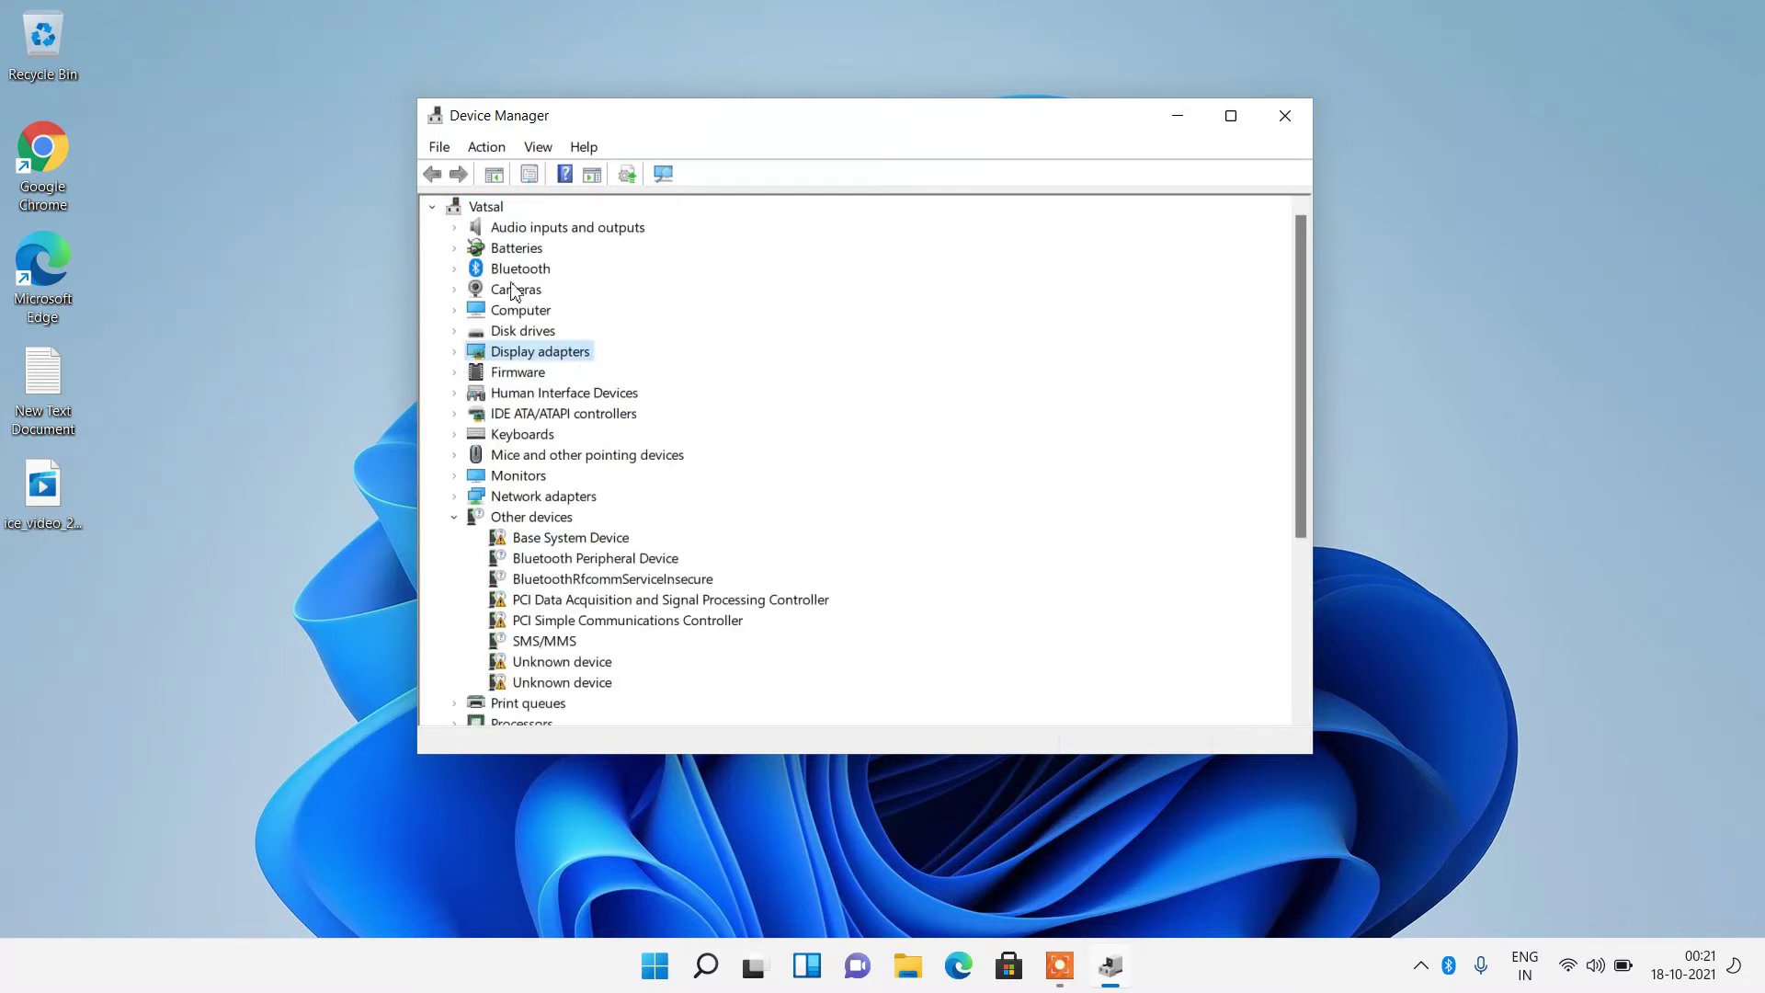
- Expand the Bluetooth category in Device Manager to inspect its devices, and collapse it again
{"action": "left_click", "coordinate": [455, 270]}
{"action": "left_click", "coordinate": [455, 269]}
{"action": "left_click", "coordinate": [654, 965]}
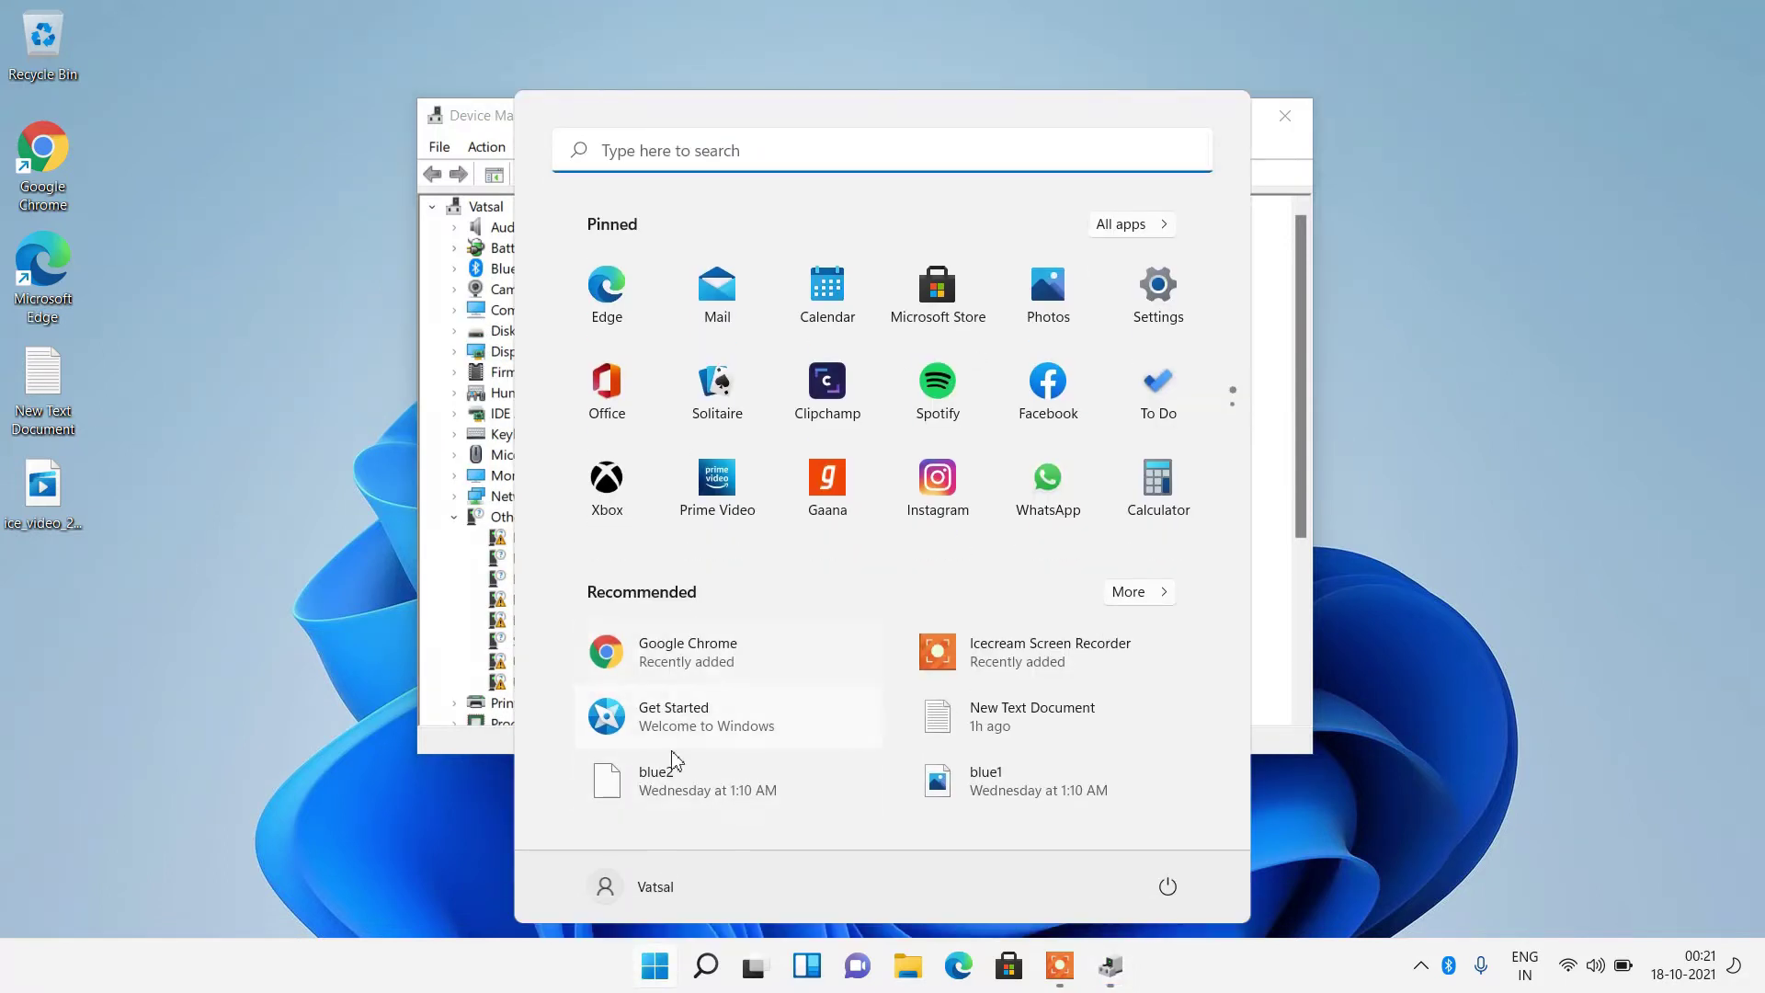
{"action": "left_click", "coordinate": [666, 975]}
- Check the Bluetooth toggle on the Bluetooth & devices page in Windows Settings, and close both Settings and Device Manager
{"action": "right_click", "coordinate": [667, 975]}
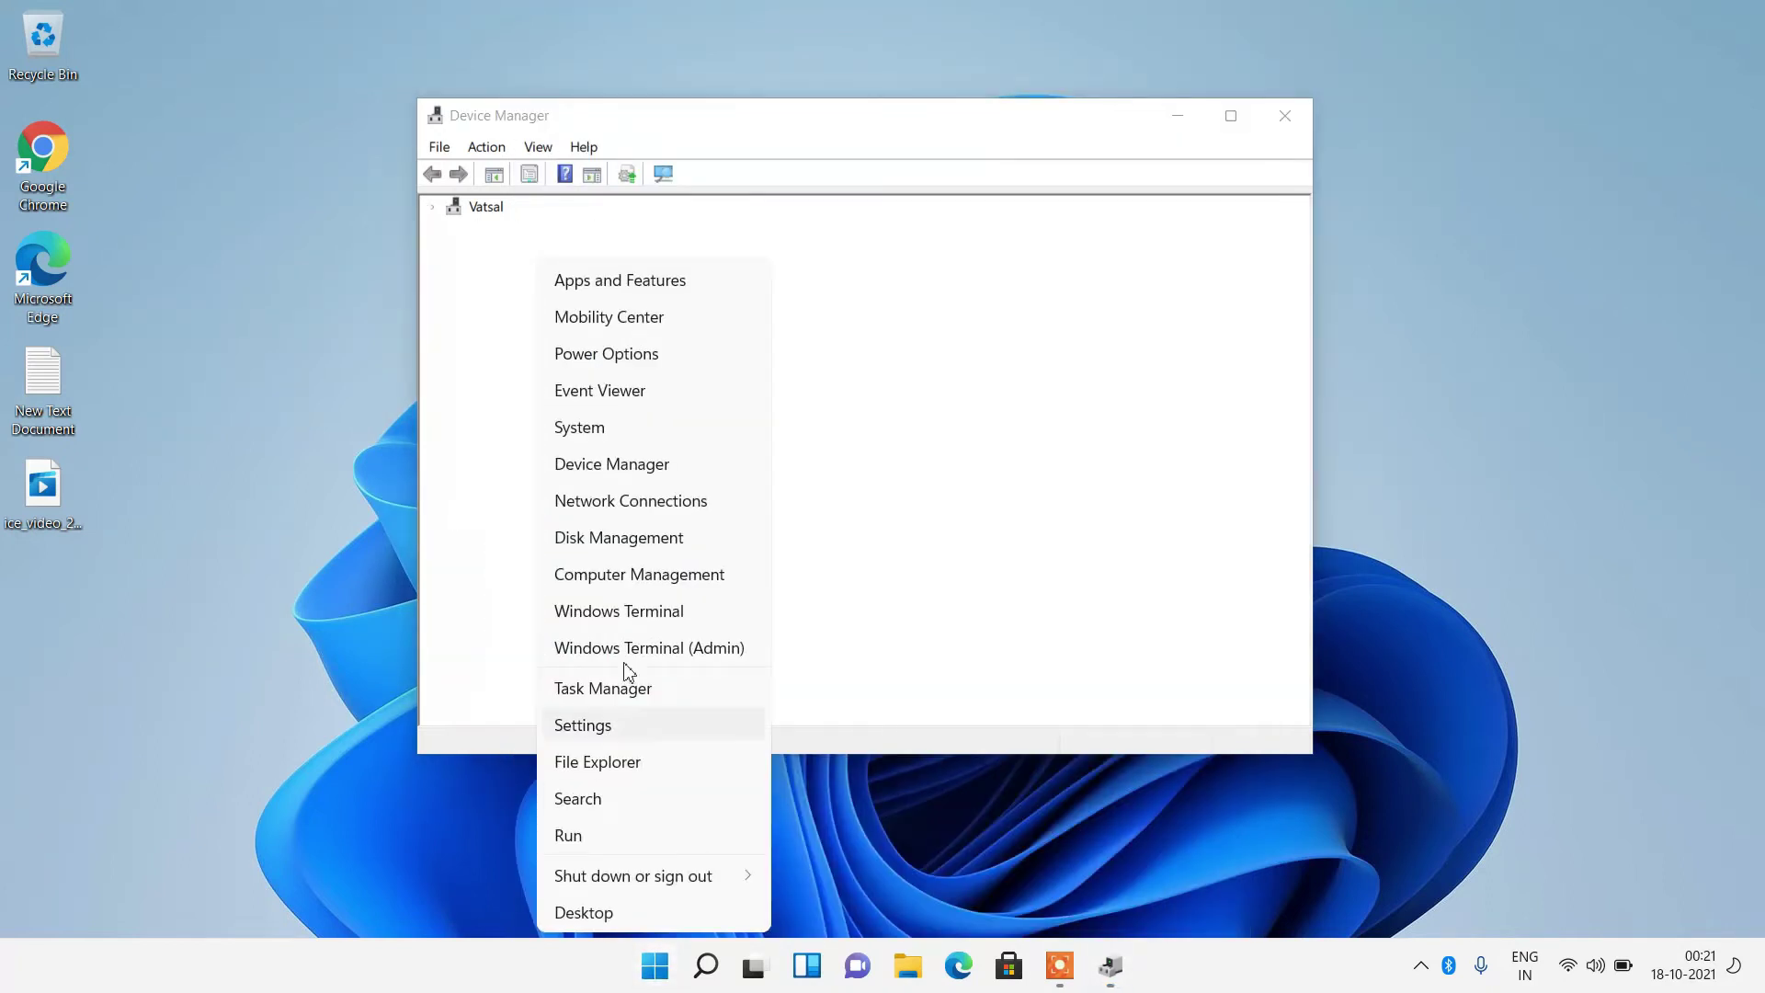
{"action": "left_click", "coordinate": [597, 735]}
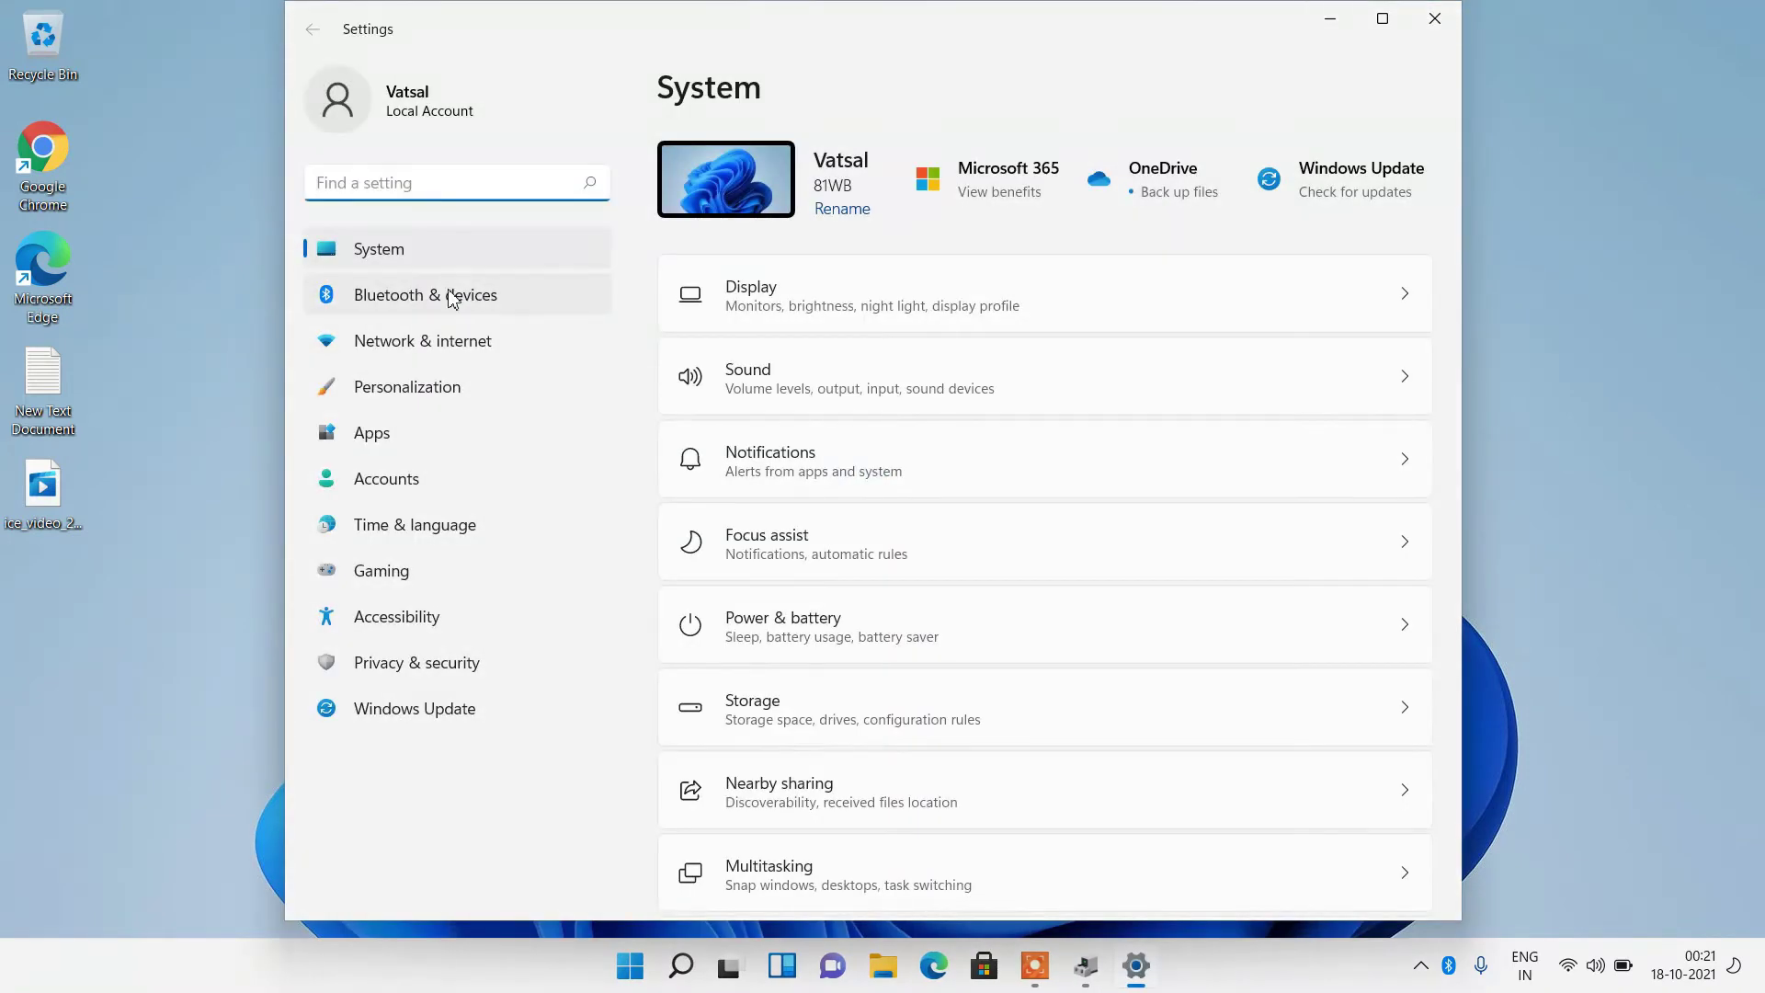
{"action": "left_click", "coordinate": [450, 296]}
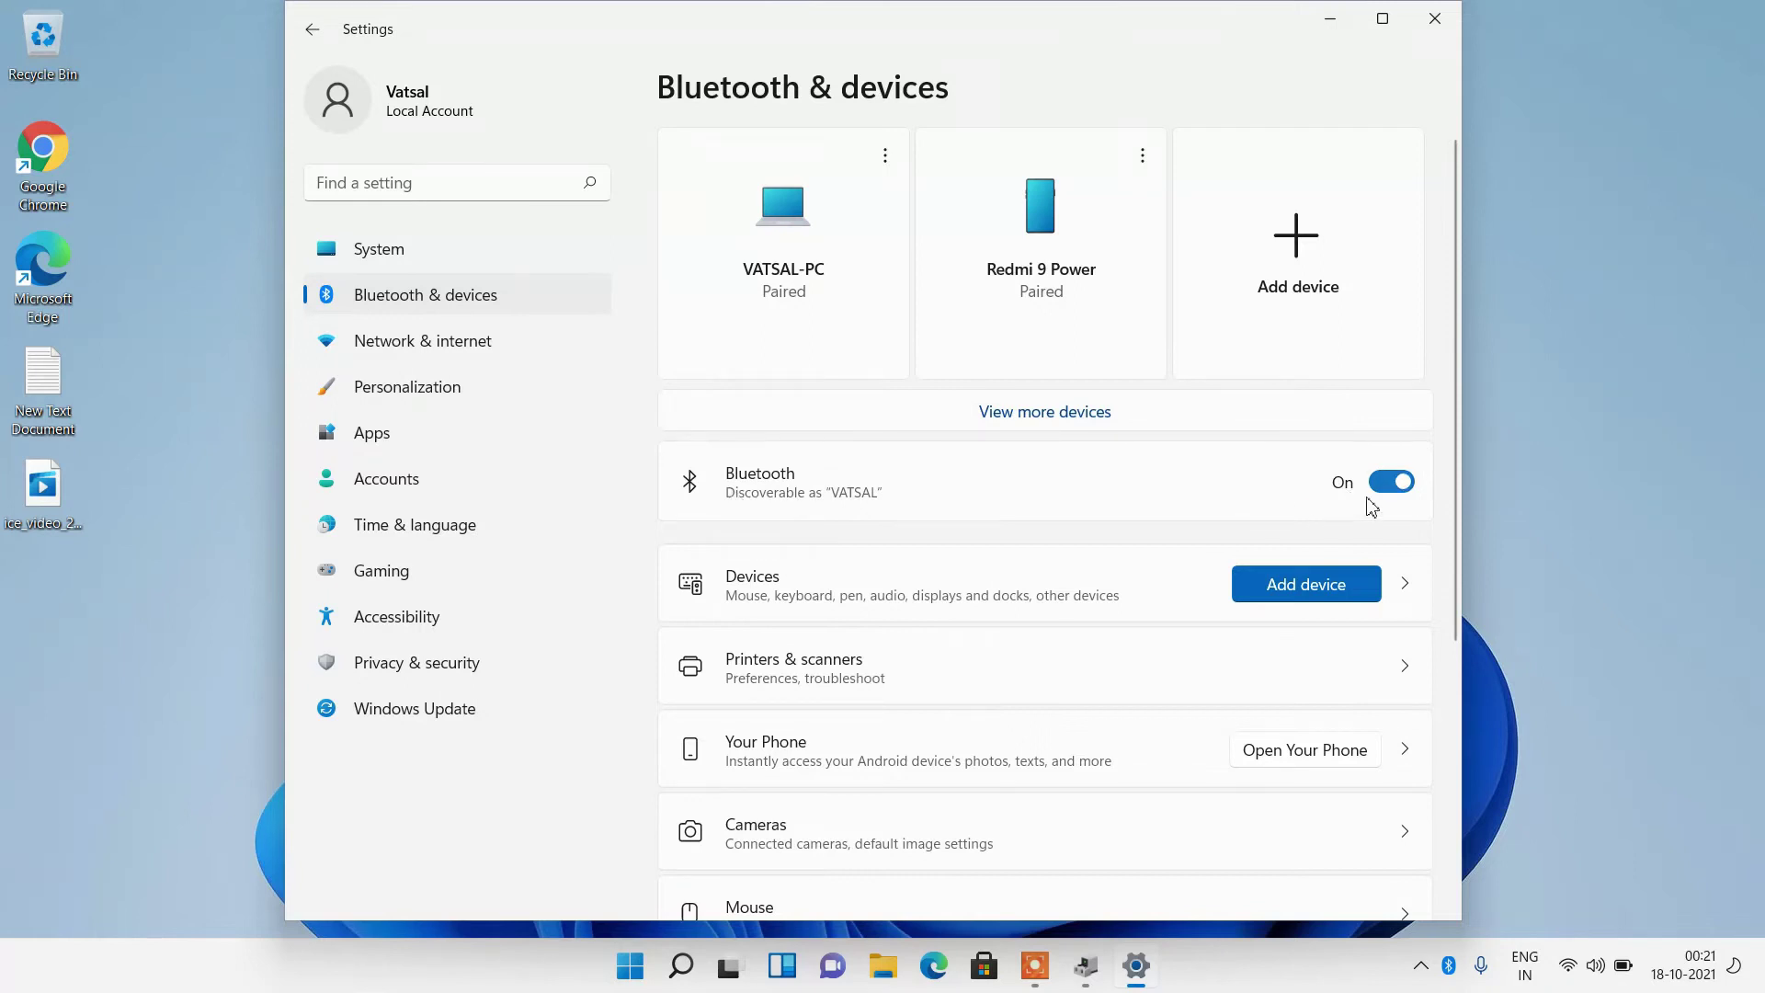
{"action": "left_click", "coordinate": [1435, 20]}
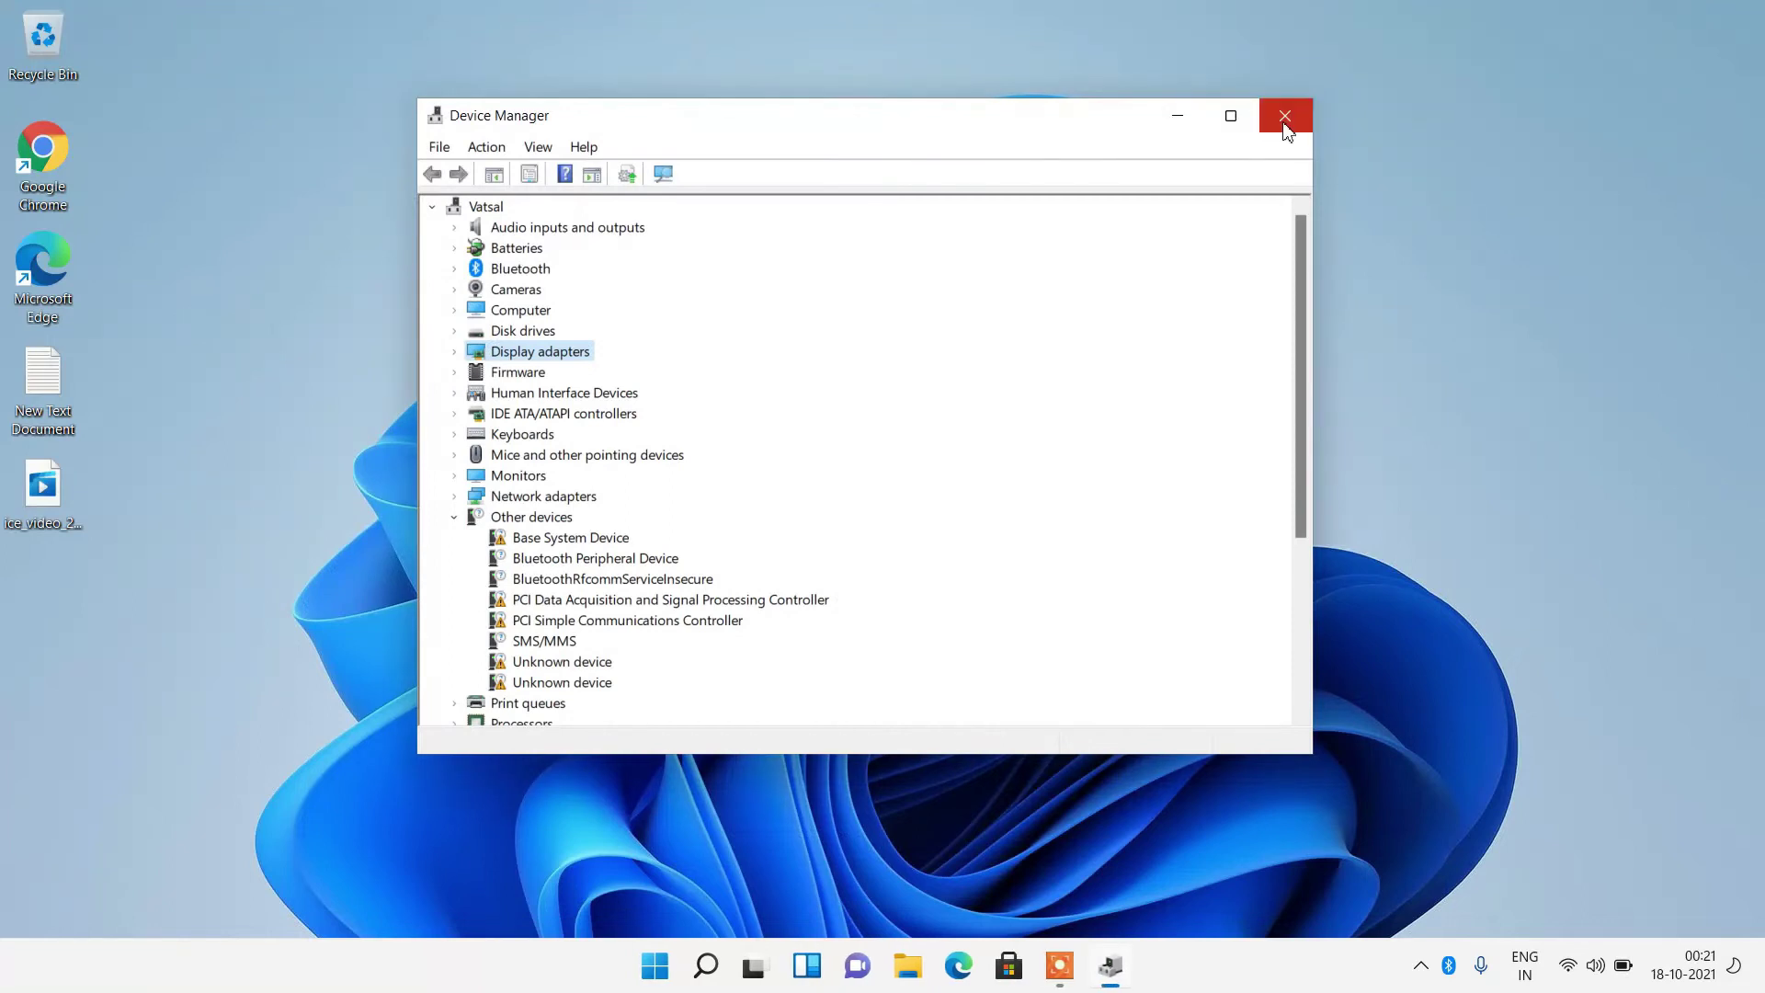
{"action": "left_click", "coordinate": [1285, 117]}
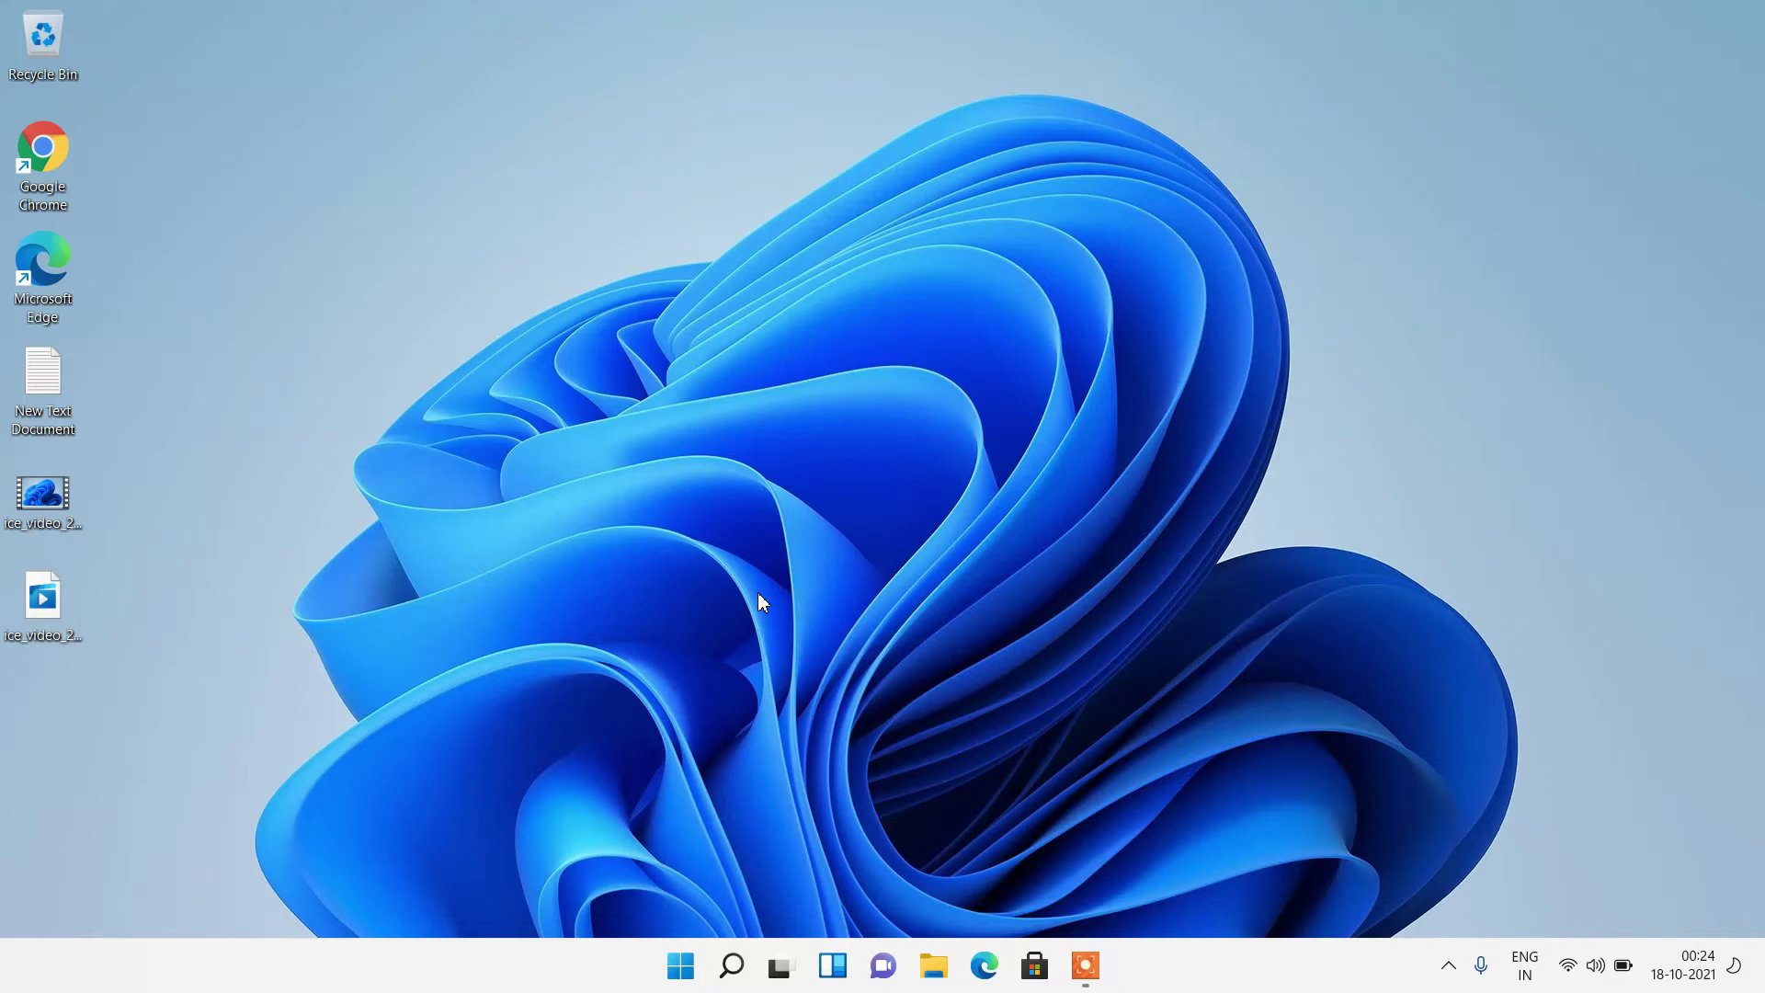
- Open the New Text Document file on the desktop to read the laptop's model name, and minimize it
{"action": "double_click", "coordinate": [56, 407]}
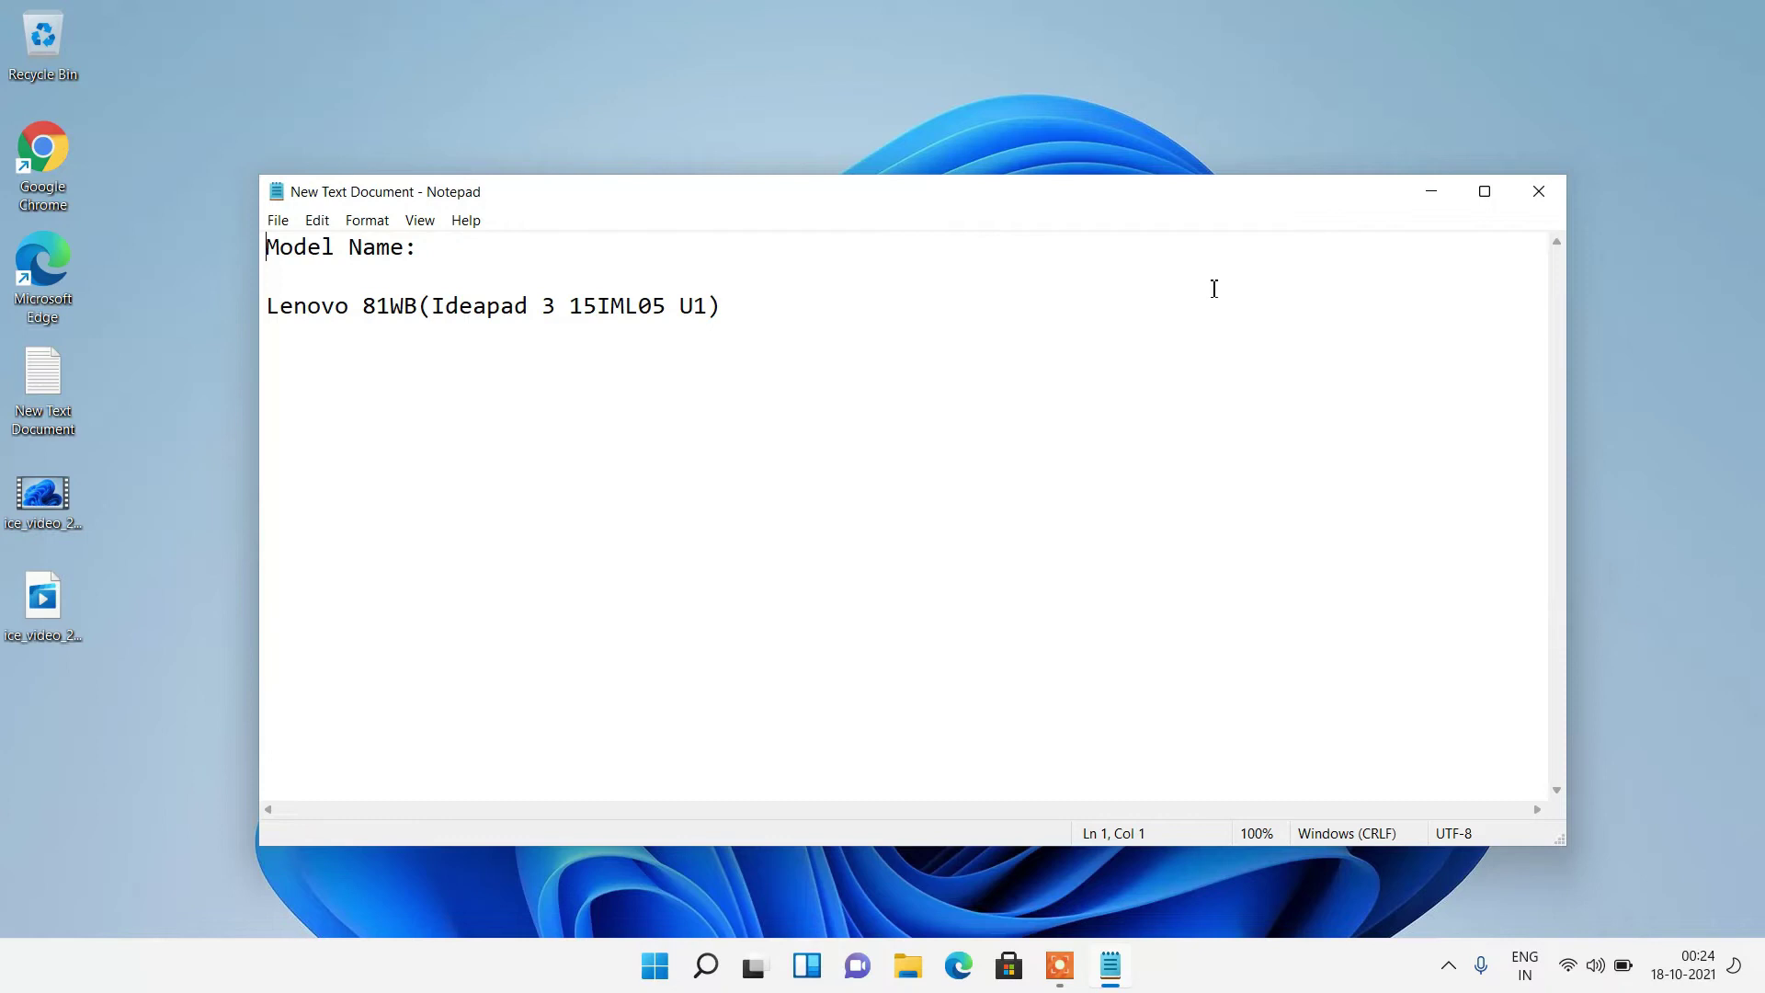
{"action": "left_click", "coordinate": [1430, 193]}
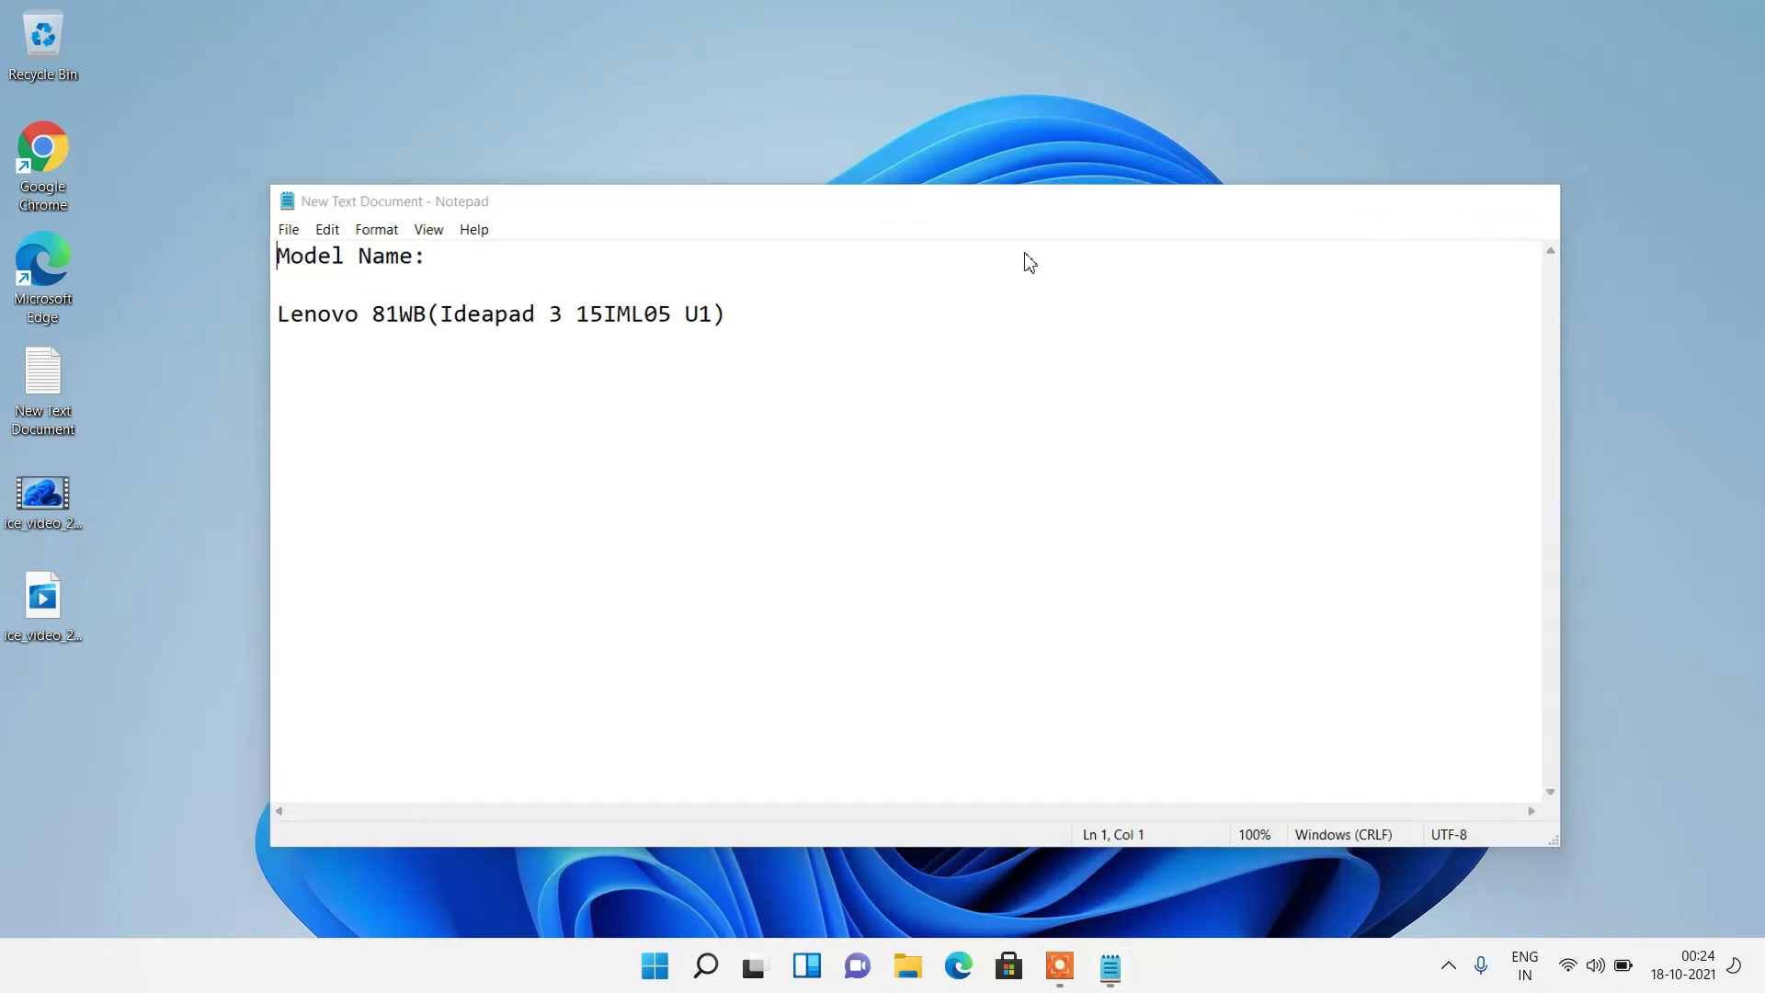
- Switch to Google Chrome, search Google for "lenovo support", and open the official Lenovo Support site from the results
{"action": "double_click", "coordinate": [30, 170]}
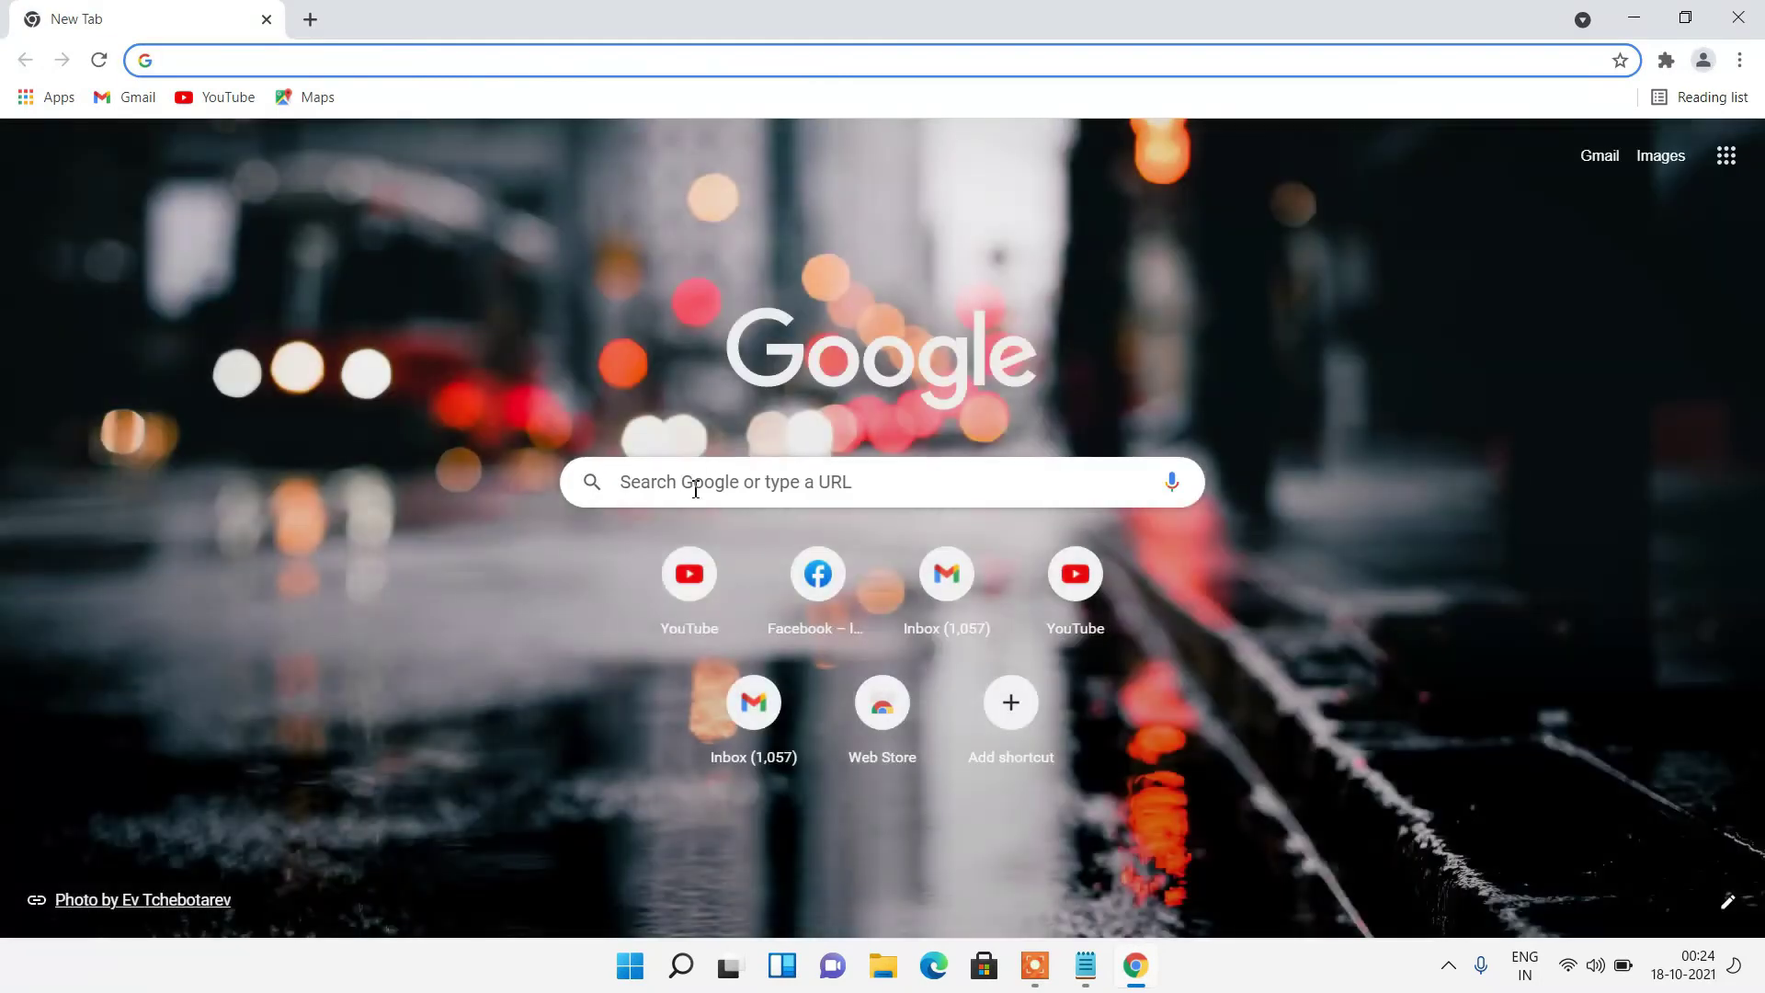
{"action": "left_click", "coordinate": [696, 488]}
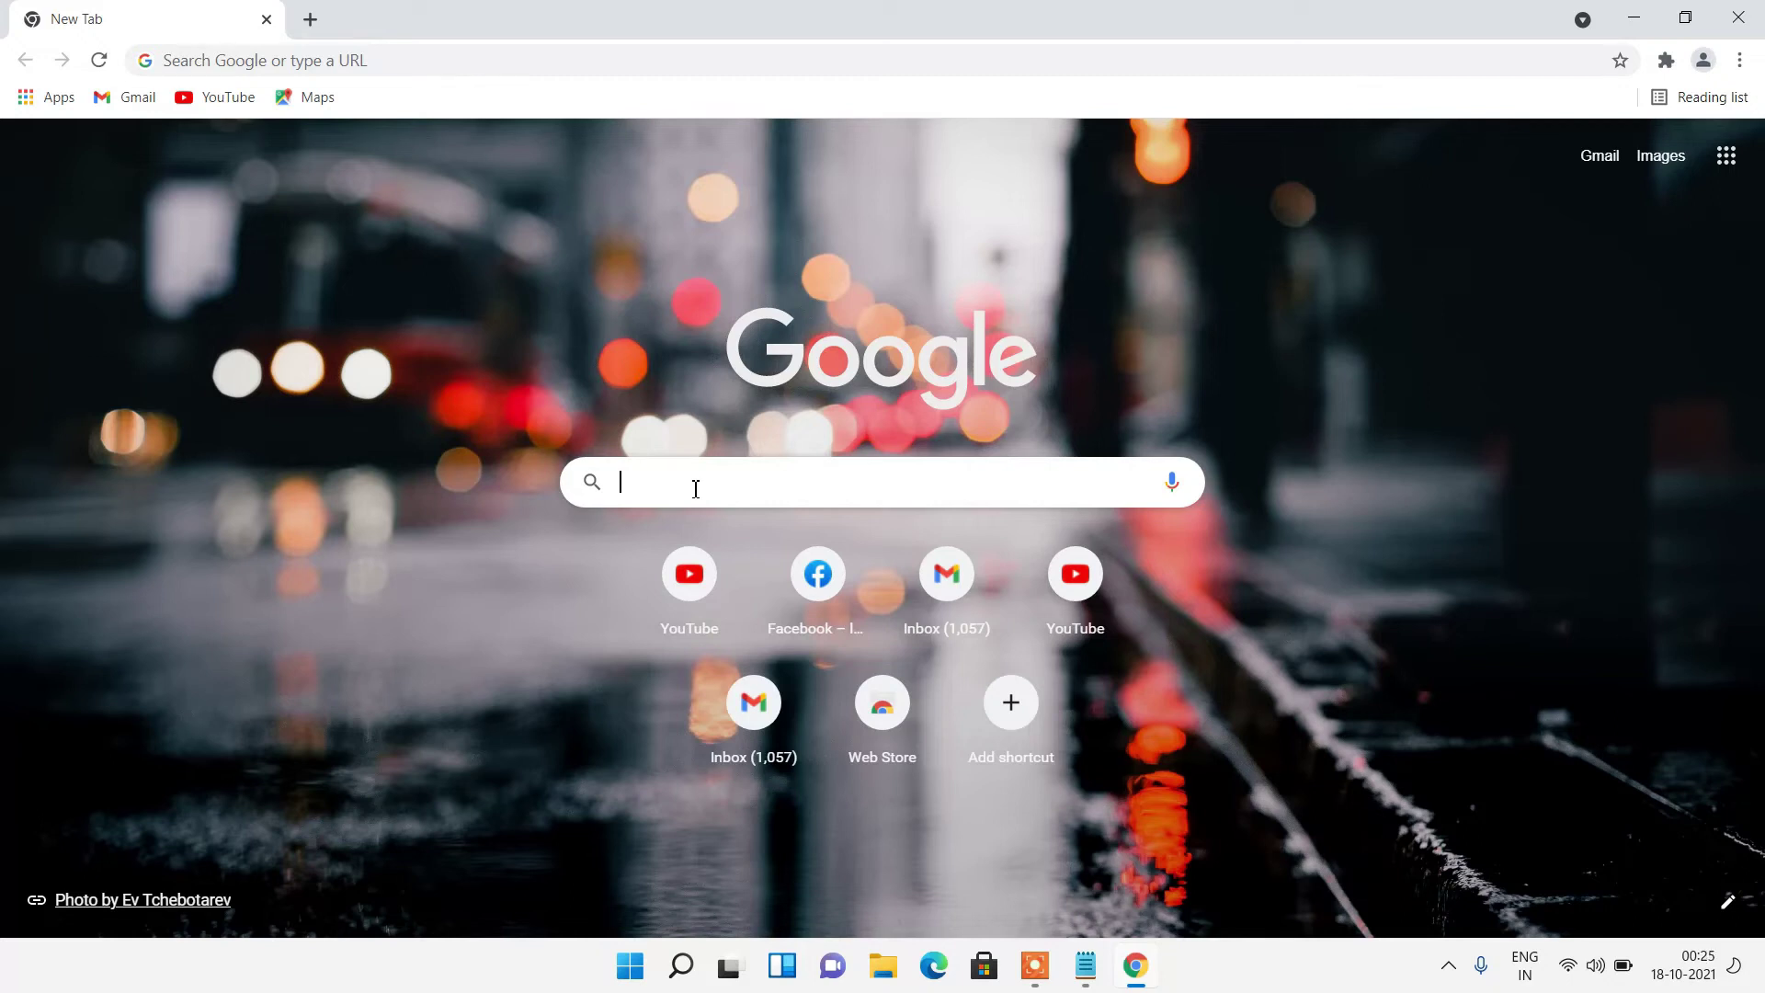
{"action": "type", "text": "lenovo"}
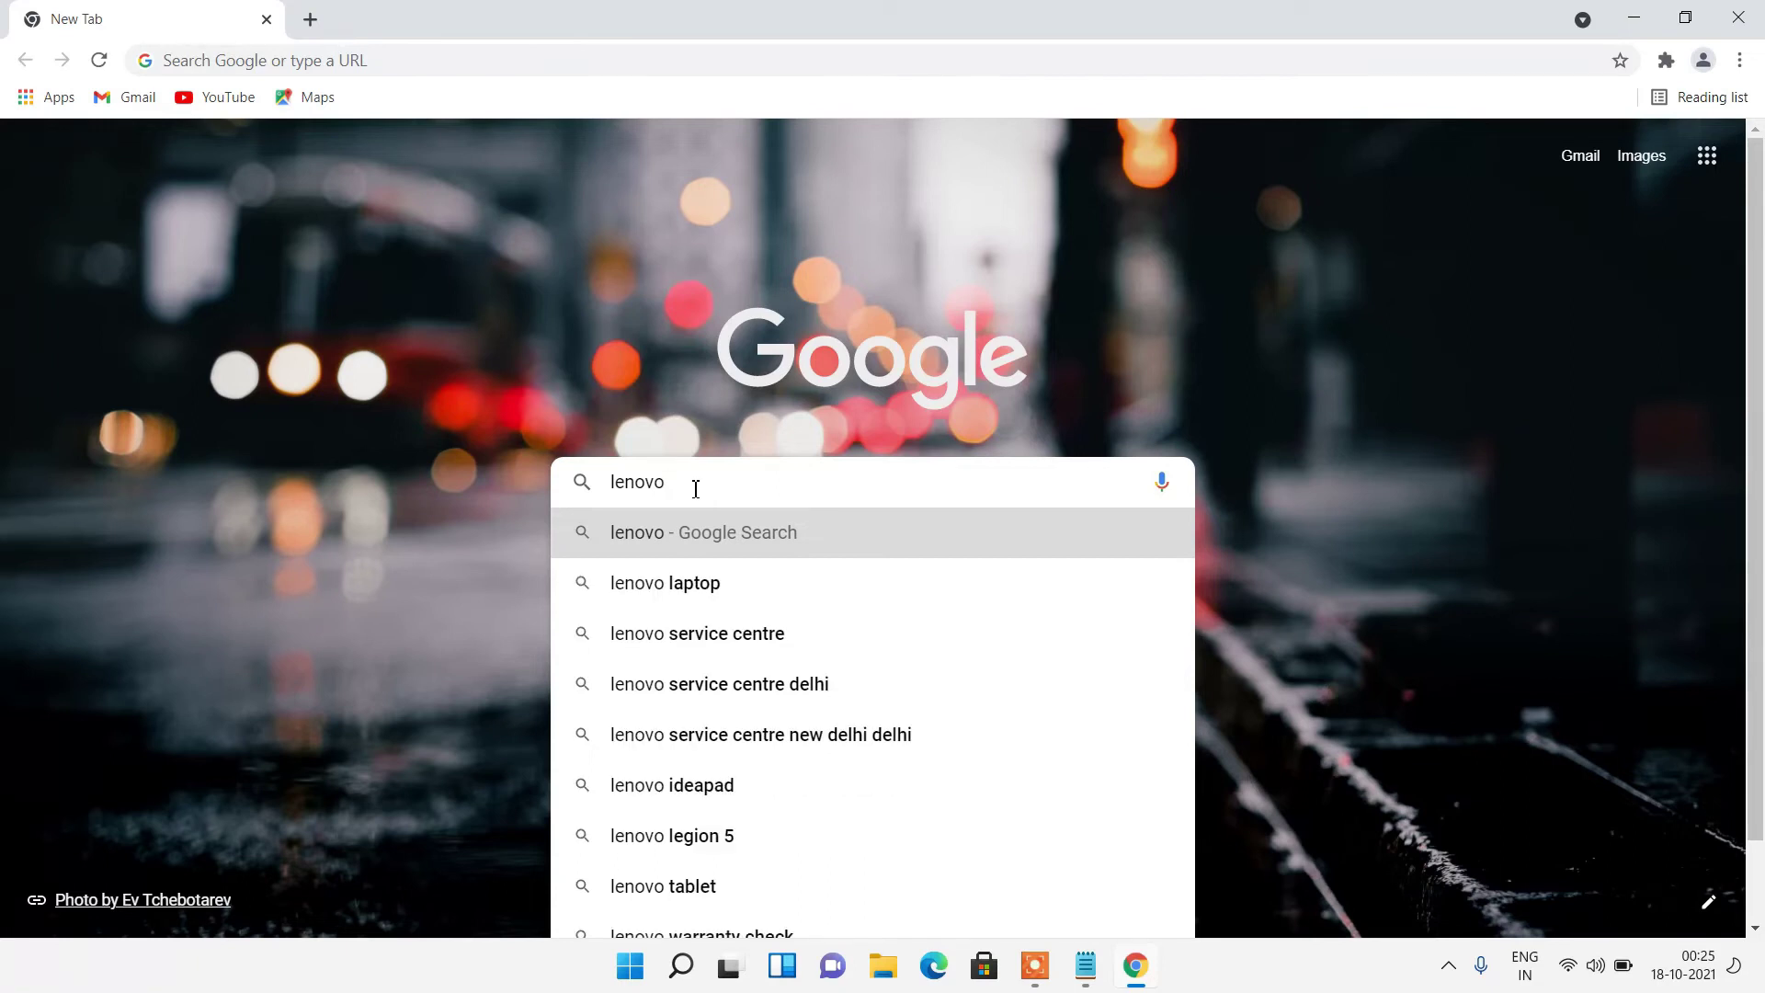
{"action": "type", "text": "support"}
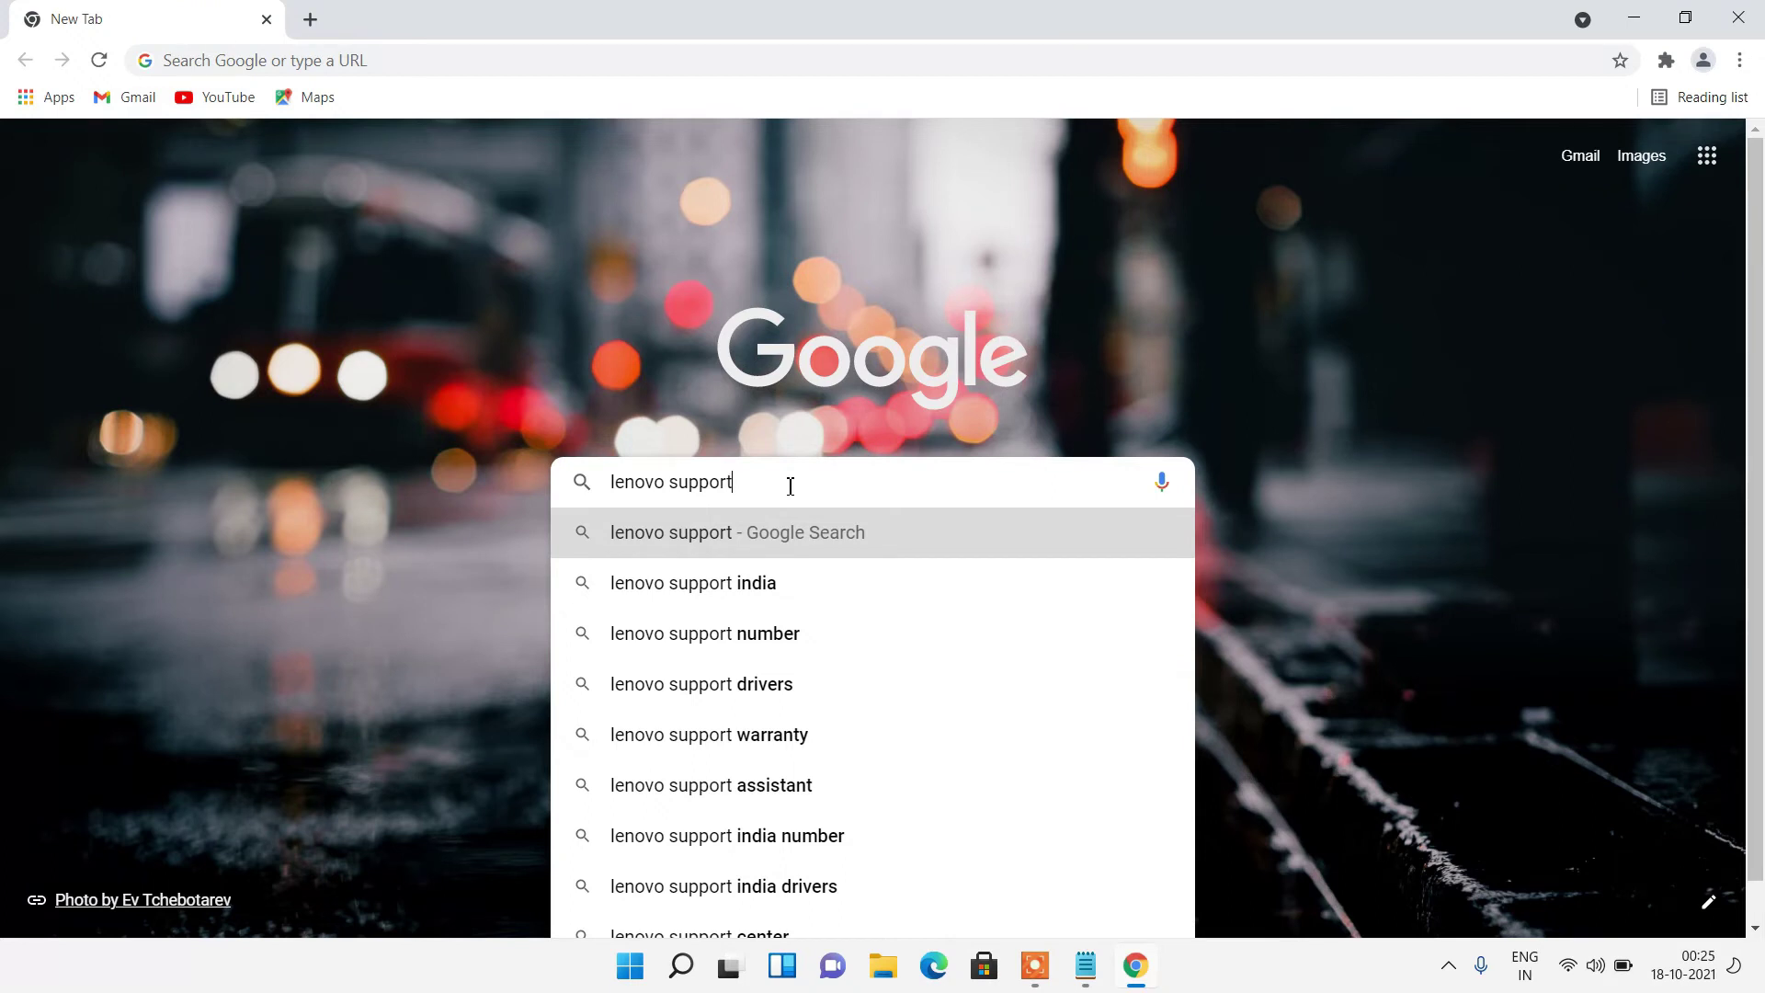
{"action": "key", "text": "Return"}
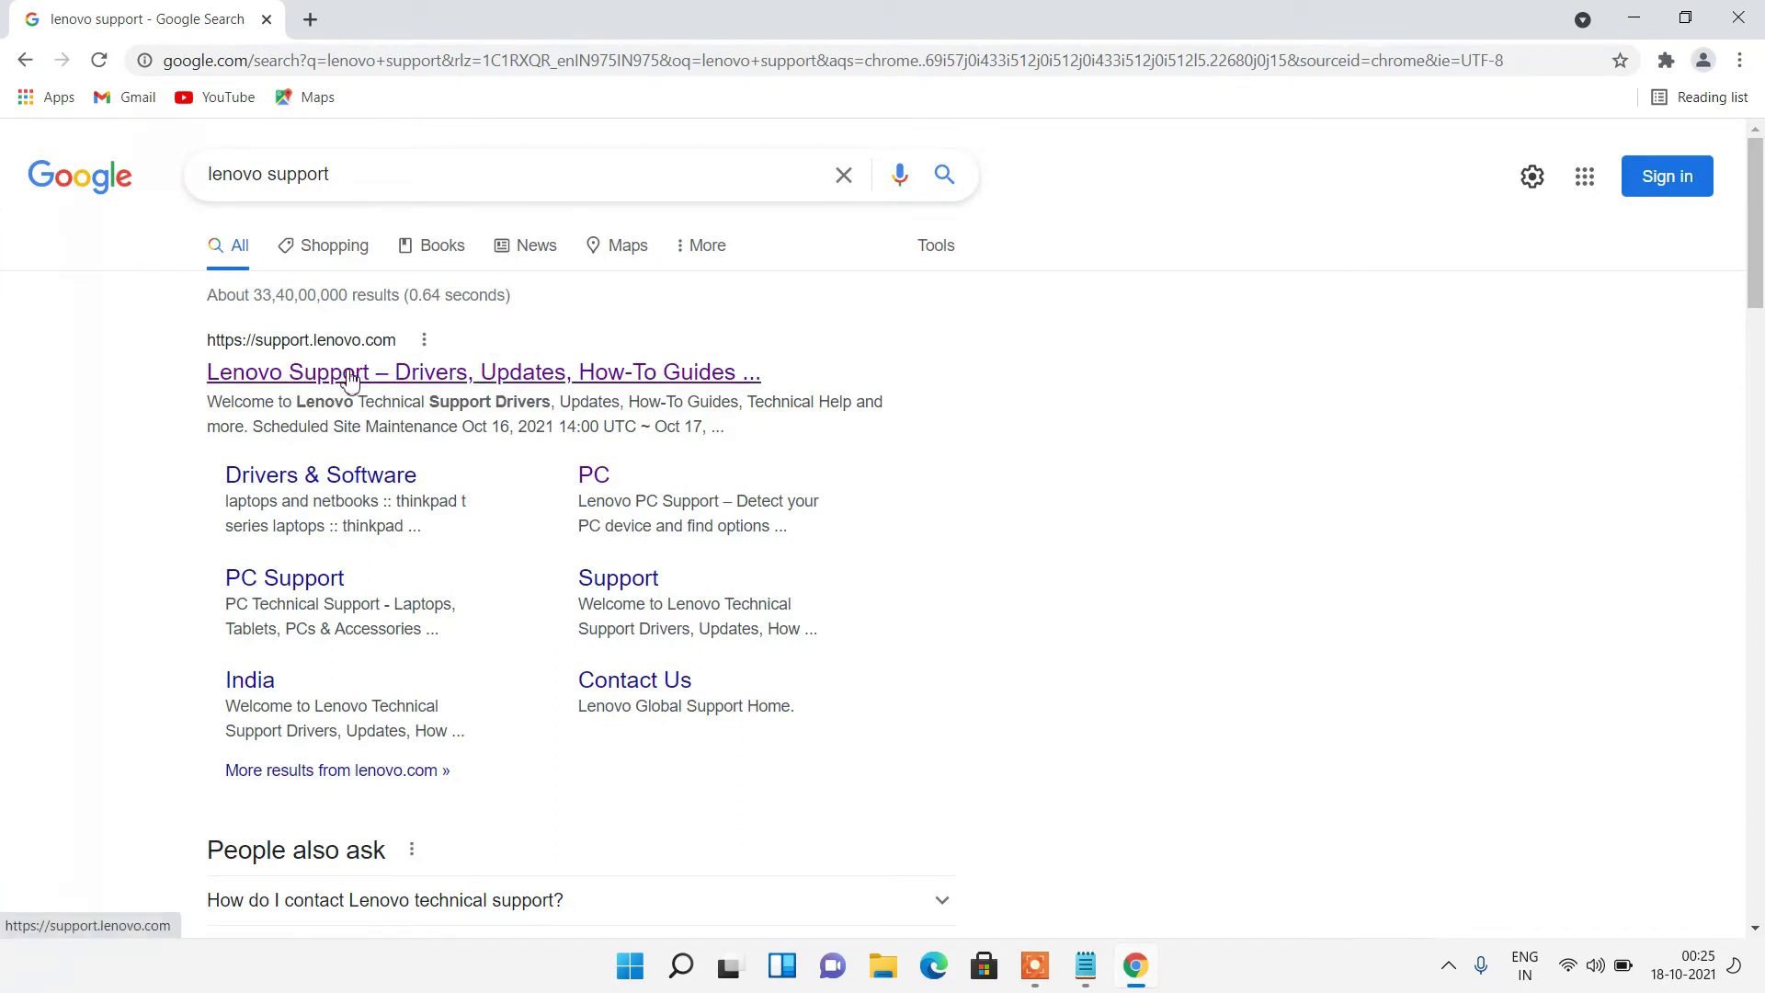
{"action": "left_click", "coordinate": [374, 376]}
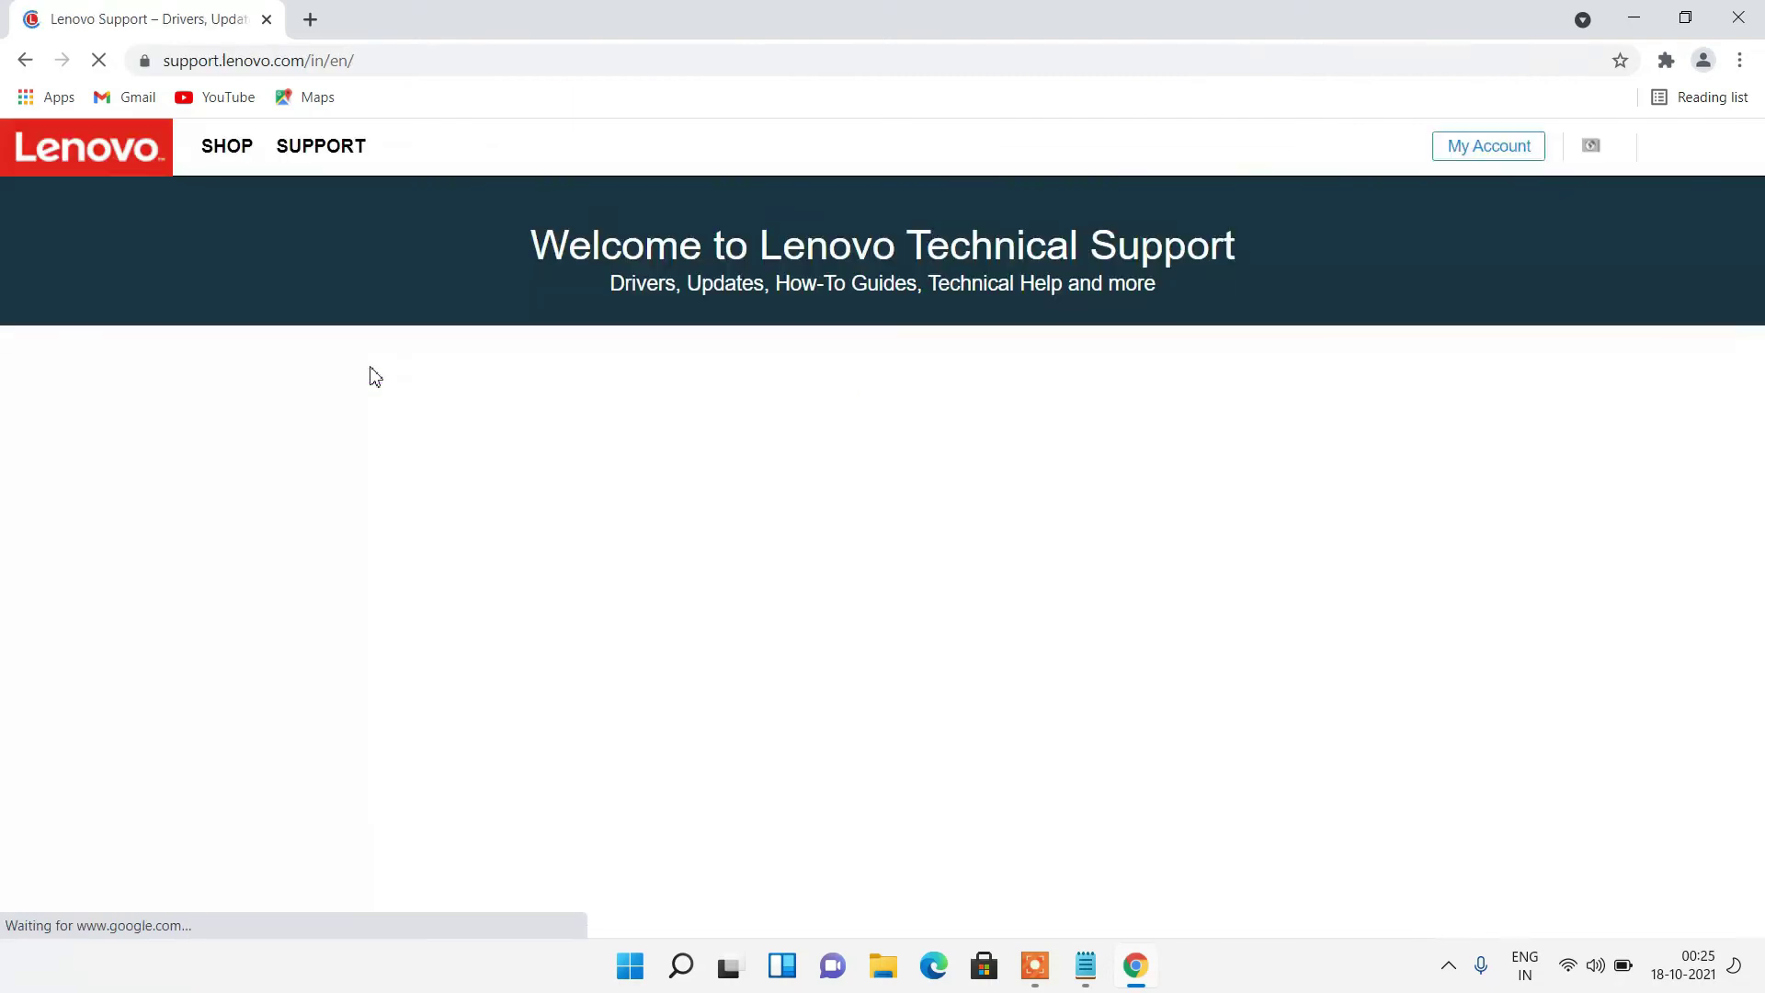
- Go to PC Support on the Lenovo site and browse the product catalog for Laptops
{"action": "scroll", "coordinate": [374, 377], "scroll_direction": "down", "scroll_amount": 5}
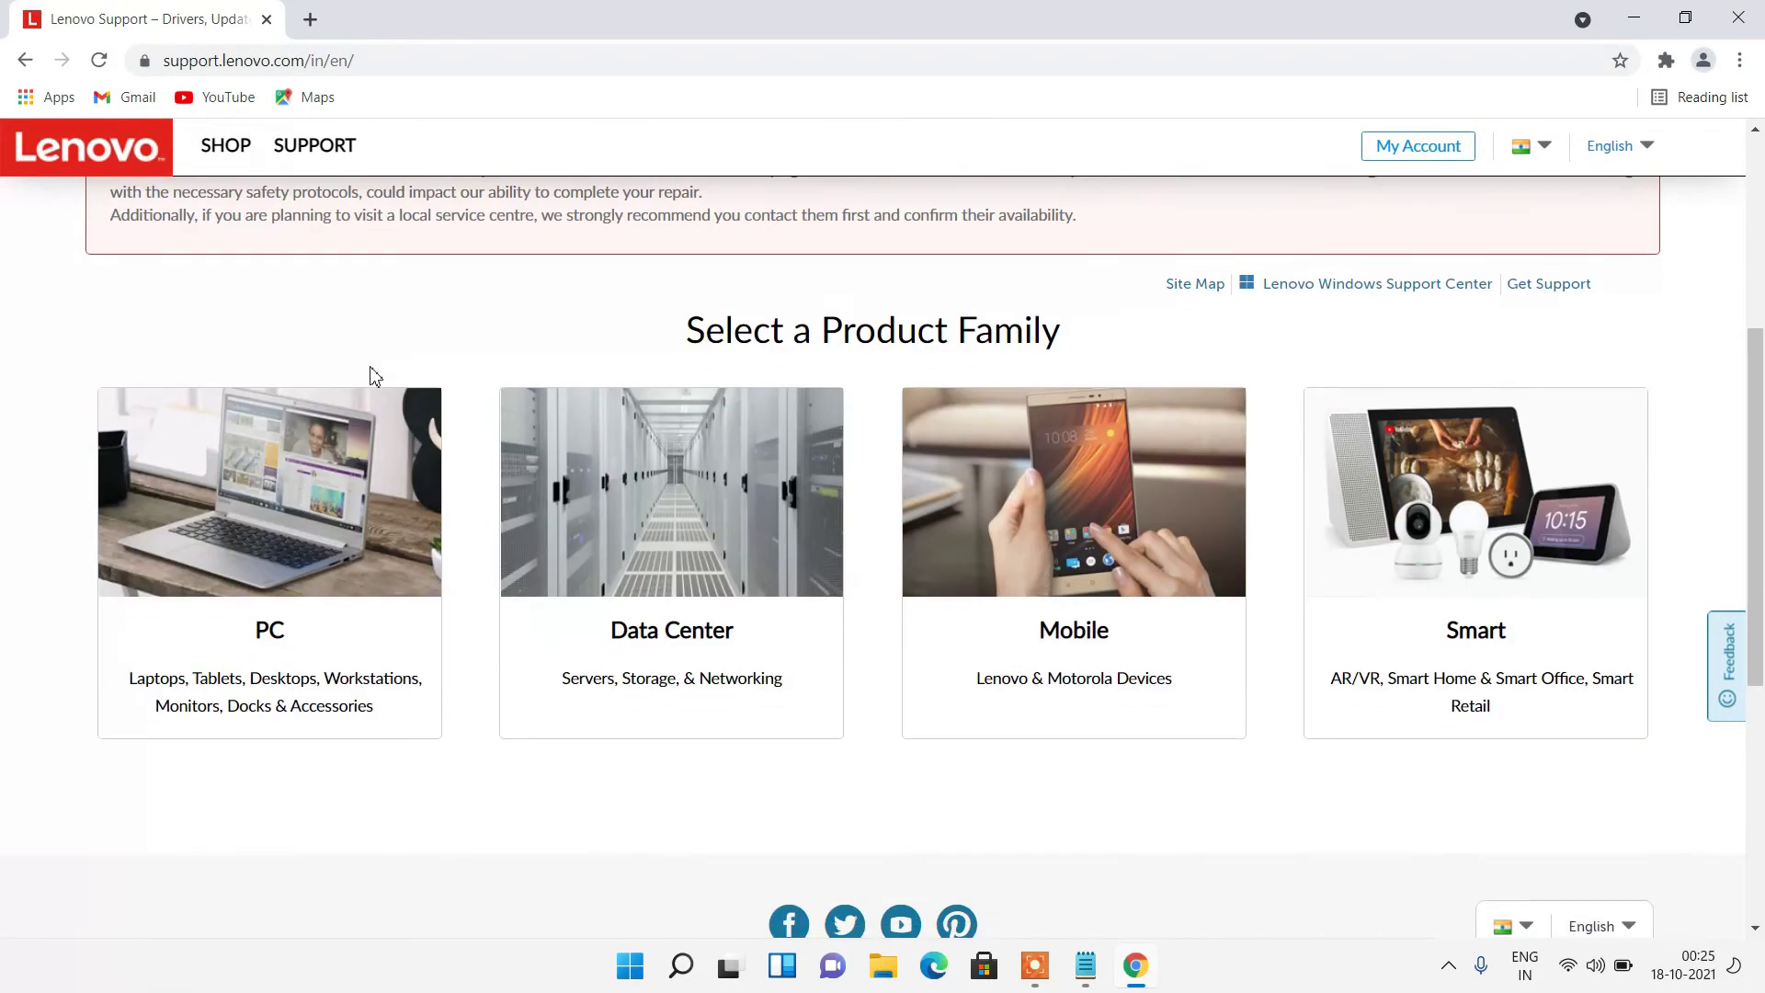
{"action": "mouse_move", "coordinate": [306, 509]}
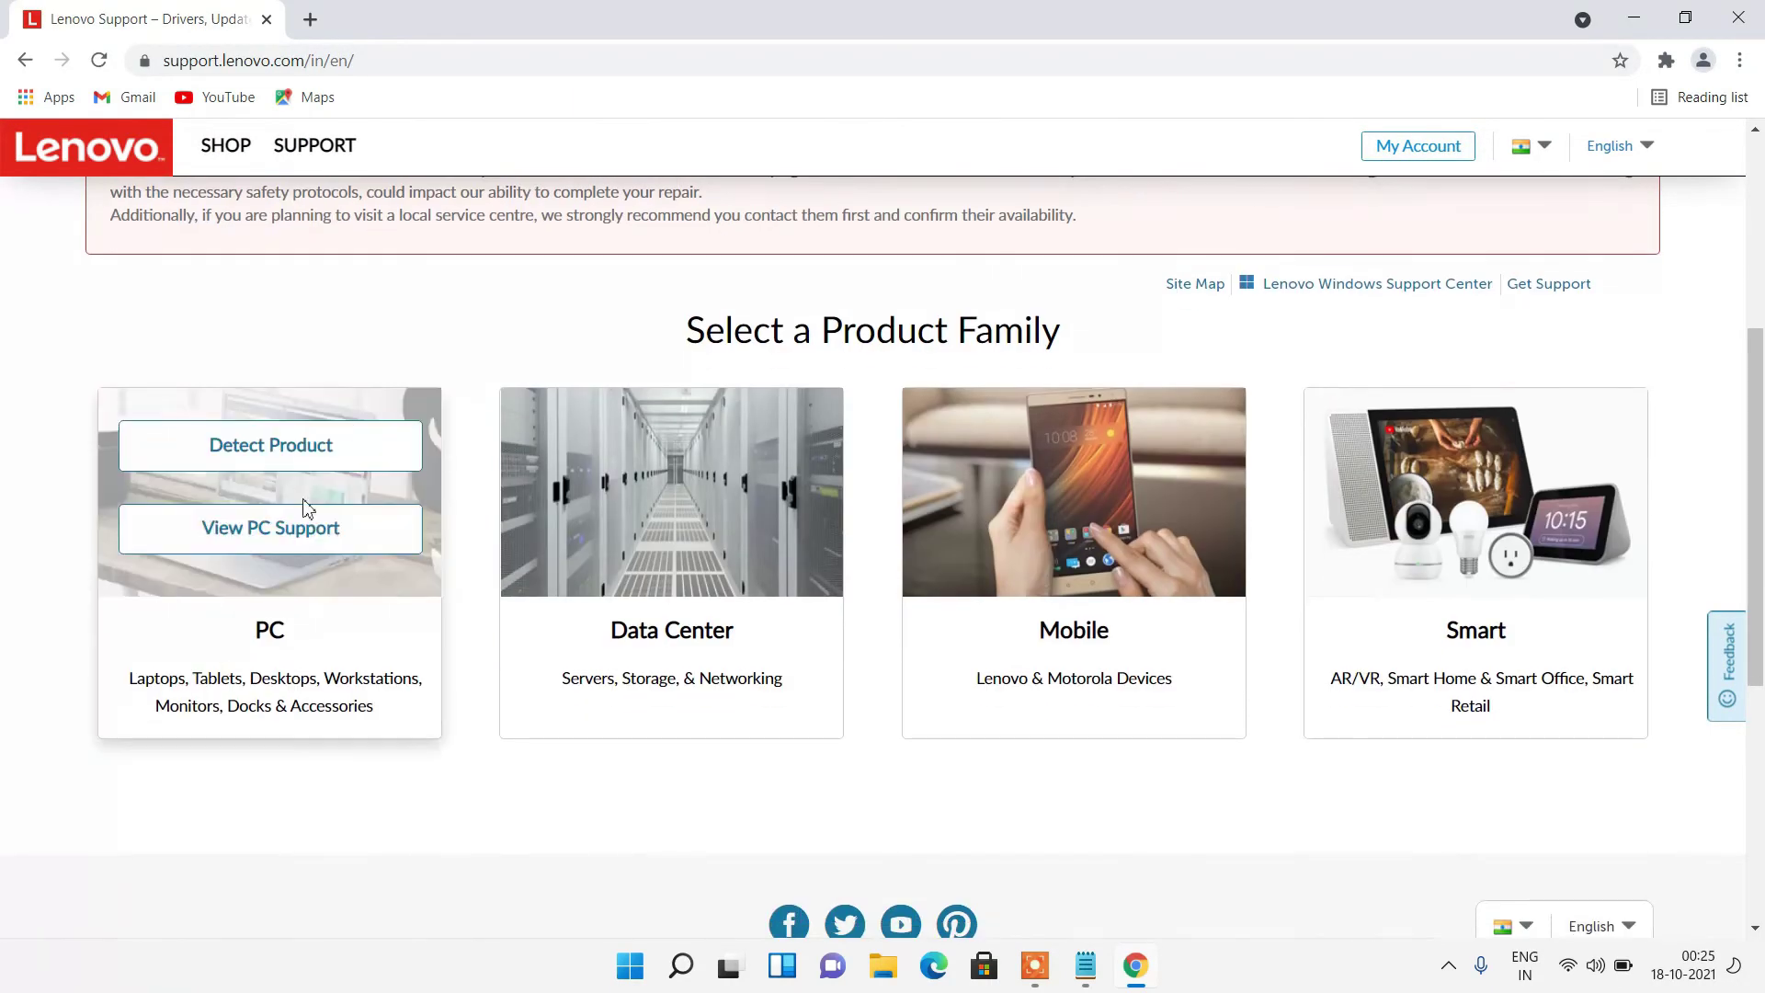
{"action": "left_click", "coordinate": [236, 541]}
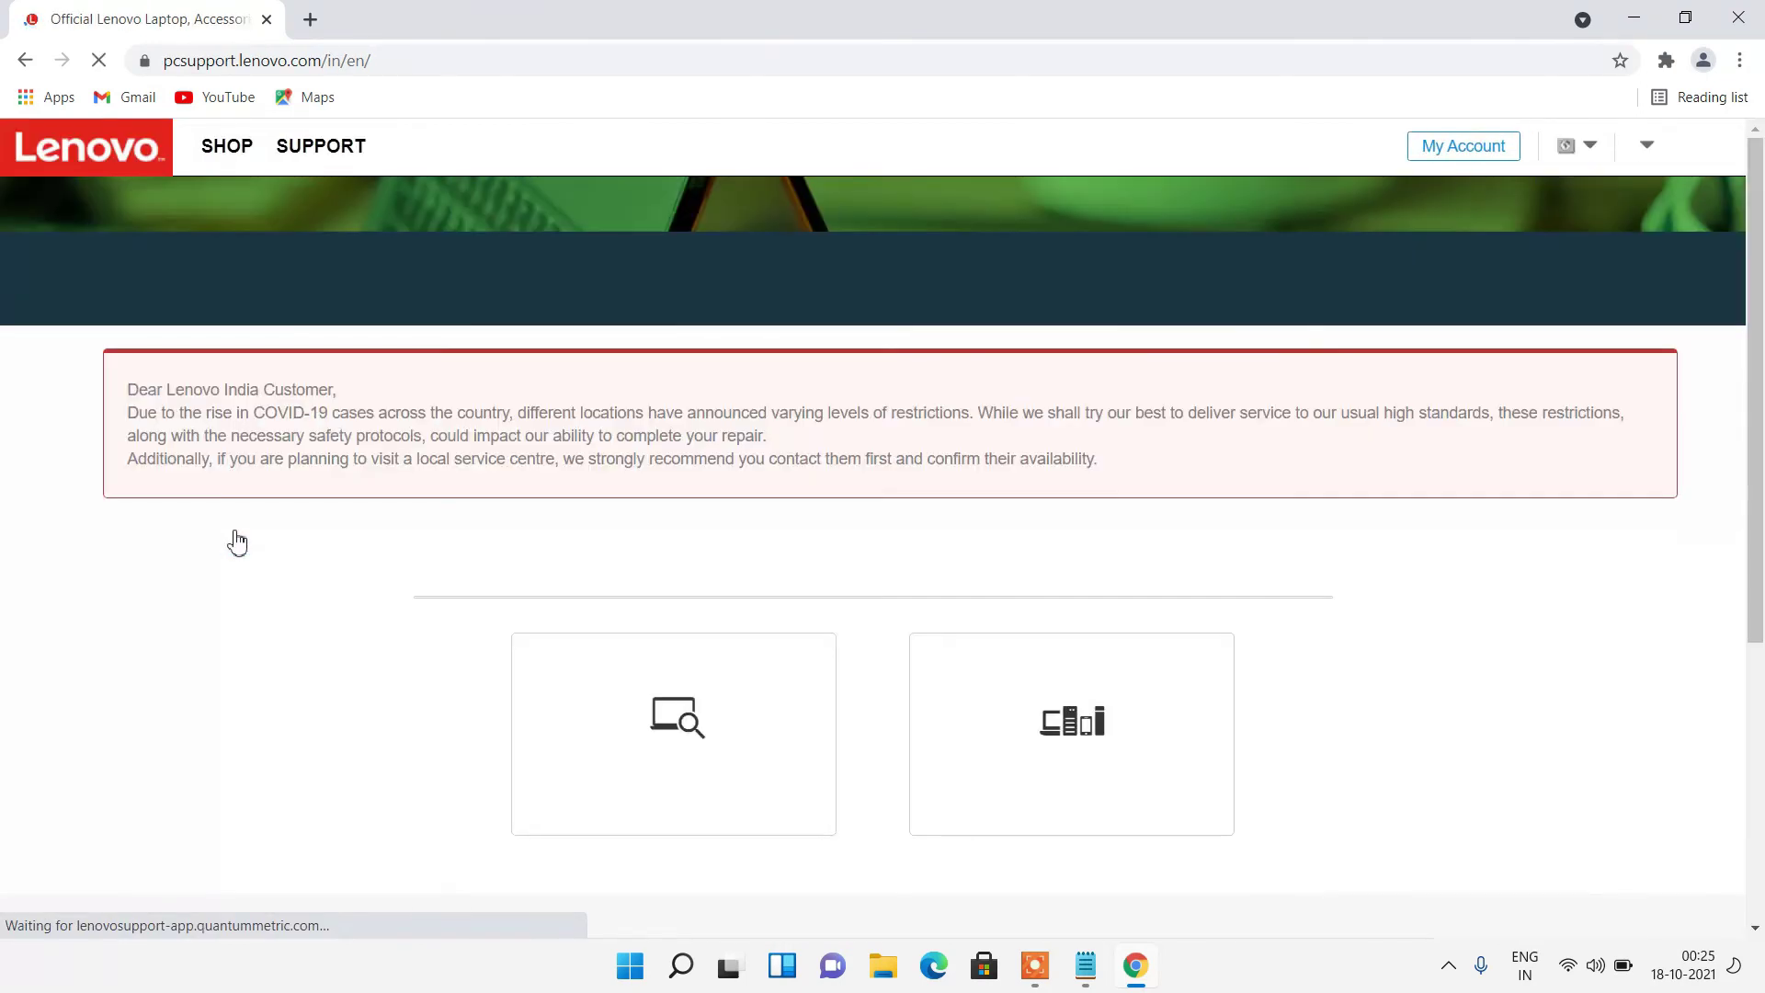
{"action": "scroll", "coordinate": [237, 541], "scroll_direction": "down", "scroll_amount": 6}
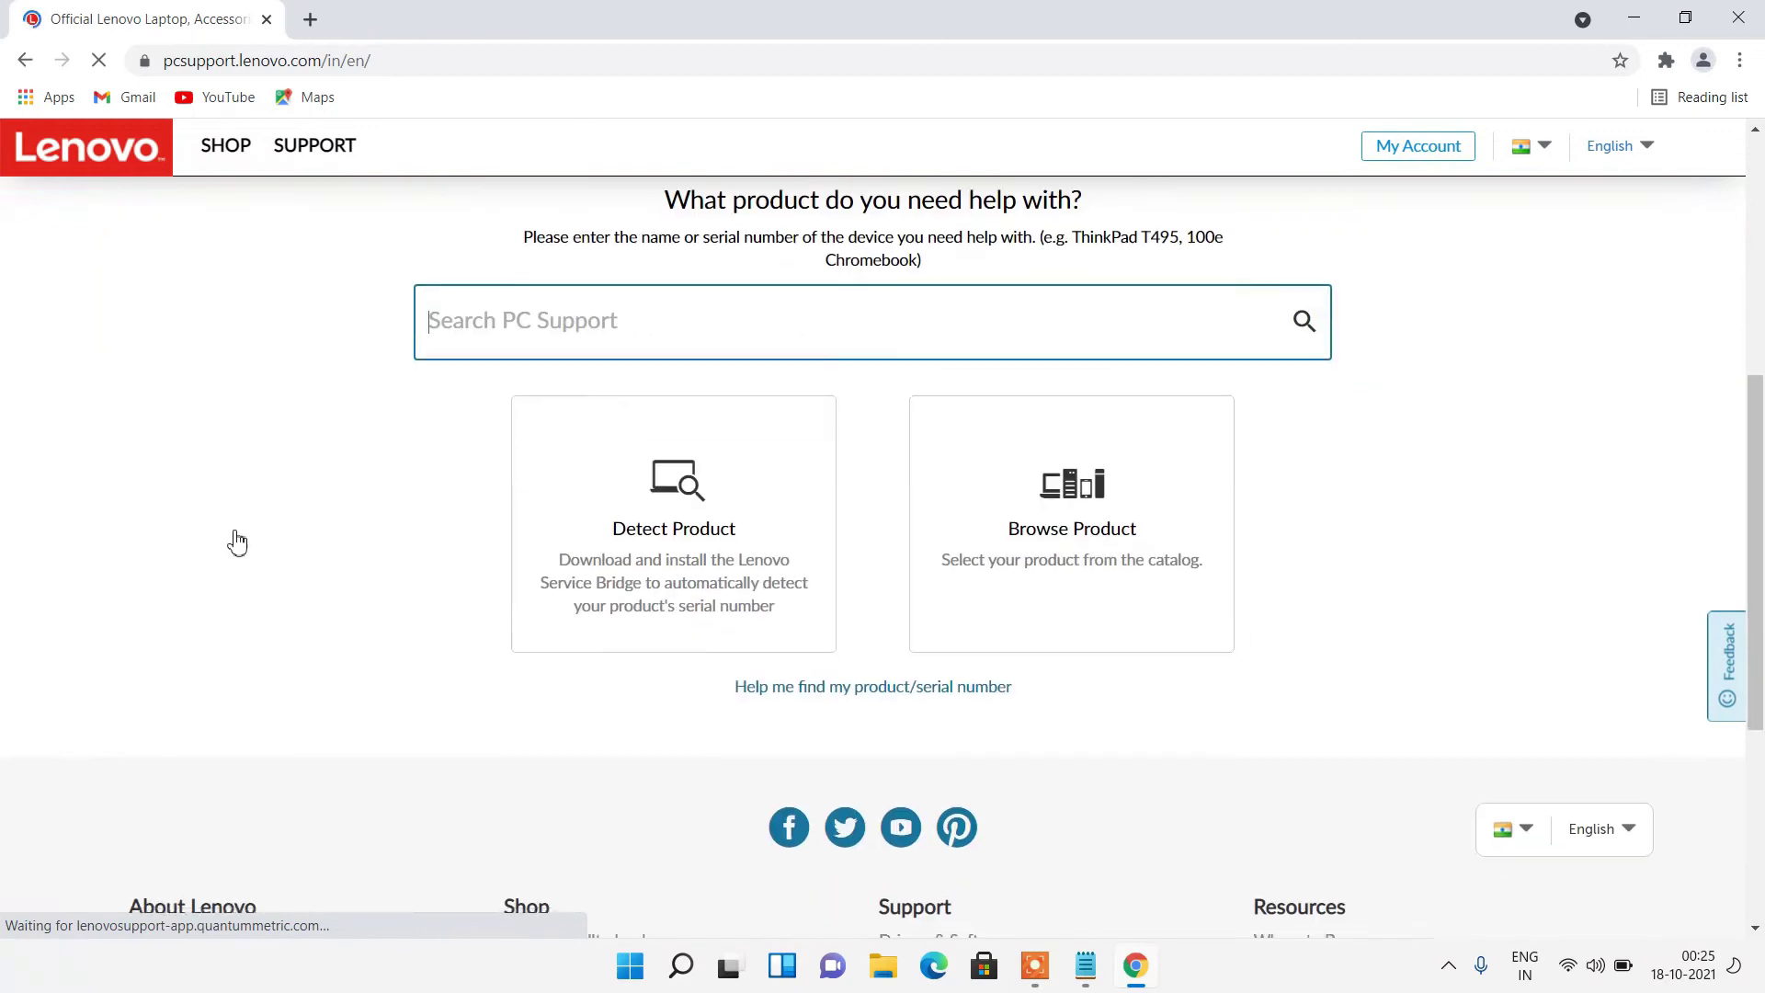
{"action": "left_click", "coordinate": [997, 513]}
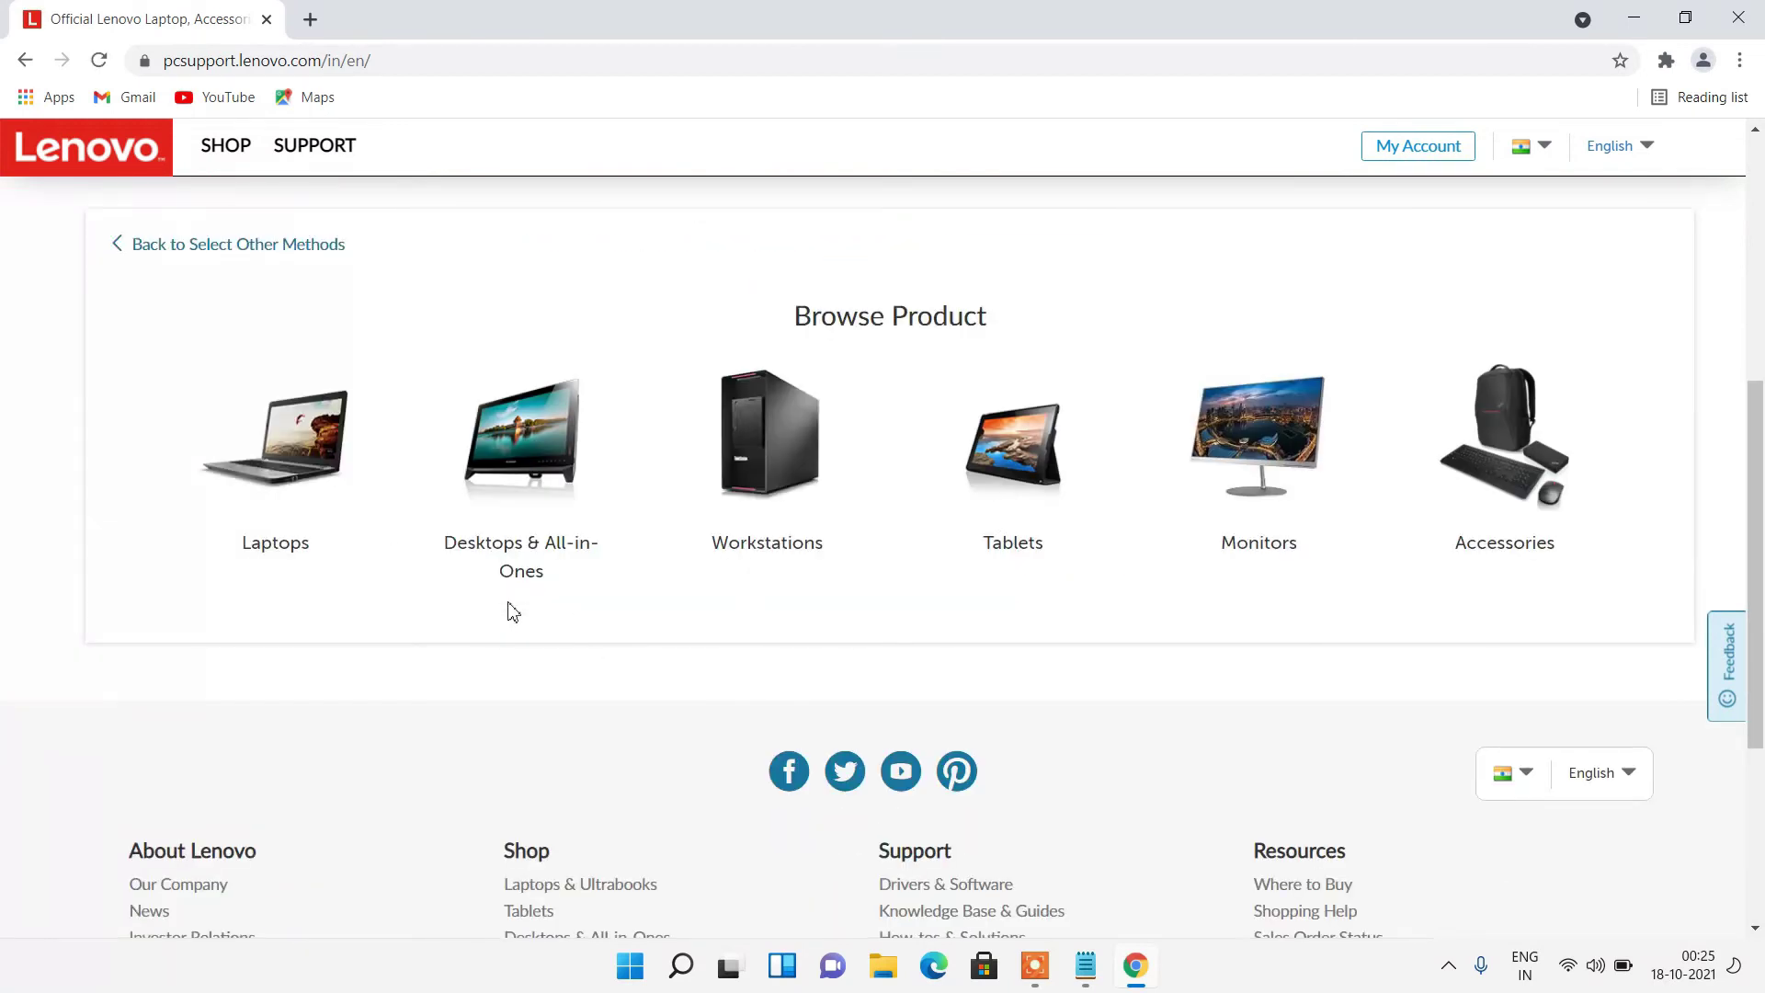
{"action": "left_click", "coordinate": [288, 464]}
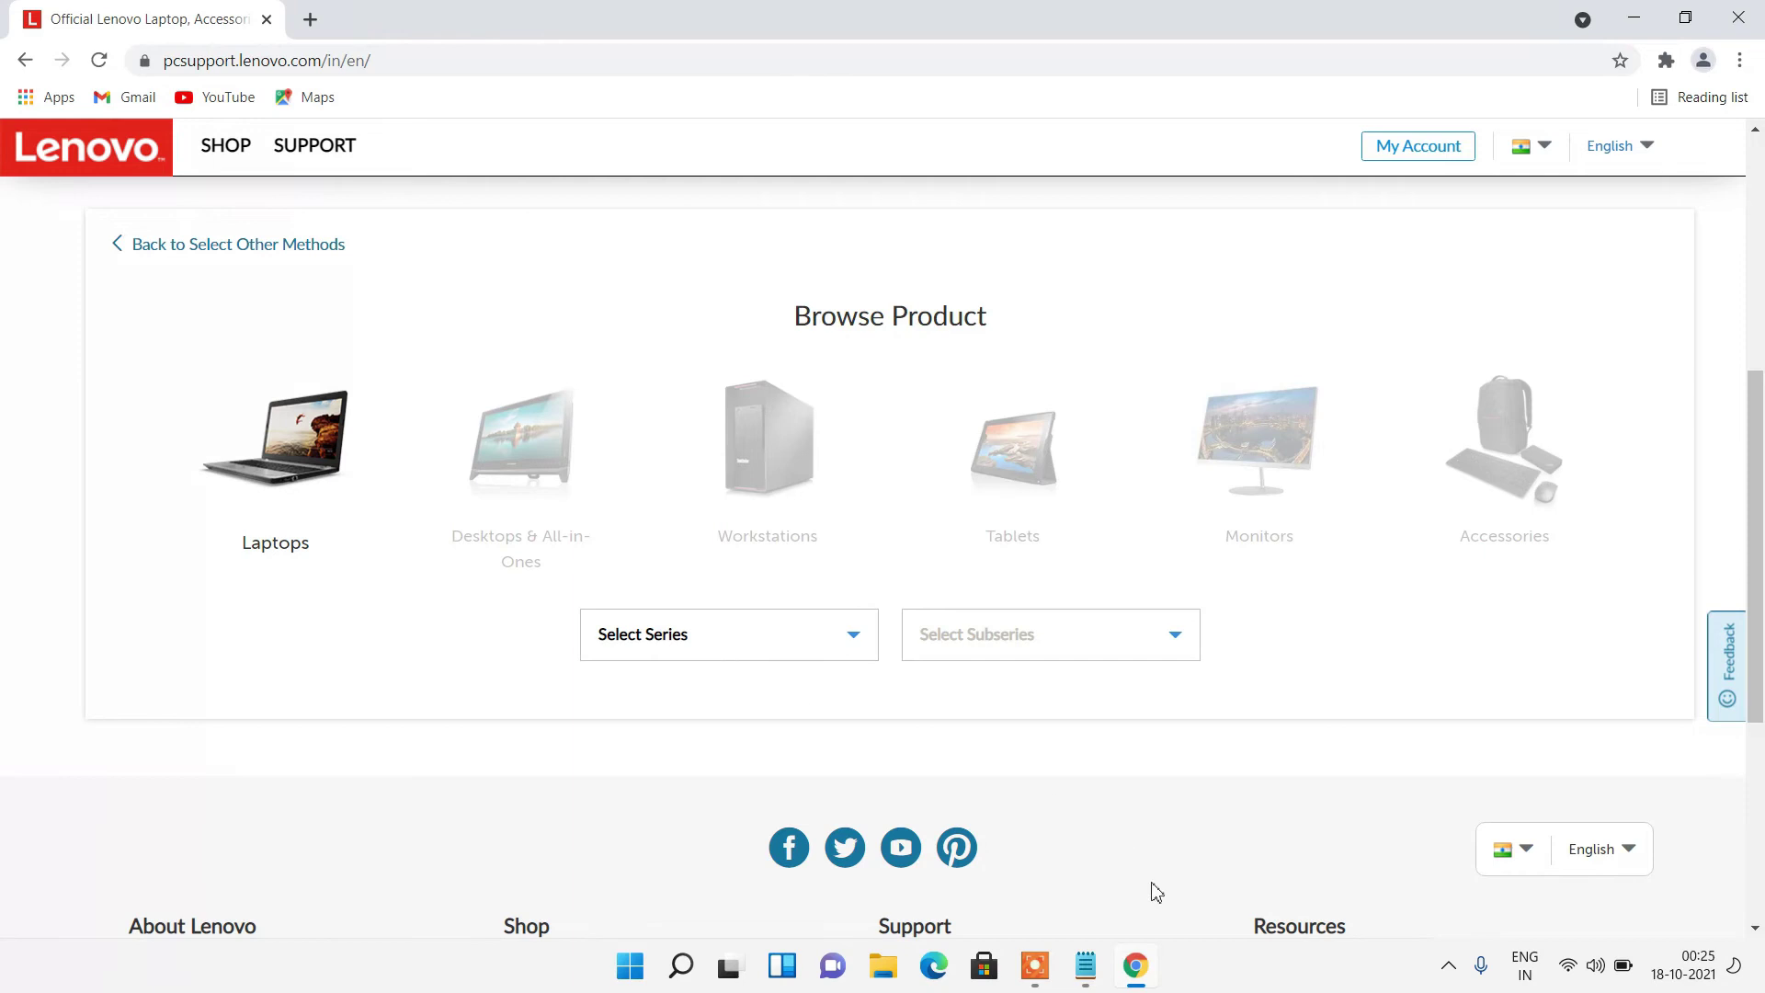
- Check the model name in the Notepad file, and select 3 Series Laptop (ideapad) as the laptop series
{"action": "left_click", "coordinate": [1085, 967]}
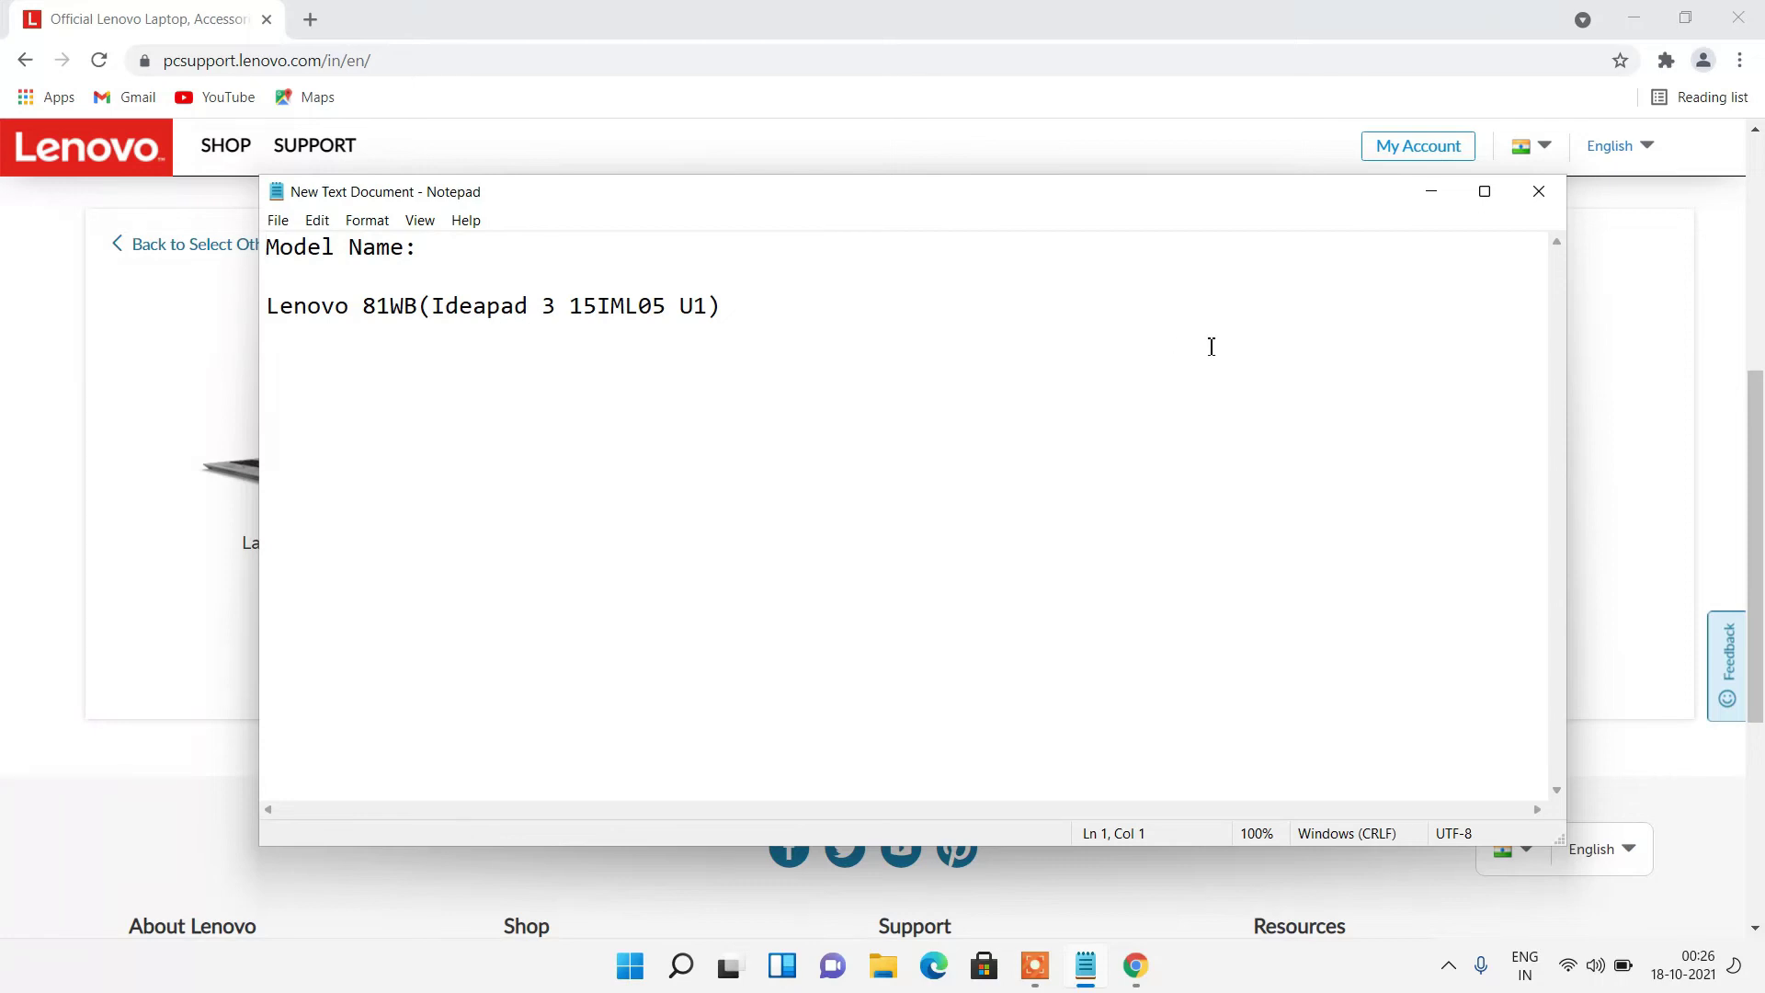
{"action": "left_click", "coordinate": [1432, 193]}
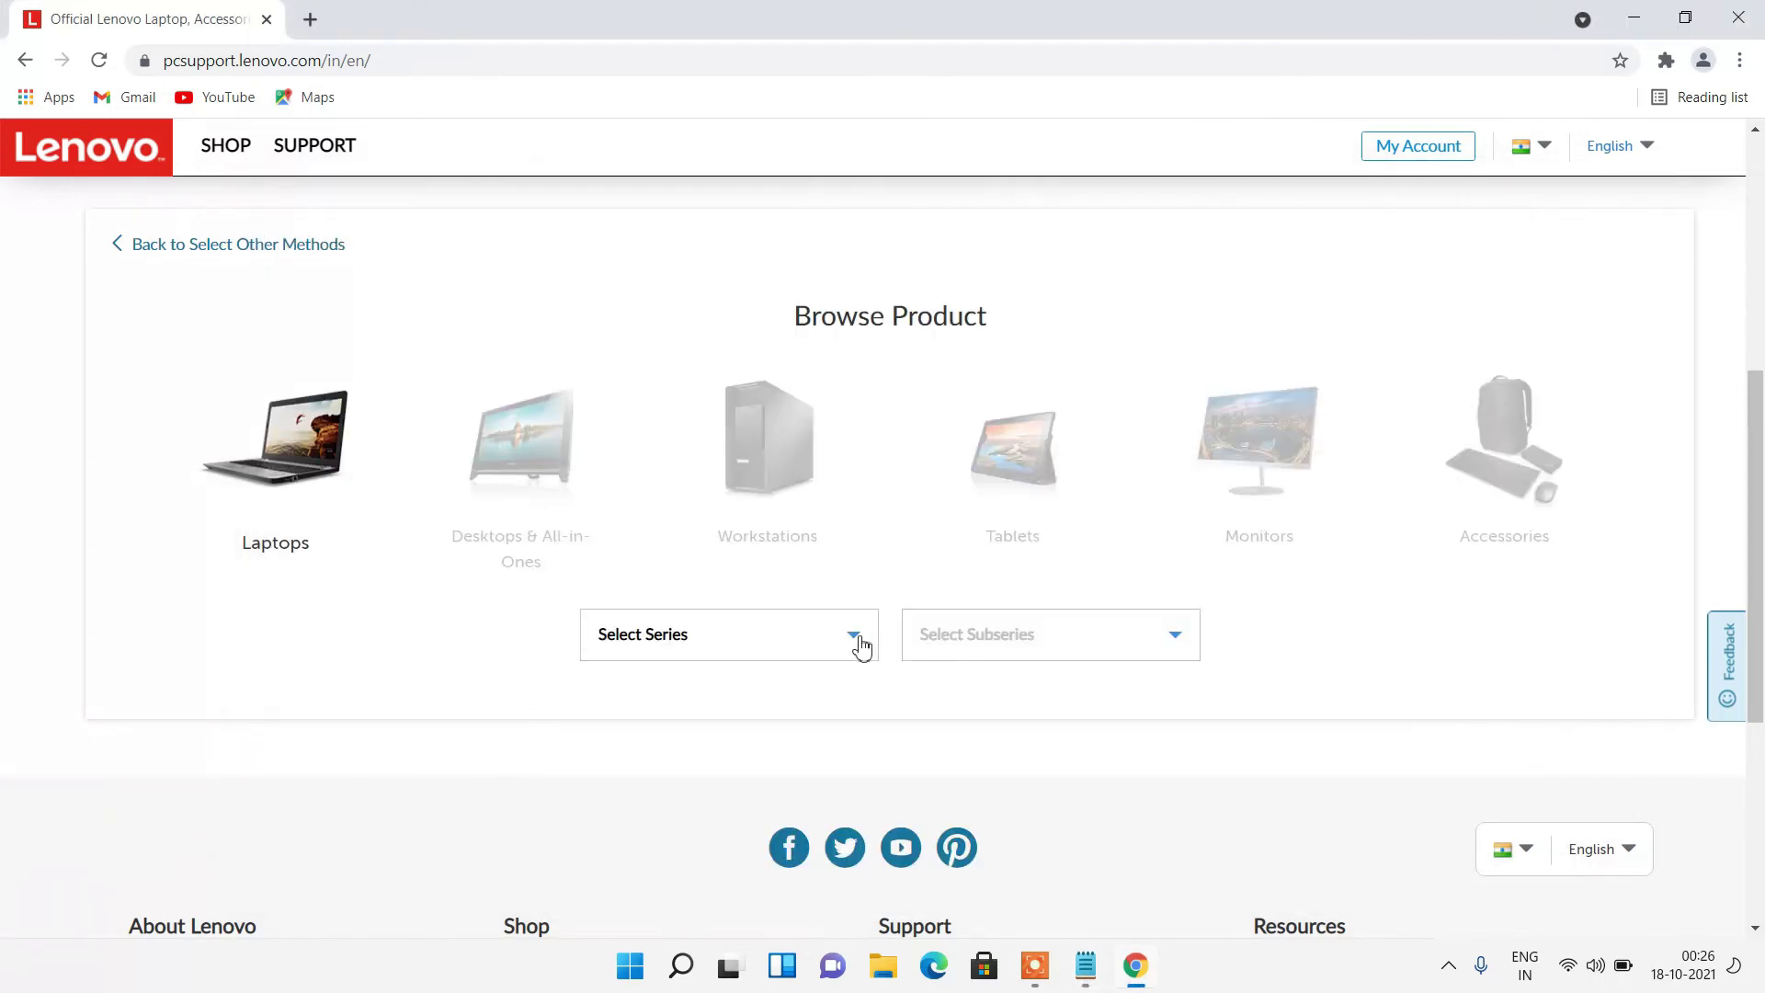
{"action": "left_click", "coordinate": [860, 647]}
{"action": "scroll", "coordinate": [714, 752], "scroll_direction": "down", "scroll_amount": 4}
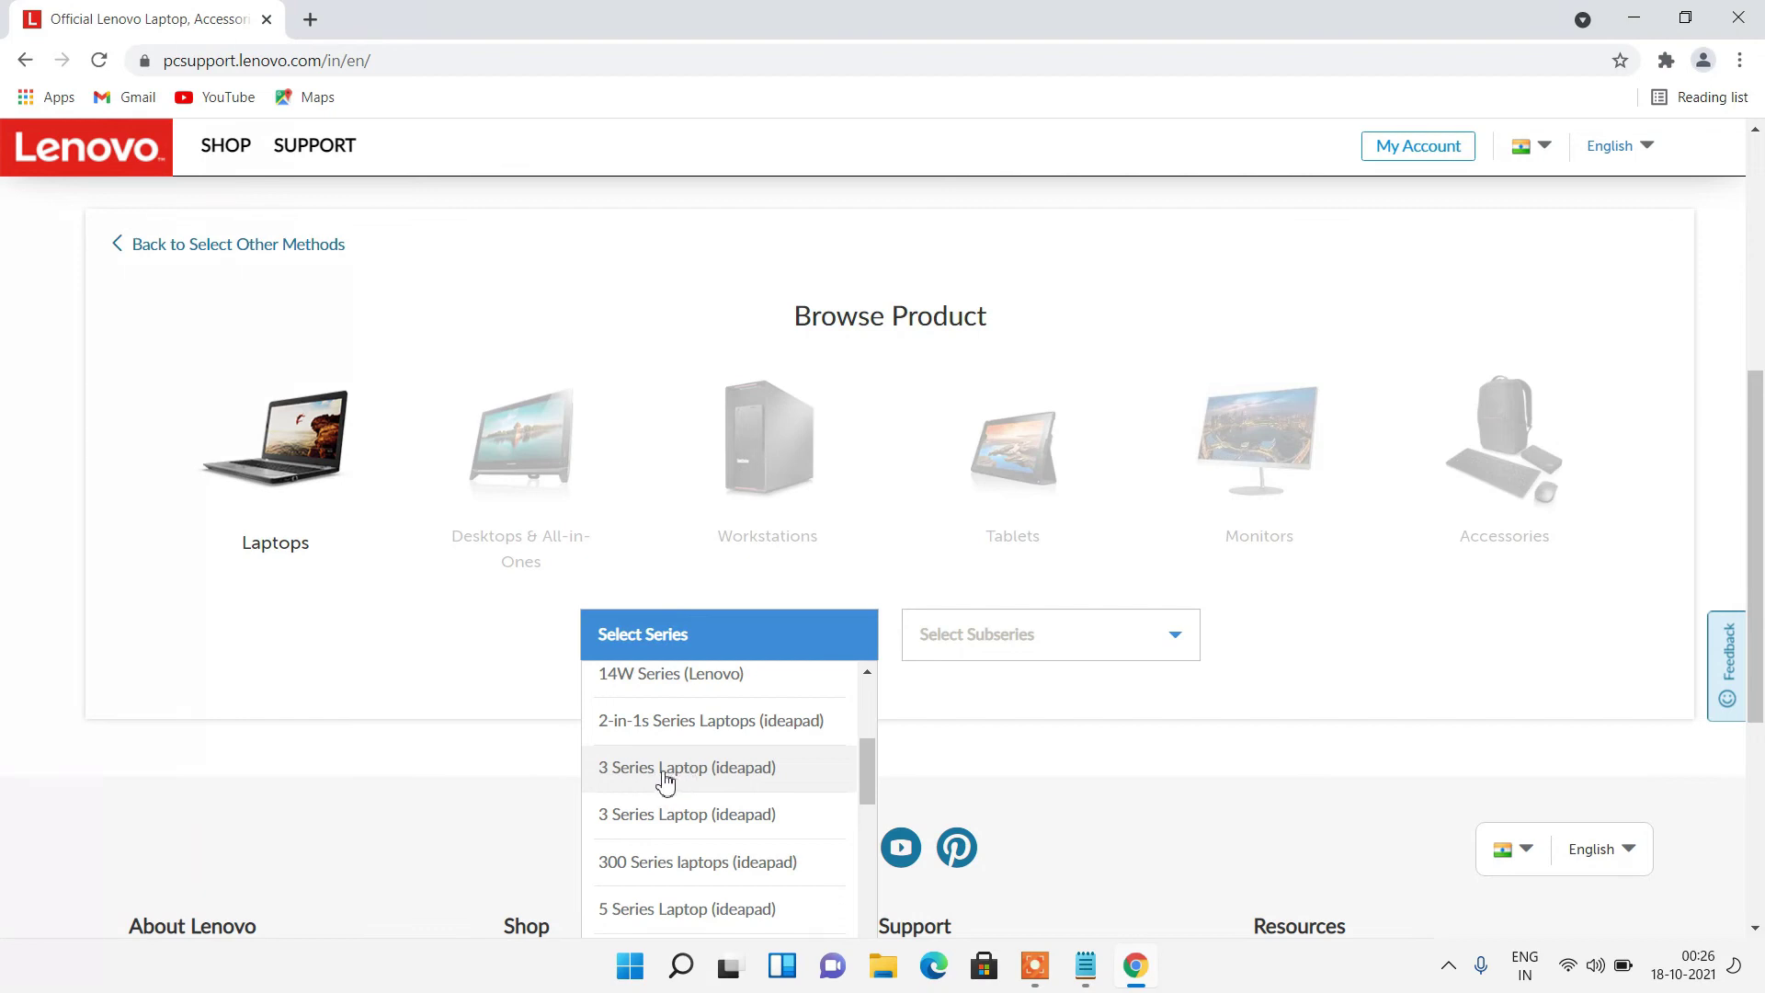
{"action": "left_click", "coordinate": [707, 781]}
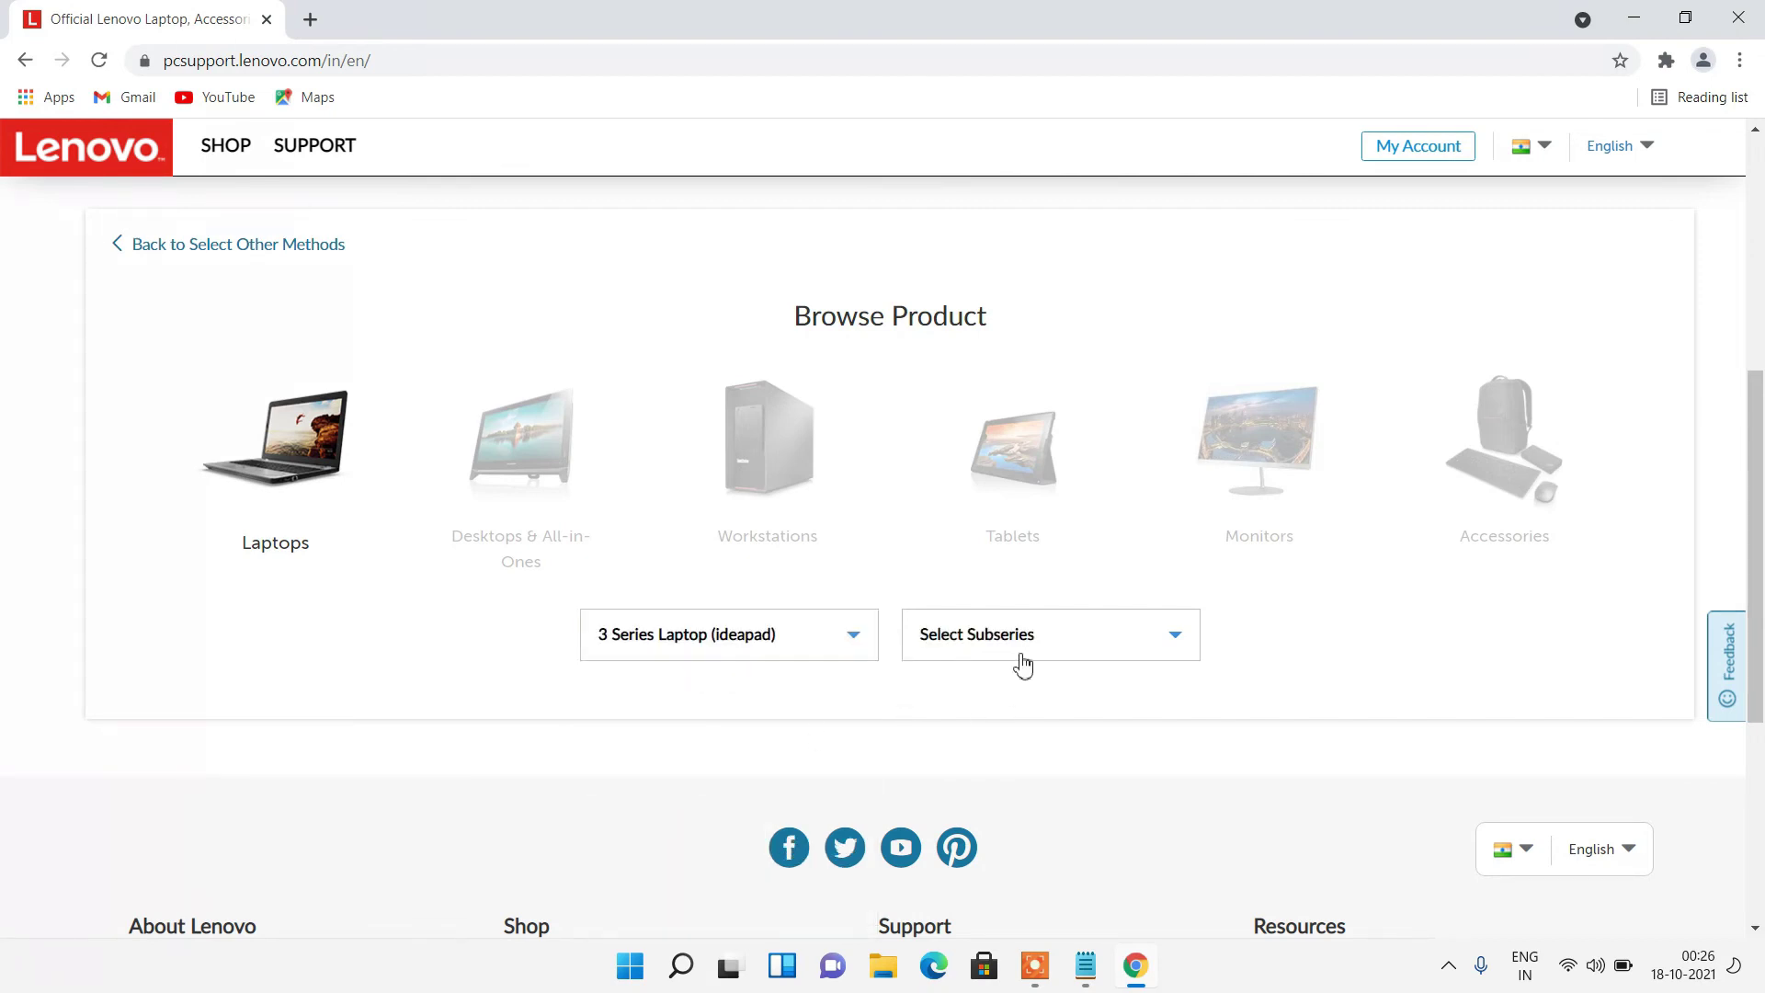
- Recheck the model name in Notepad, and select ideapad 3-15IML05 Laptop as the subseries to open its product page
{"action": "left_click", "coordinate": [1085, 965]}
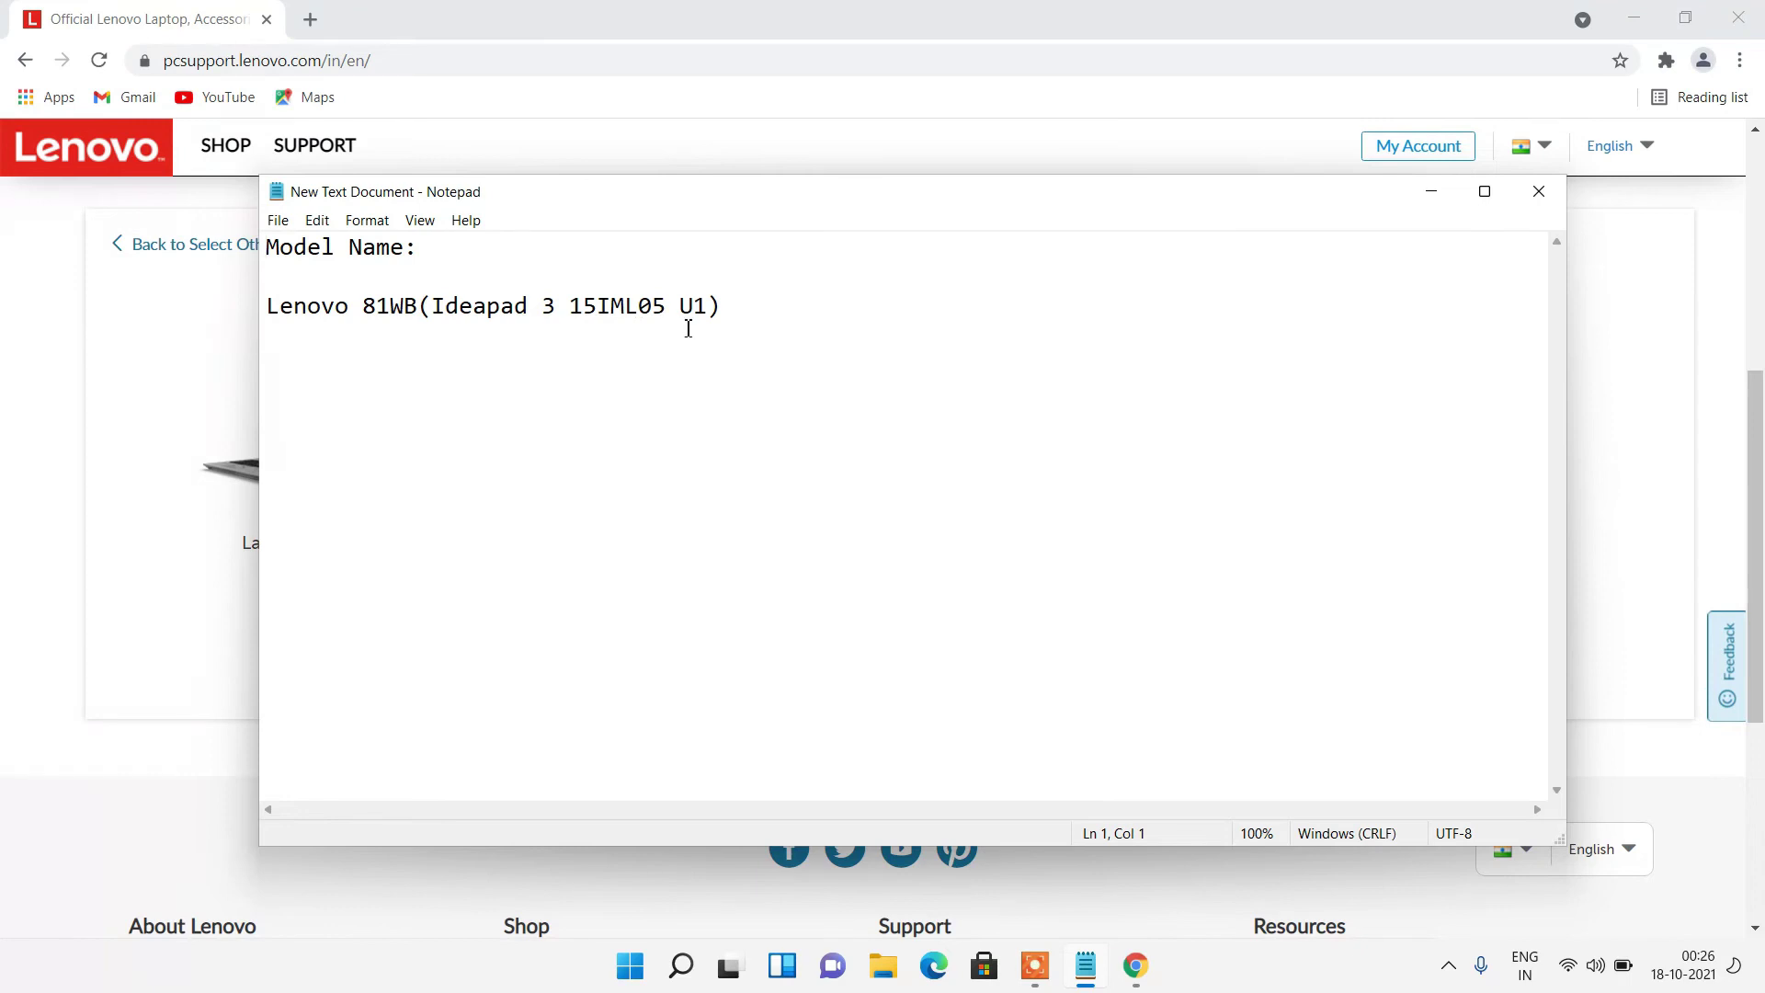
{"action": "left_click", "coordinate": [1431, 191]}
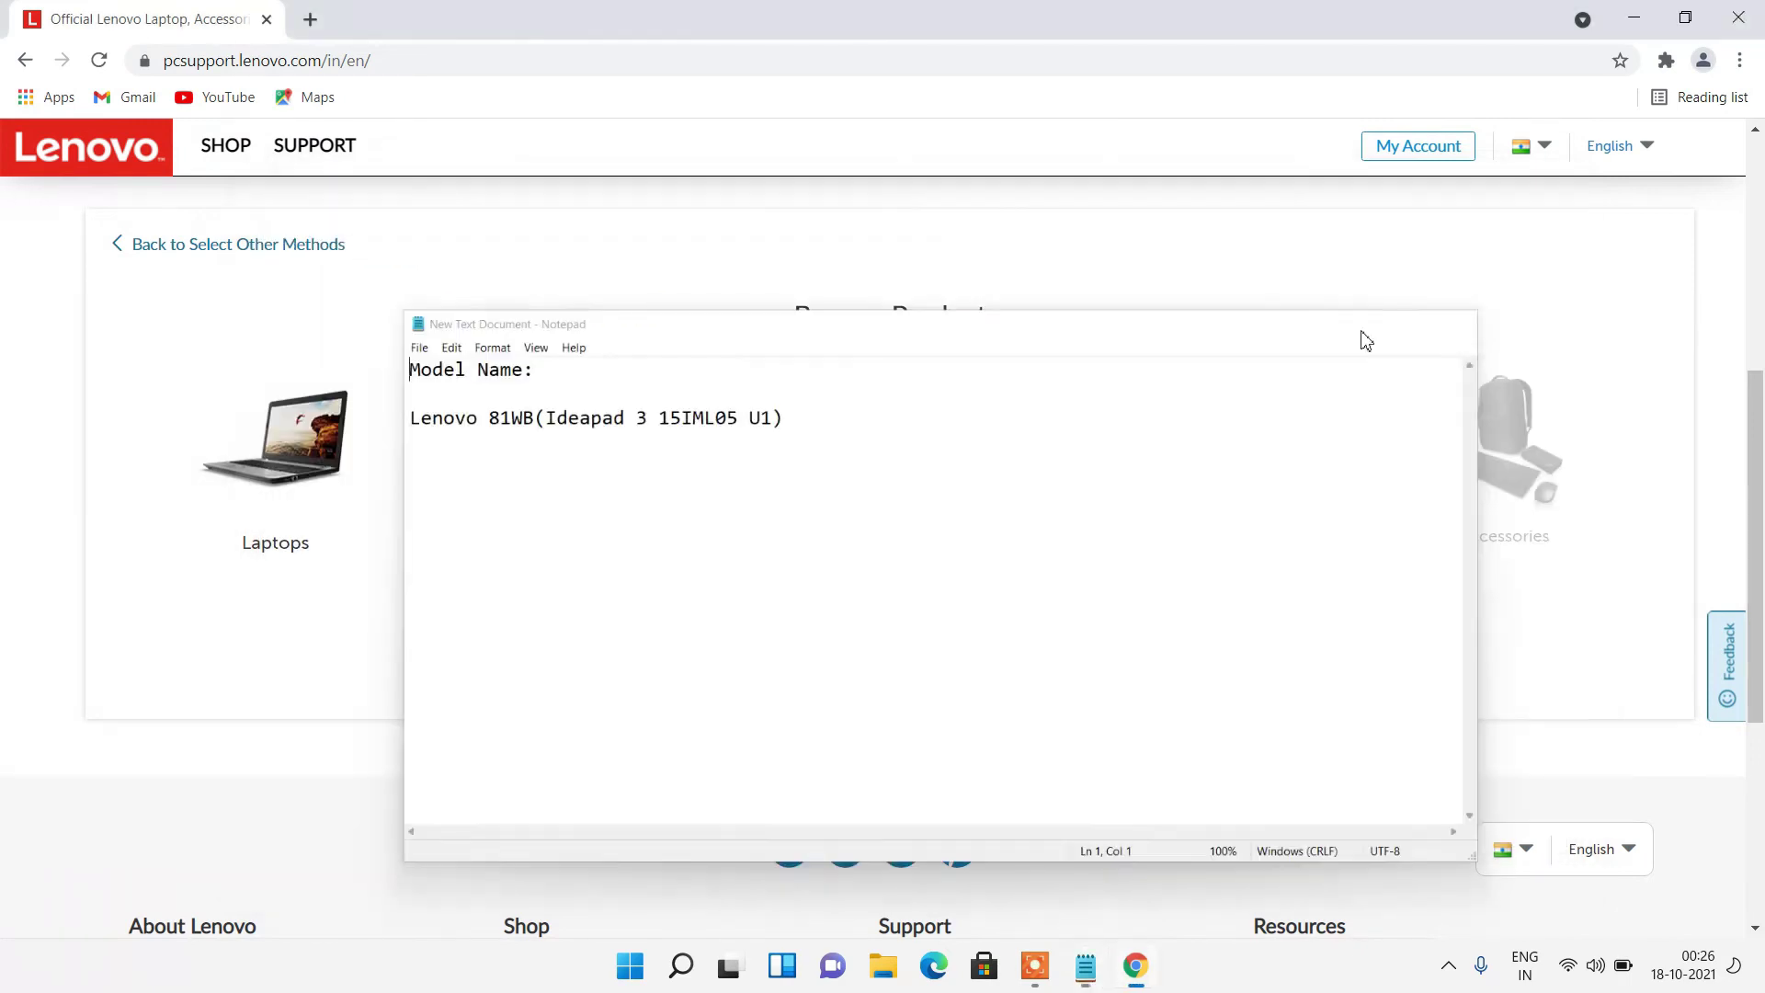
{"action": "left_click", "coordinate": [1163, 635]}
{"action": "scroll", "coordinate": [1049, 754], "scroll_direction": "down", "scroll_amount": 5}
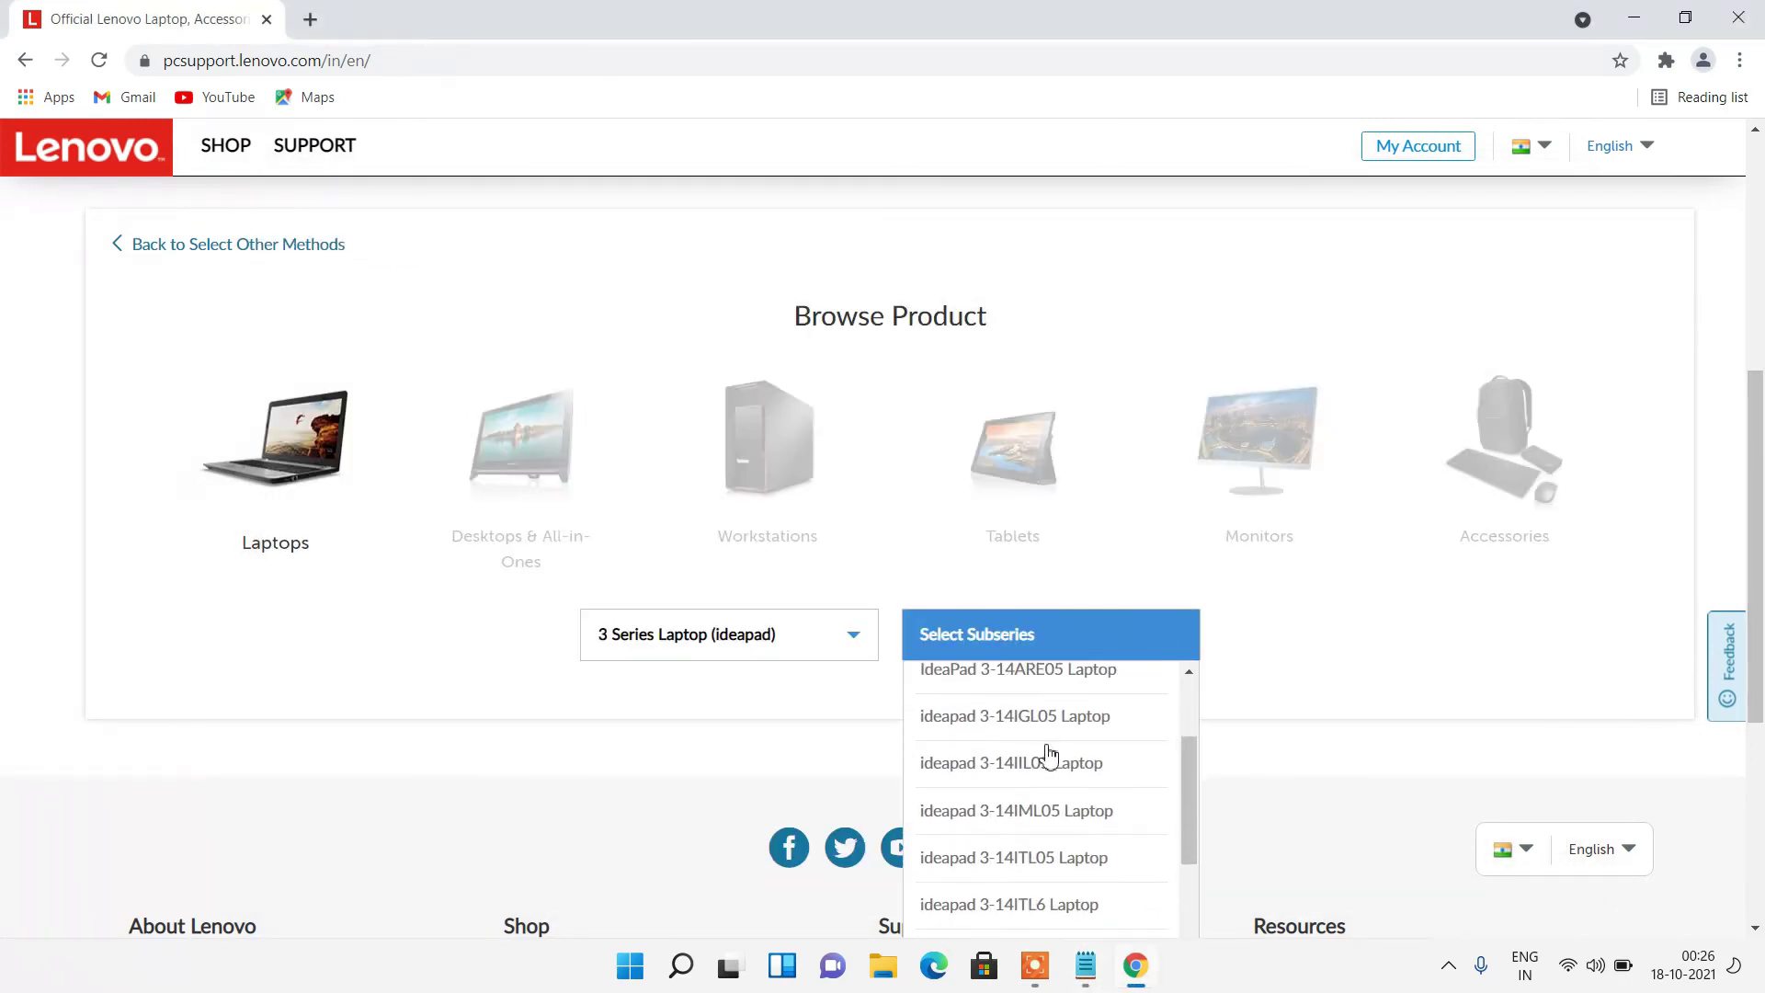
{"action": "scroll", "coordinate": [1049, 753], "scroll_direction": "down", "scroll_amount": 3}
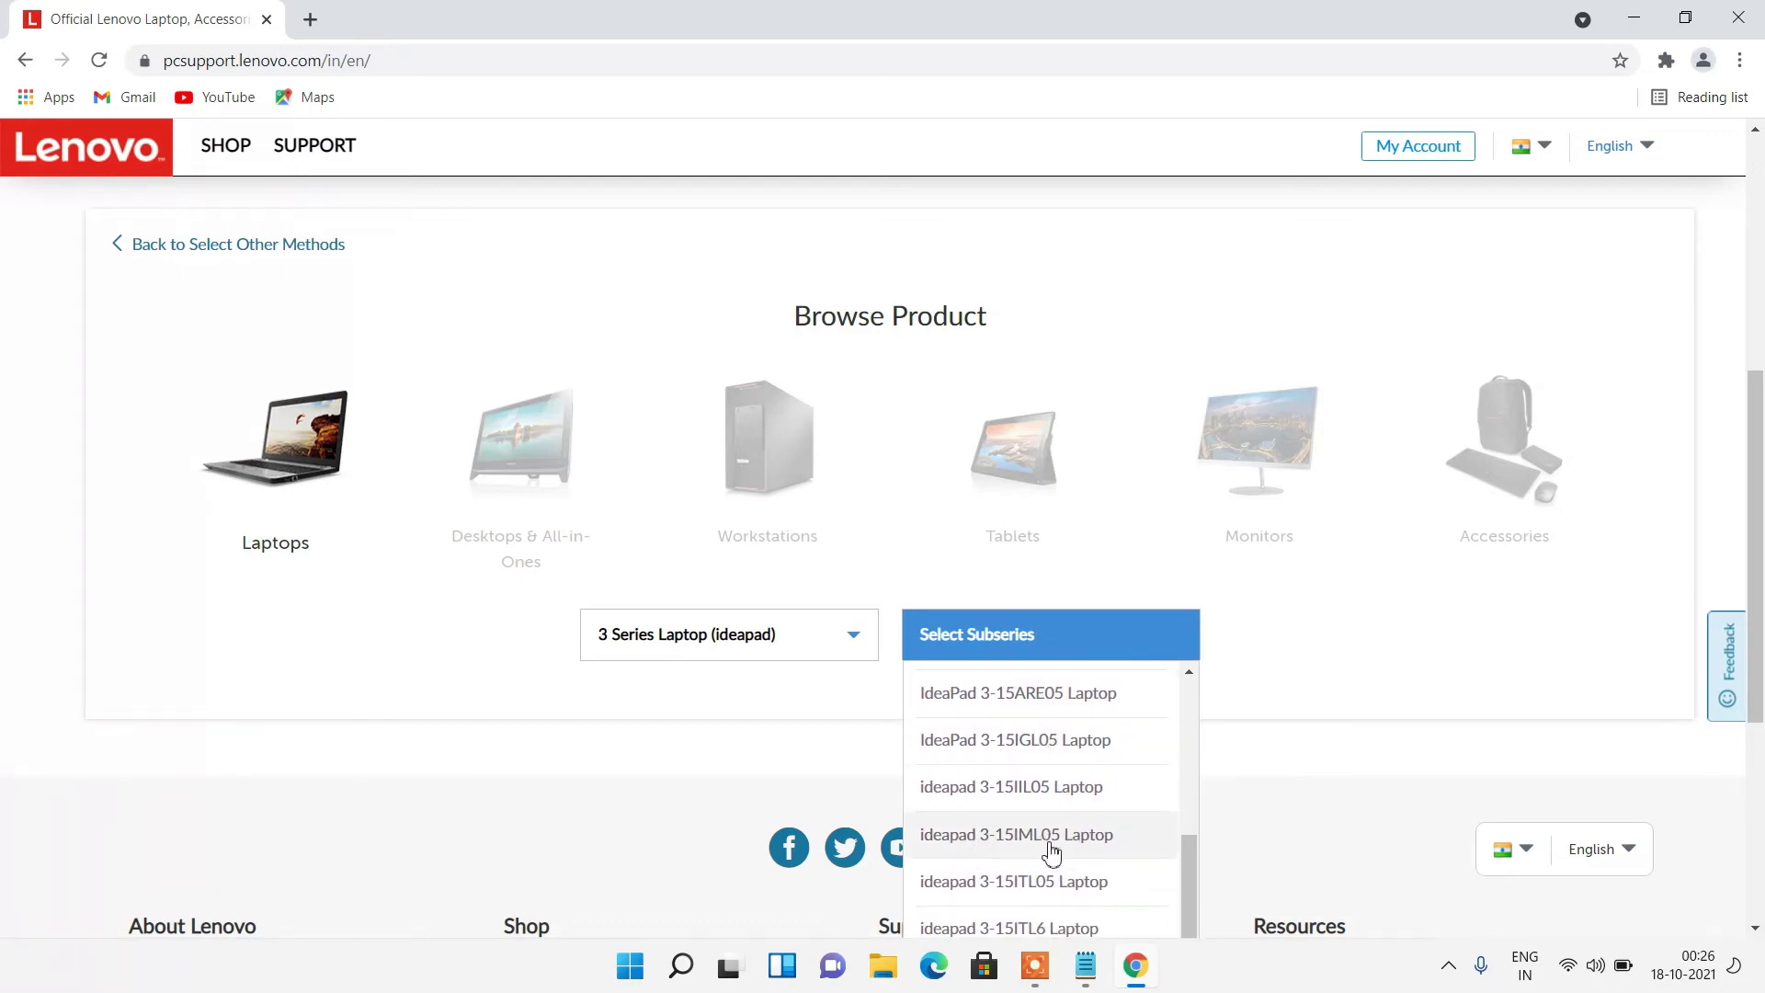
{"action": "left_click", "coordinate": [1104, 838]}
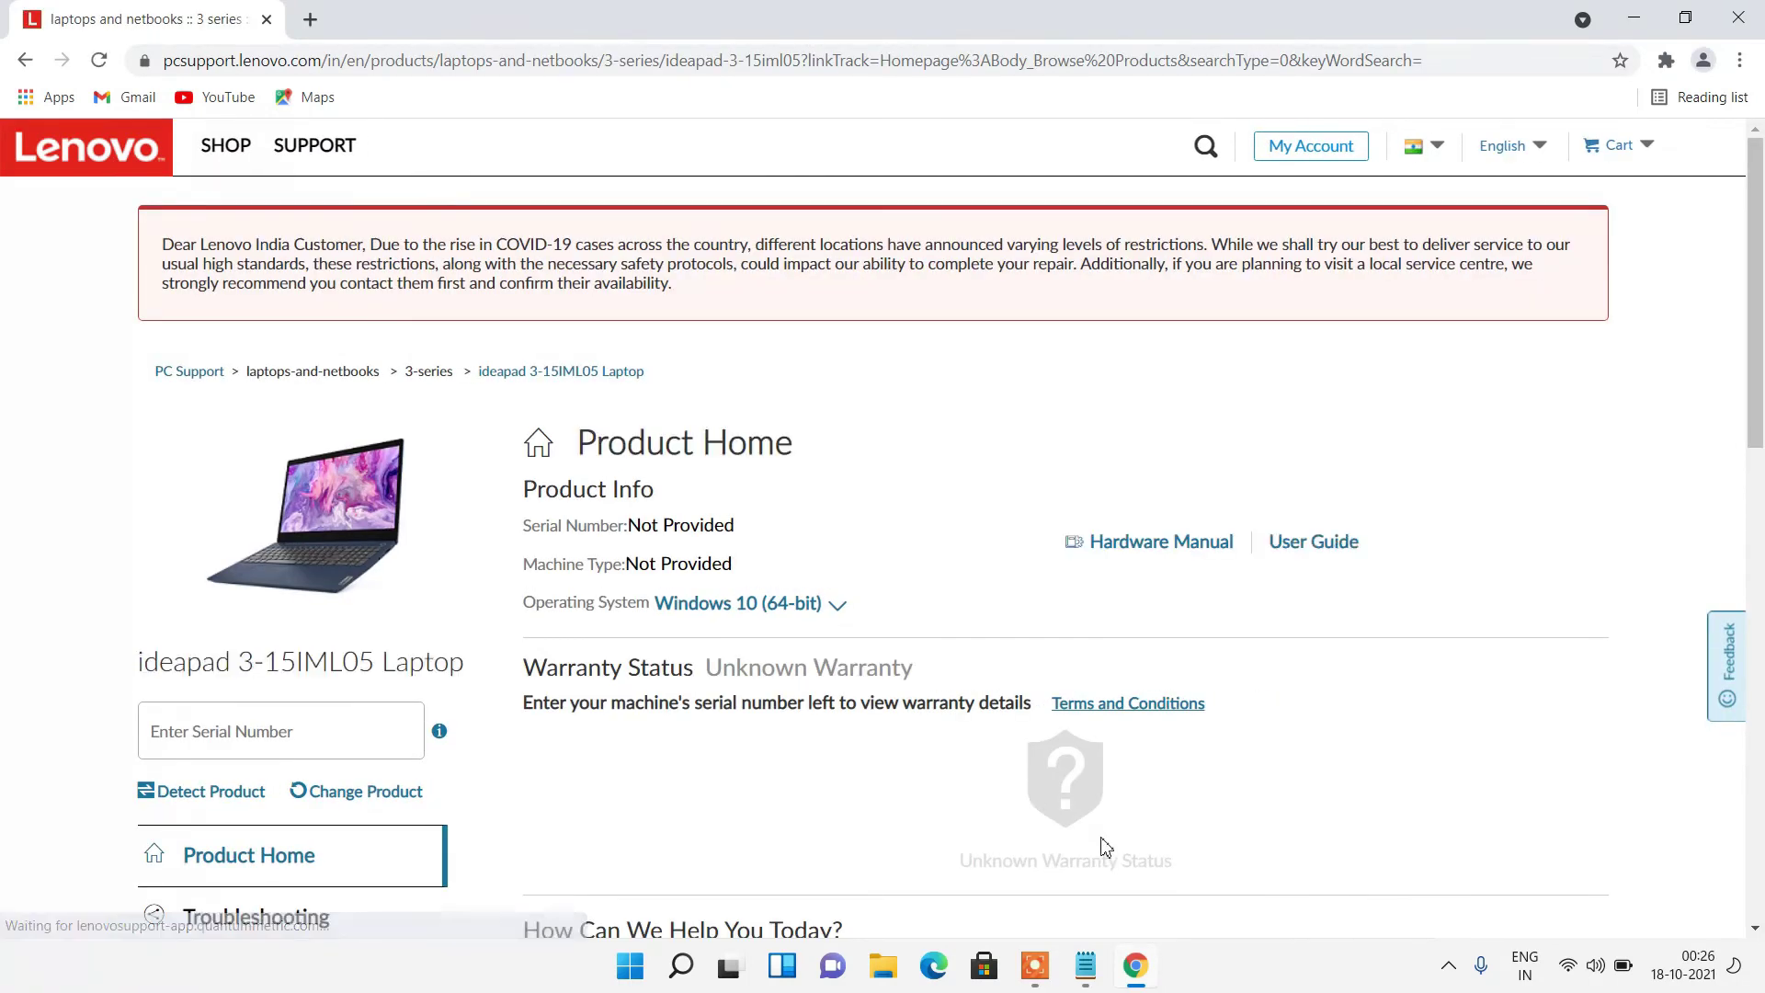
- Set the product's operating system to Windows 11 (64-bit)
{"action": "scroll", "coordinate": [965, 556], "scroll_direction": "down", "scroll_amount": 1}
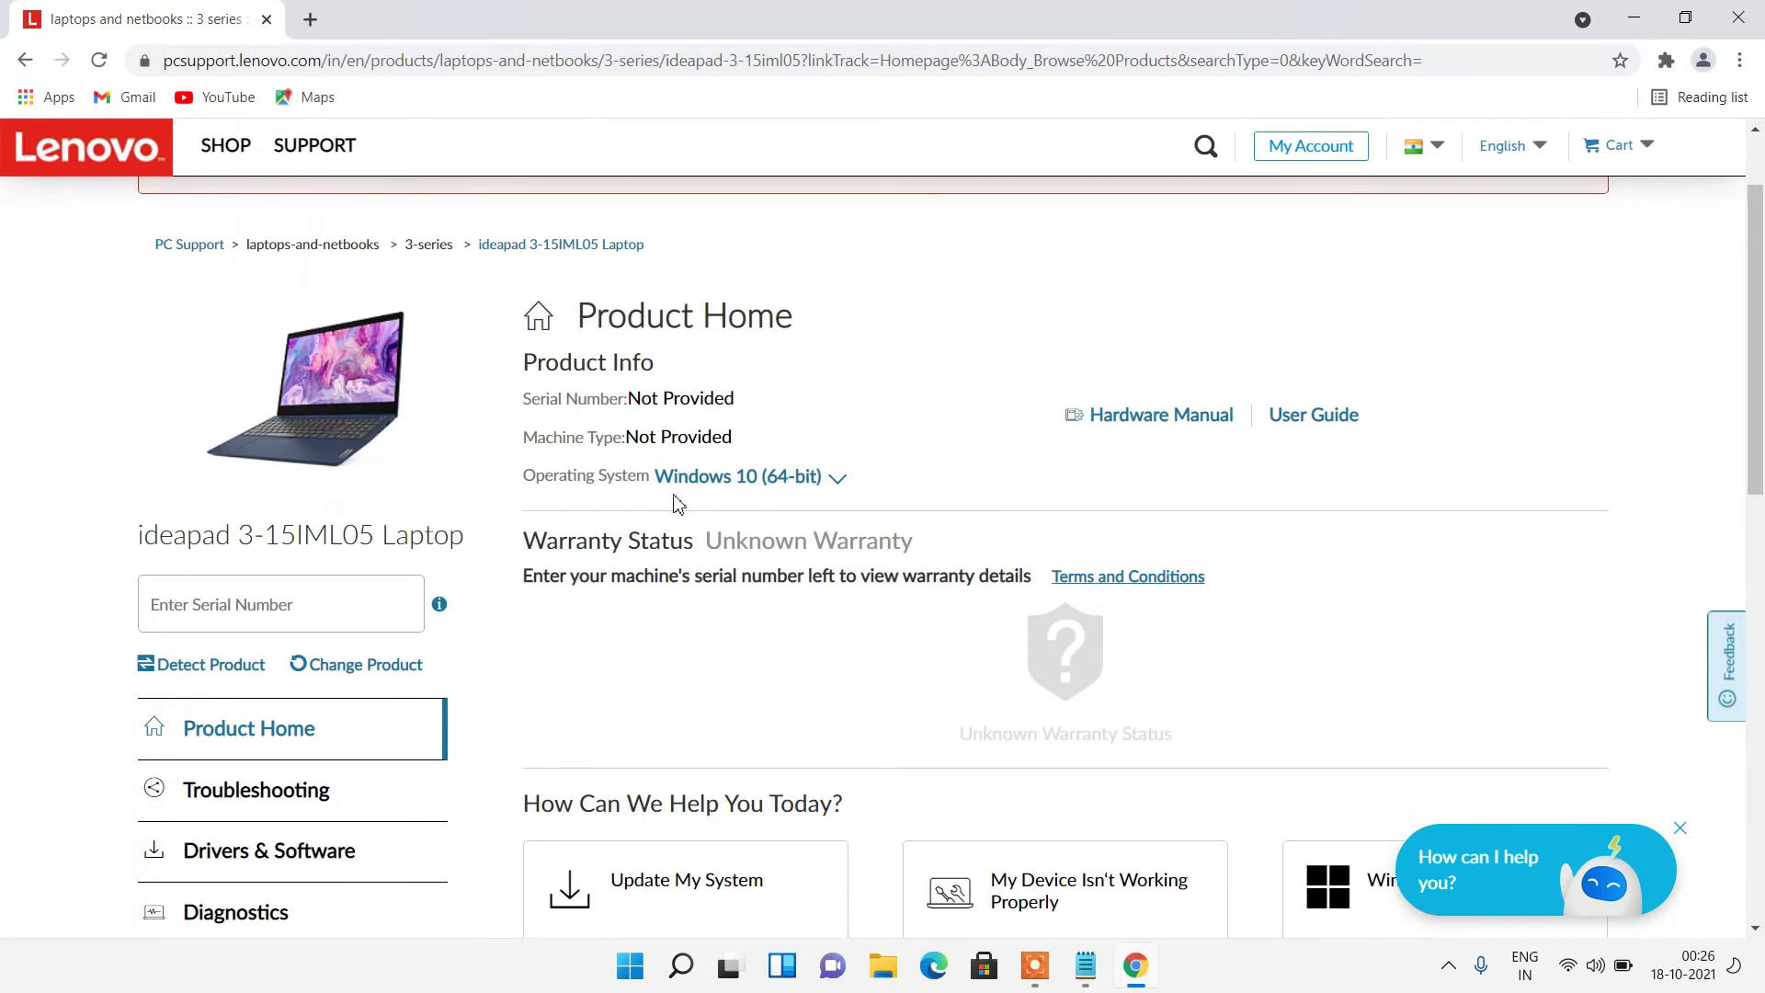
{"action": "left_click", "coordinate": [840, 485]}
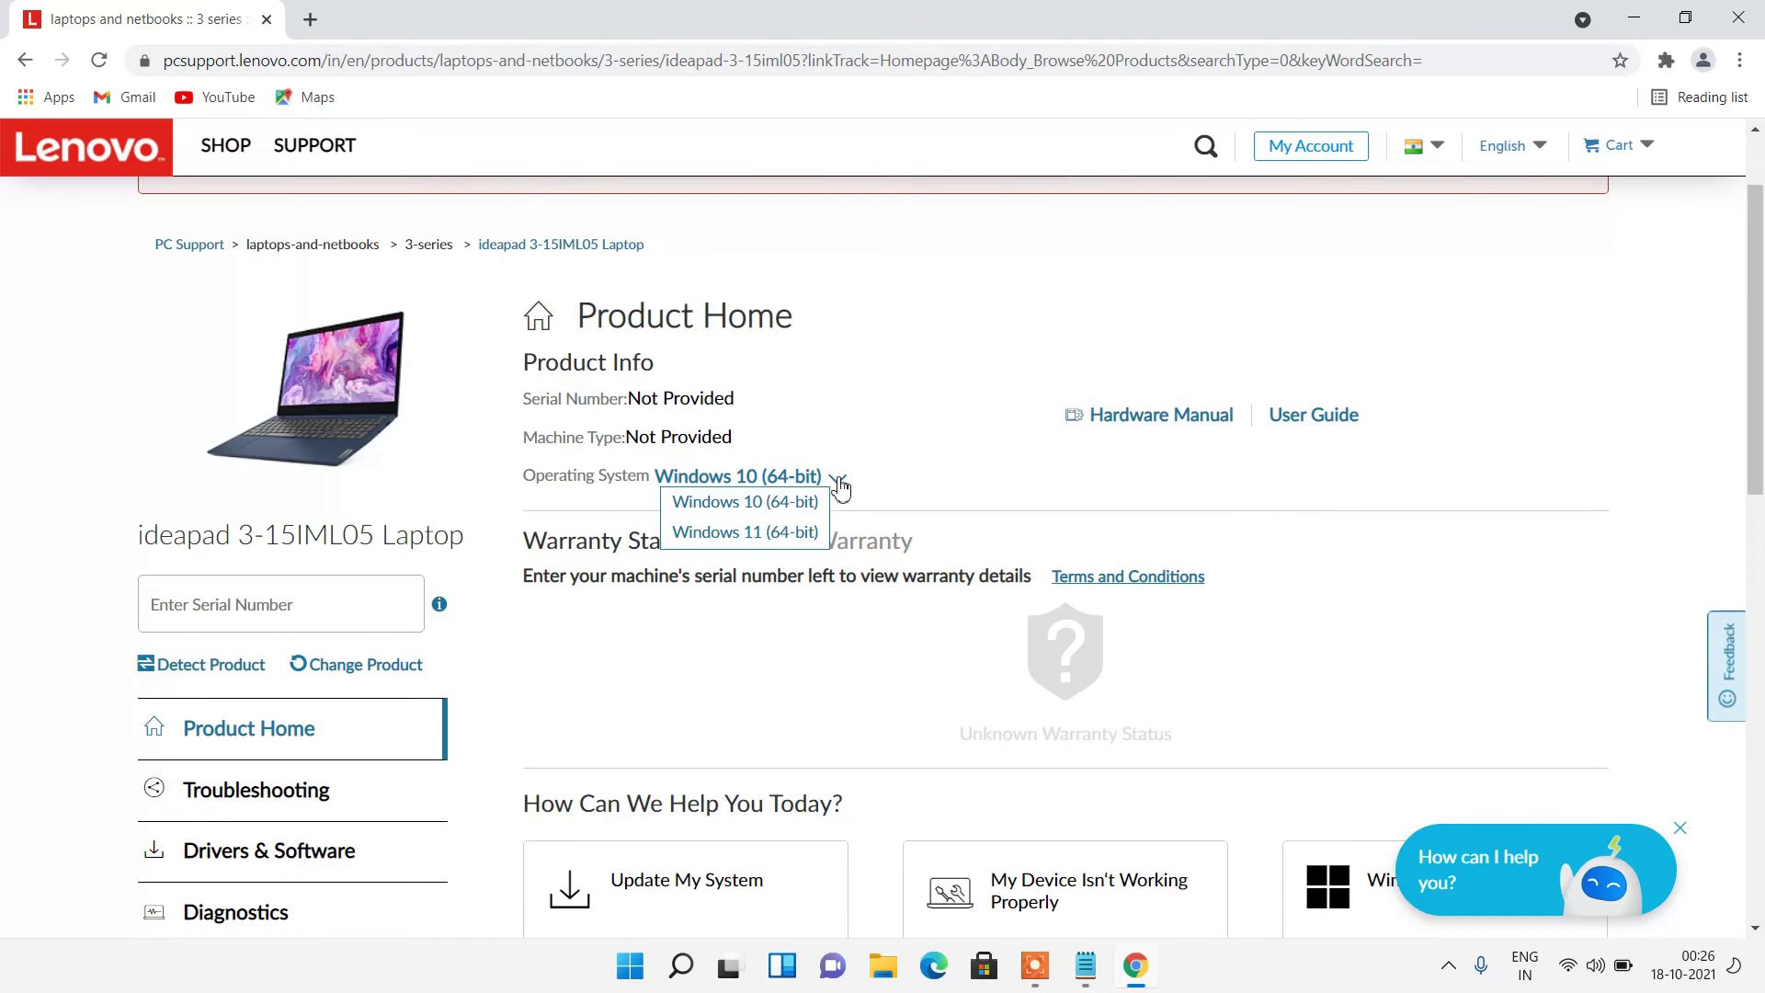
{"action": "left_click", "coordinate": [774, 534]}
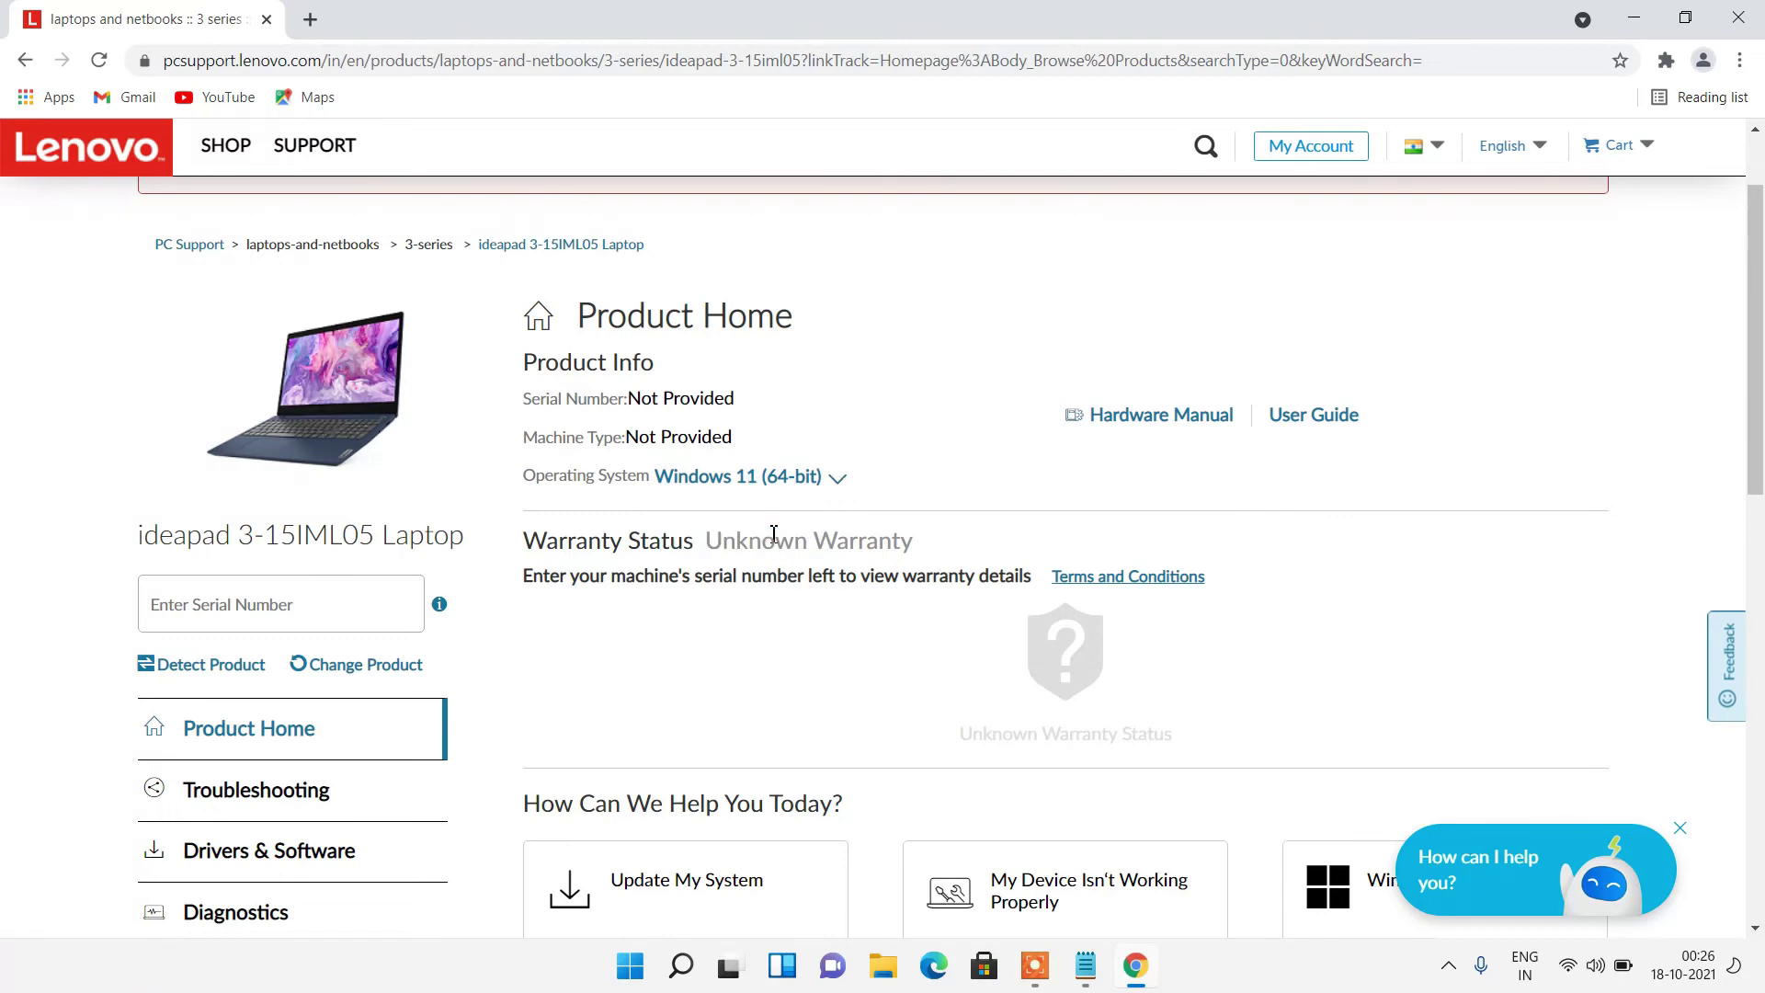
- Open the laptop's Drivers & Software manual update list and view the Bluetooth and Modem component
{"action": "scroll", "coordinate": [774, 535], "scroll_direction": "down", "scroll_amount": 3}
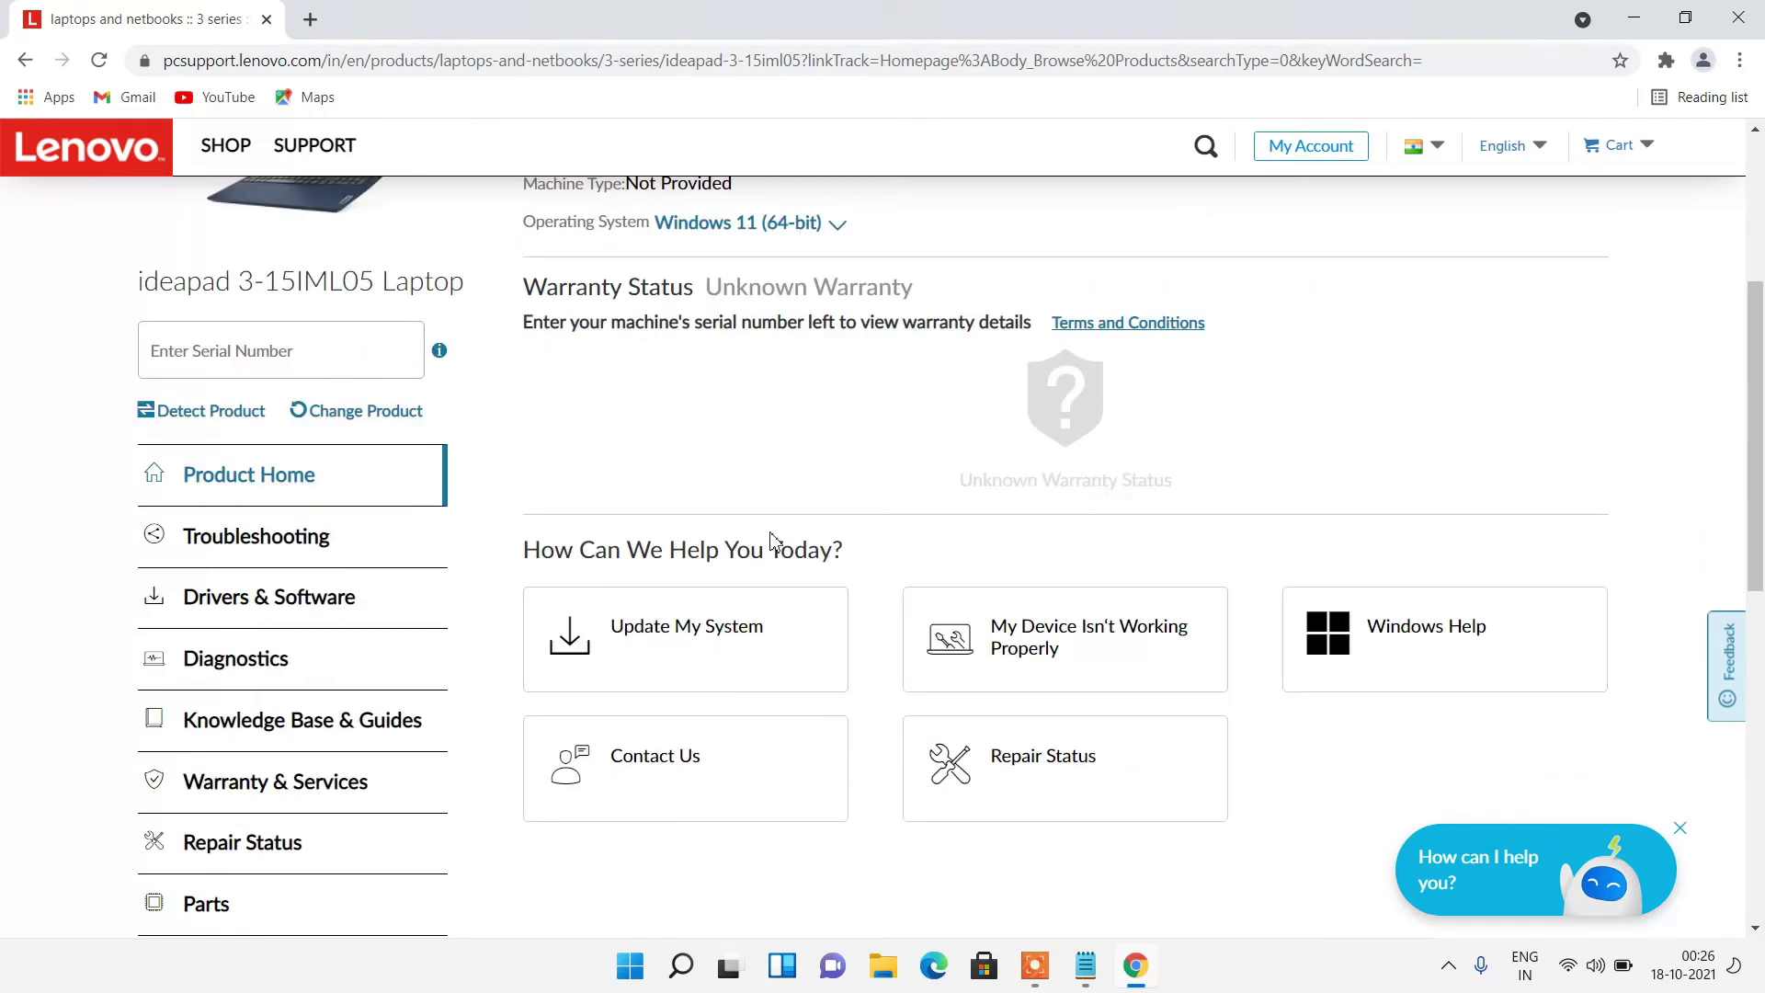
{"action": "left_click", "coordinate": [289, 610]}
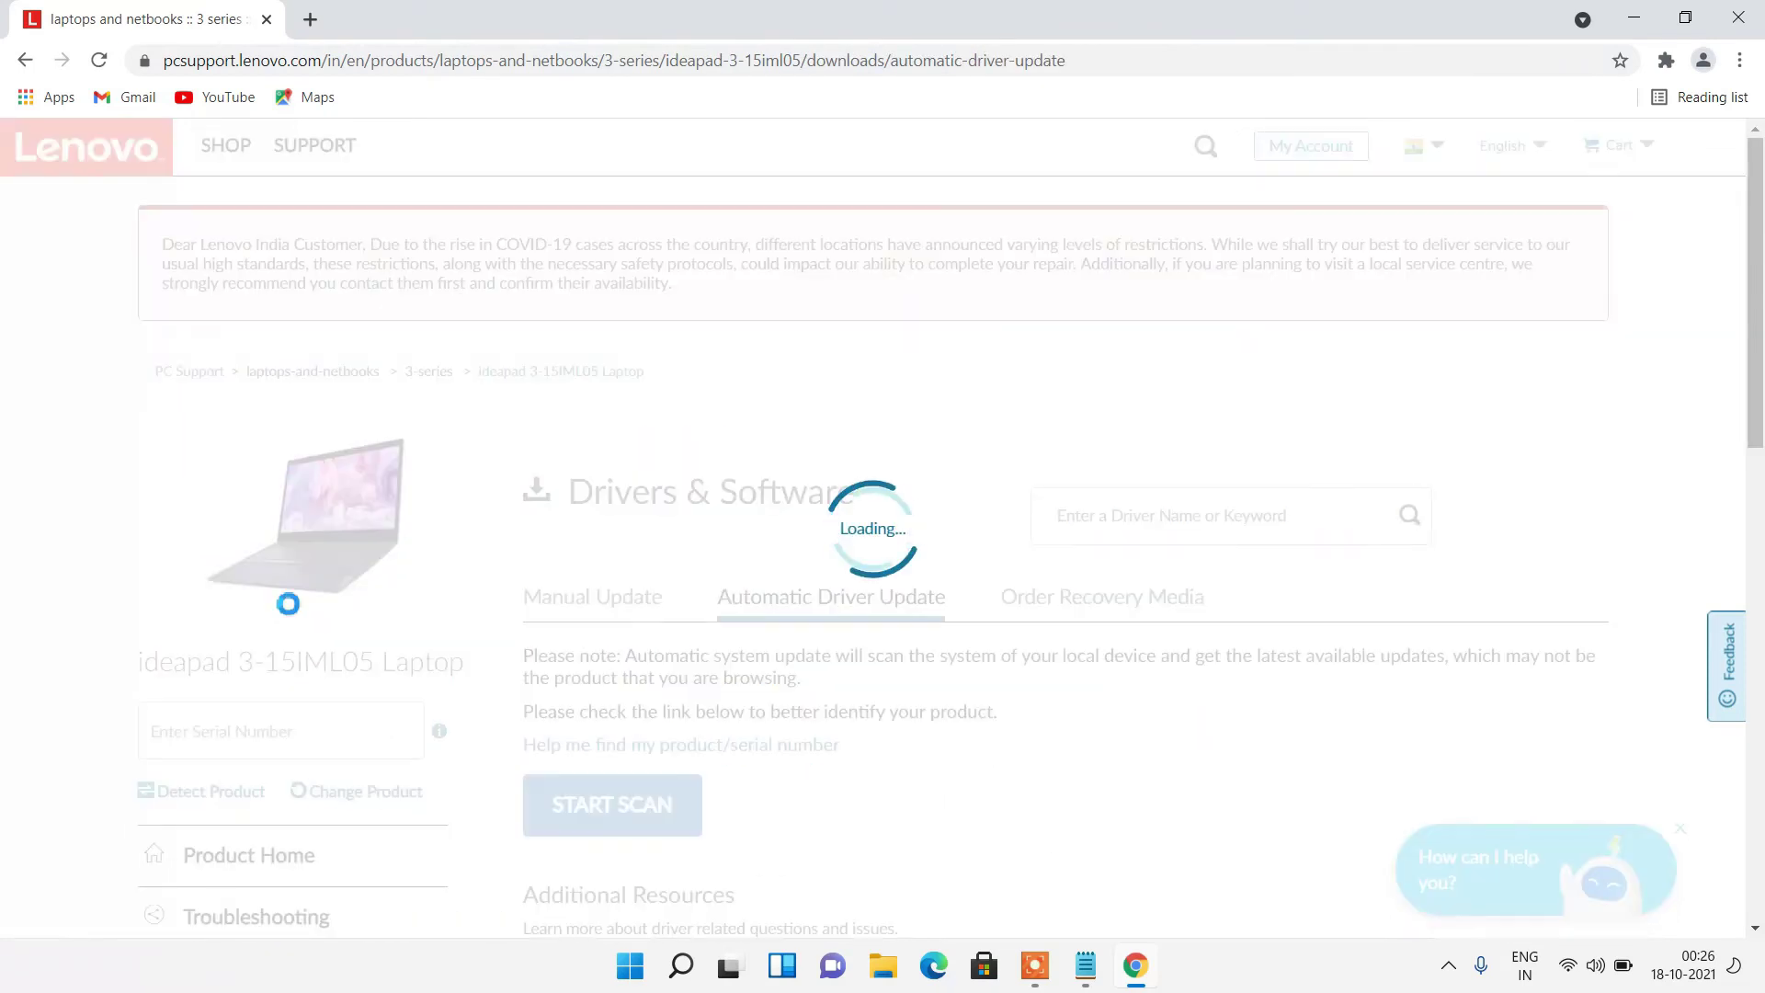
{"action": "scroll", "coordinate": [744, 488], "scroll_direction": "down", "scroll_amount": 1}
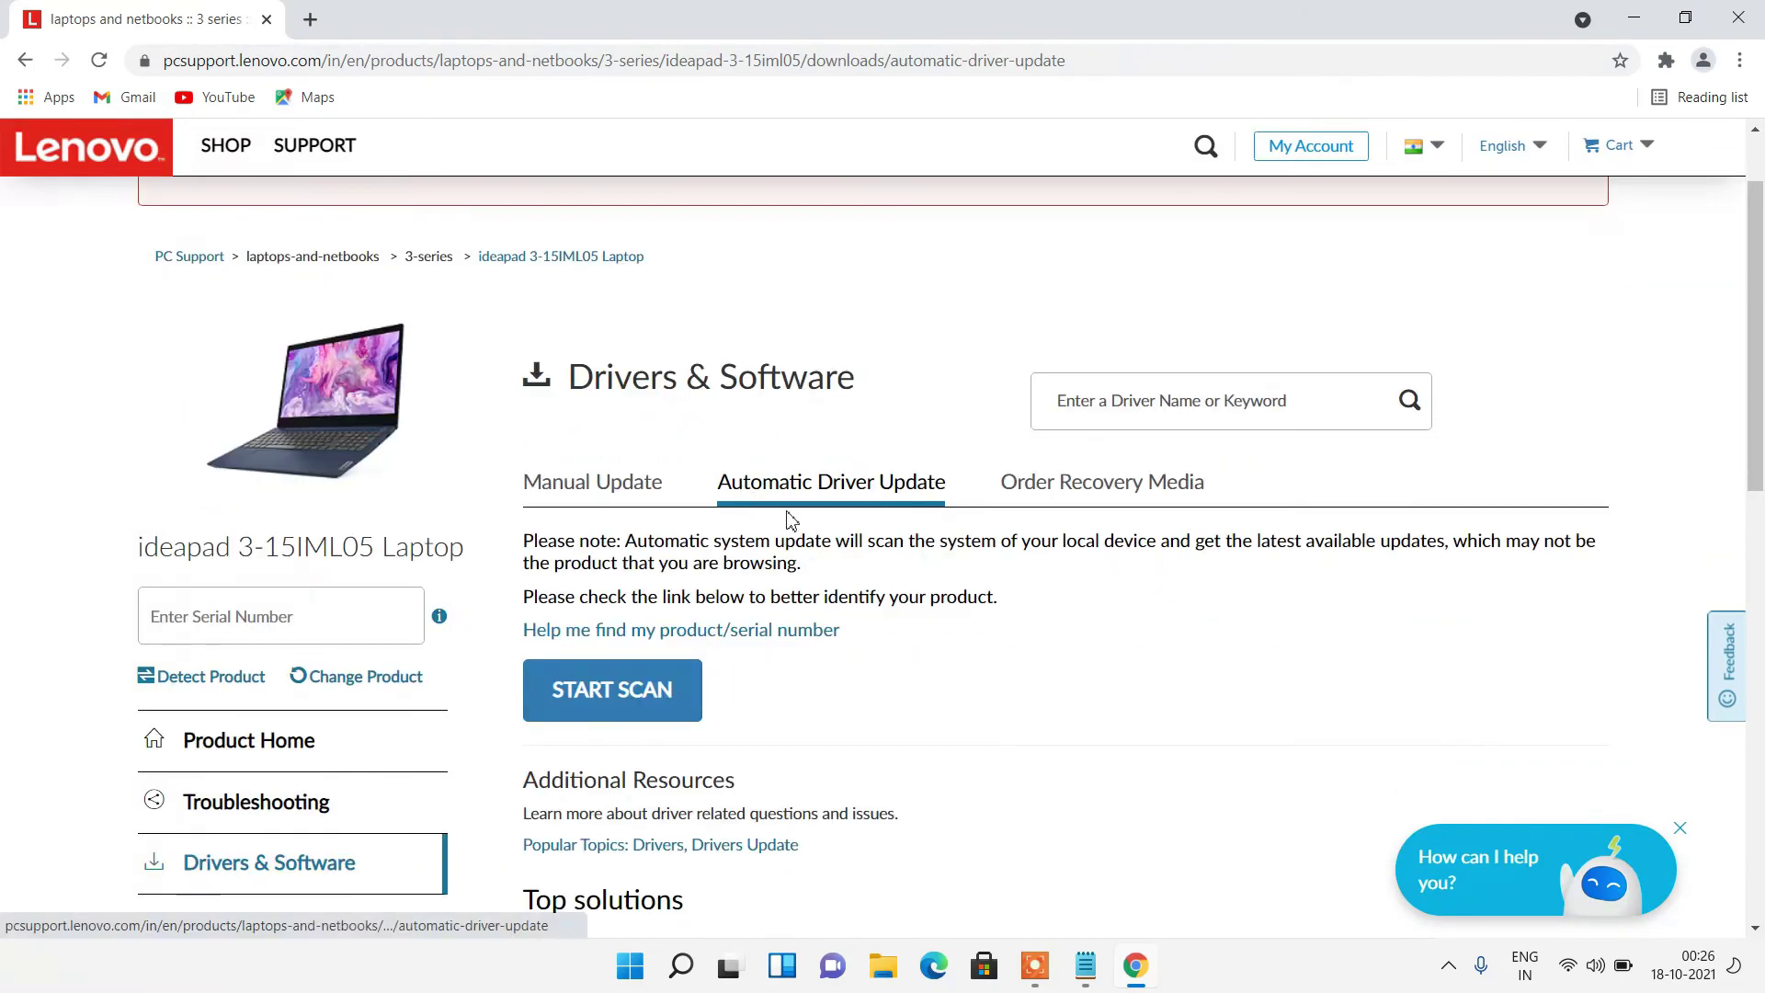
{"action": "left_click", "coordinate": [635, 483]}
{"action": "scroll", "coordinate": [634, 486], "scroll_direction": "down", "scroll_amount": 5}
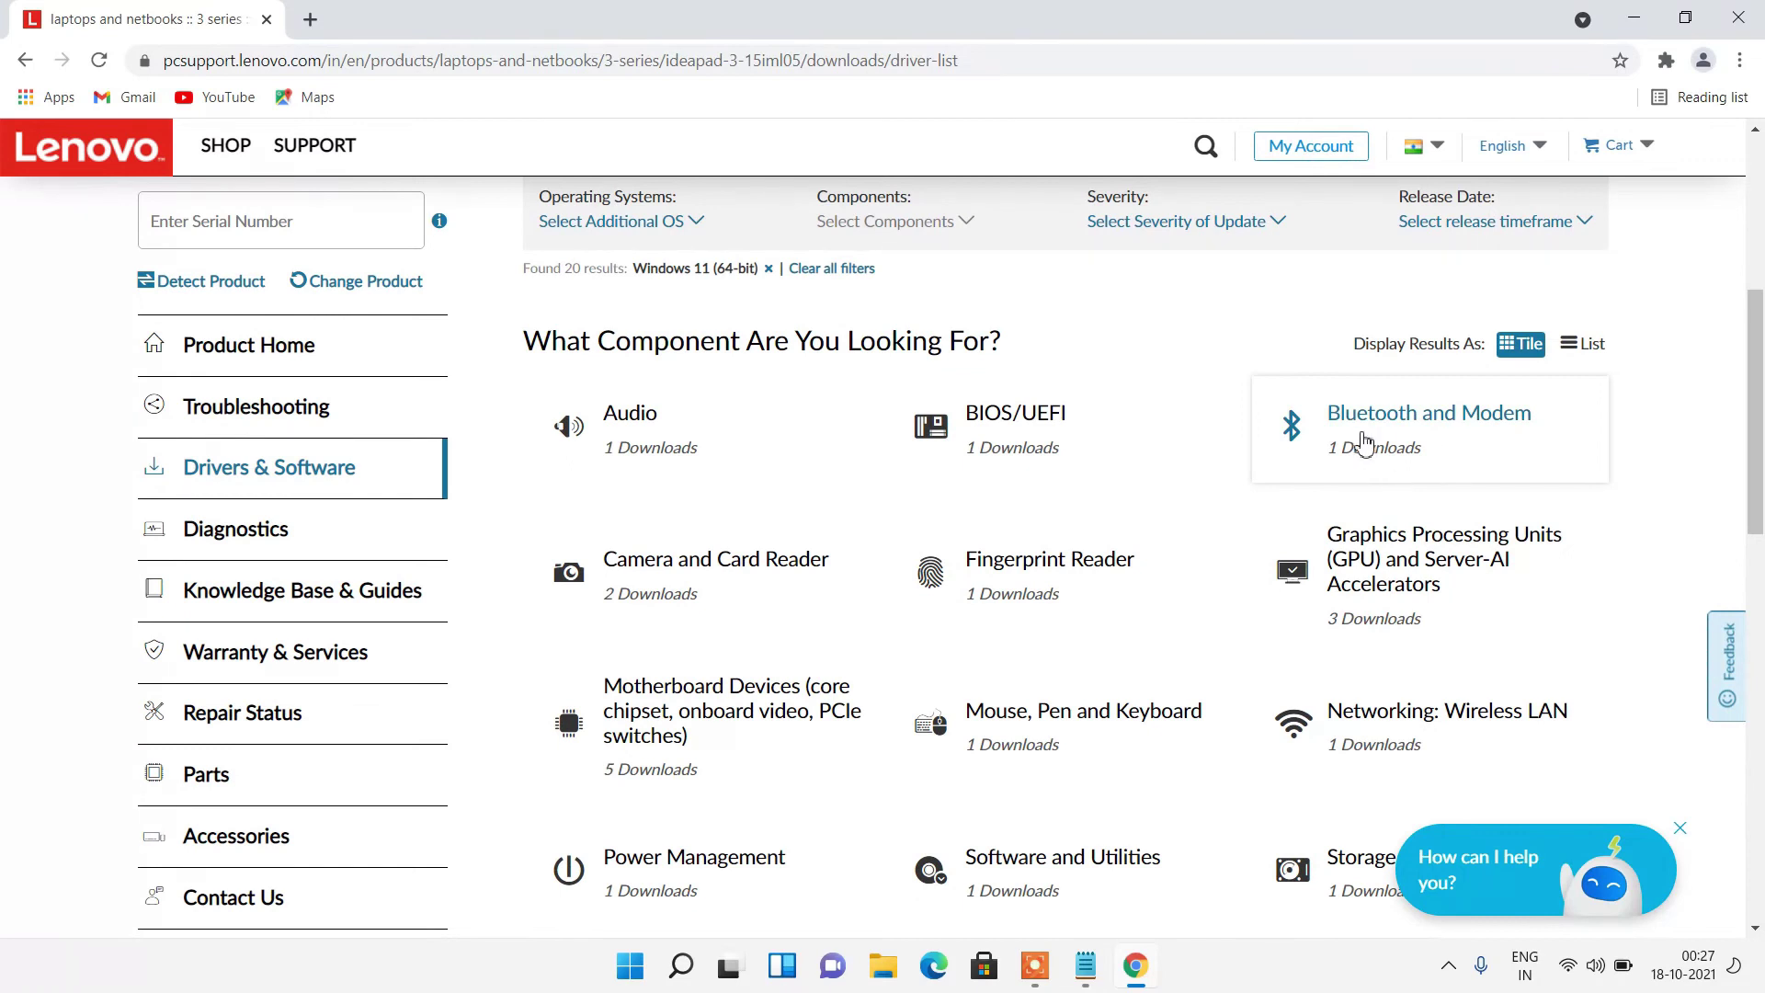
{"action": "left_click", "coordinate": [1425, 432]}
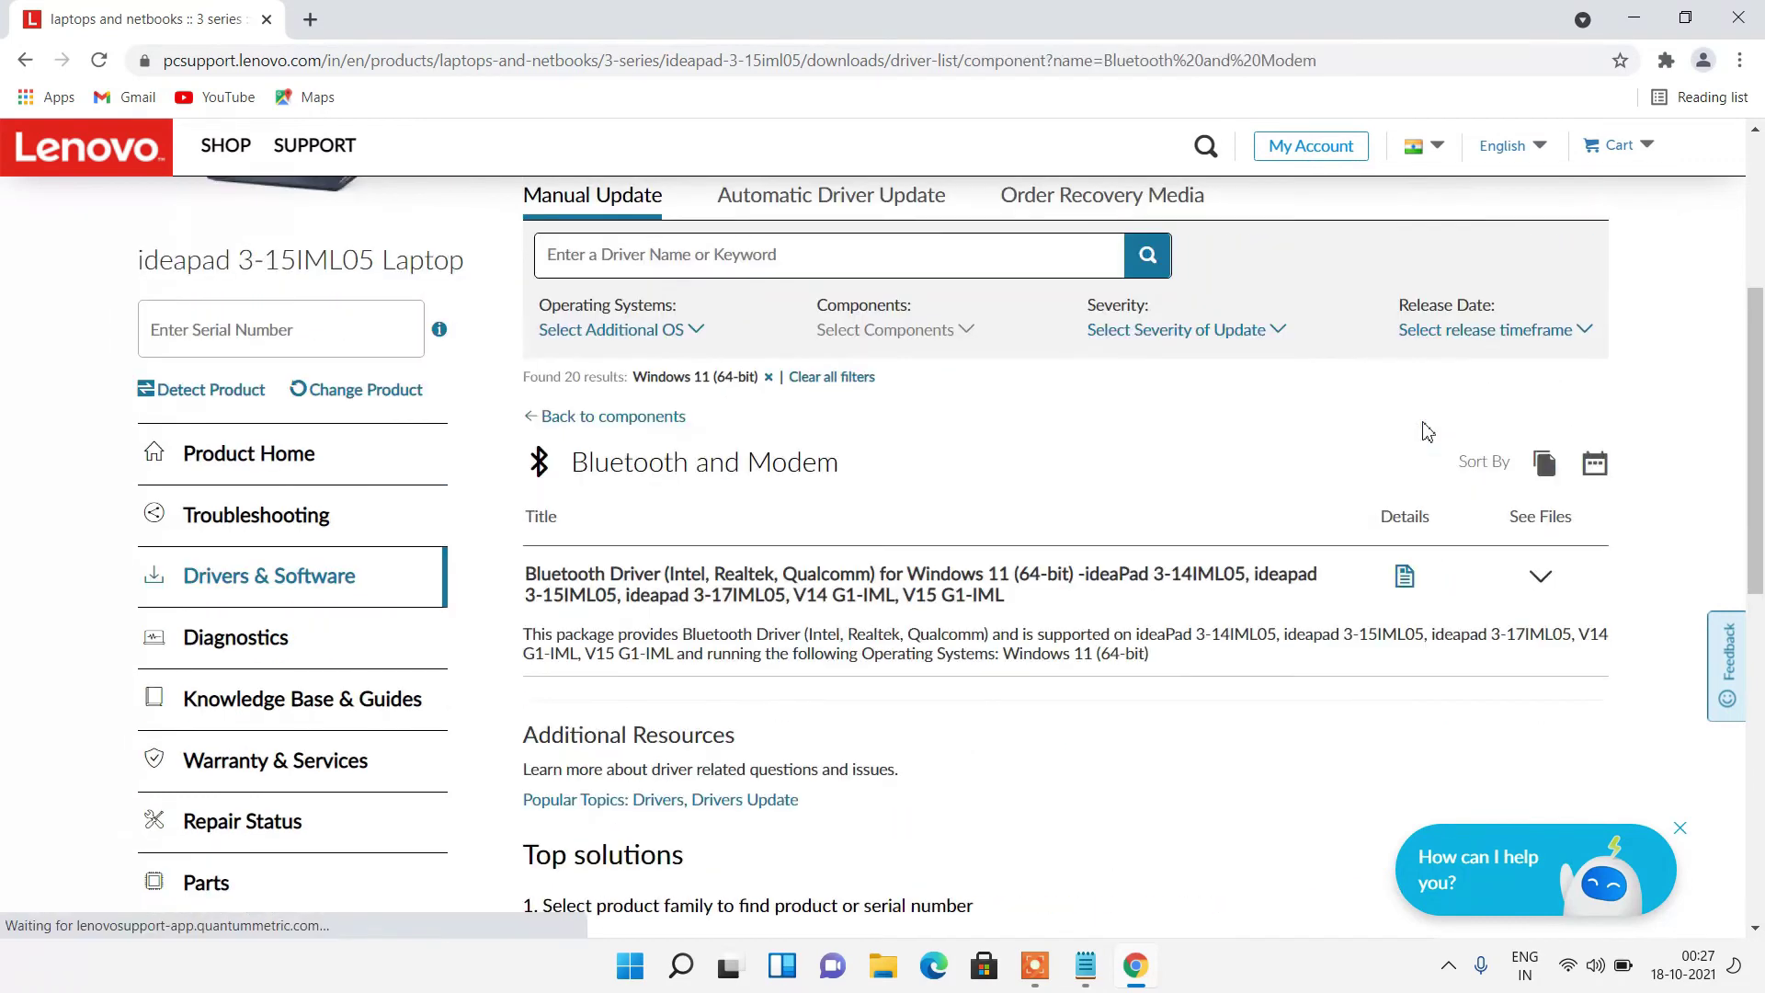
- Expand the files of the Windows 11 Bluetooth Driver (Intel, Realtek, Qualcomm) package and download the driver
{"action": "scroll", "coordinate": [1425, 429], "scroll_direction": "down", "scroll_amount": 2}
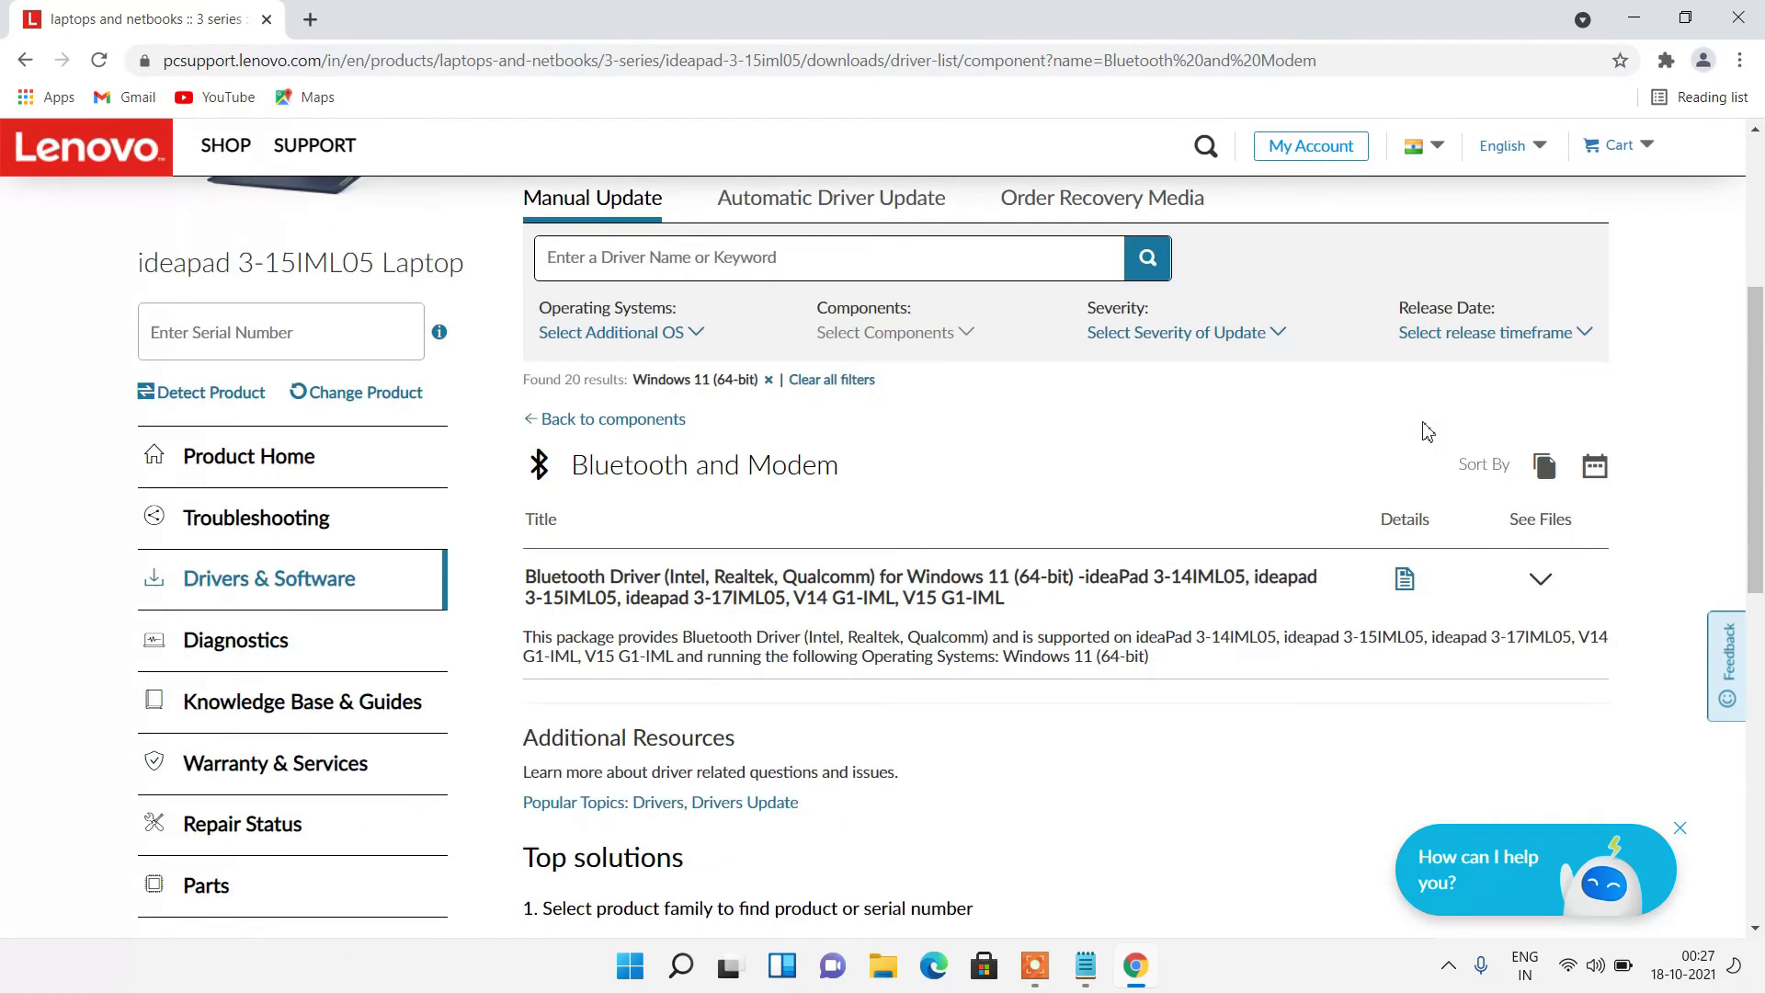
{"action": "left_click", "coordinate": [1544, 586]}
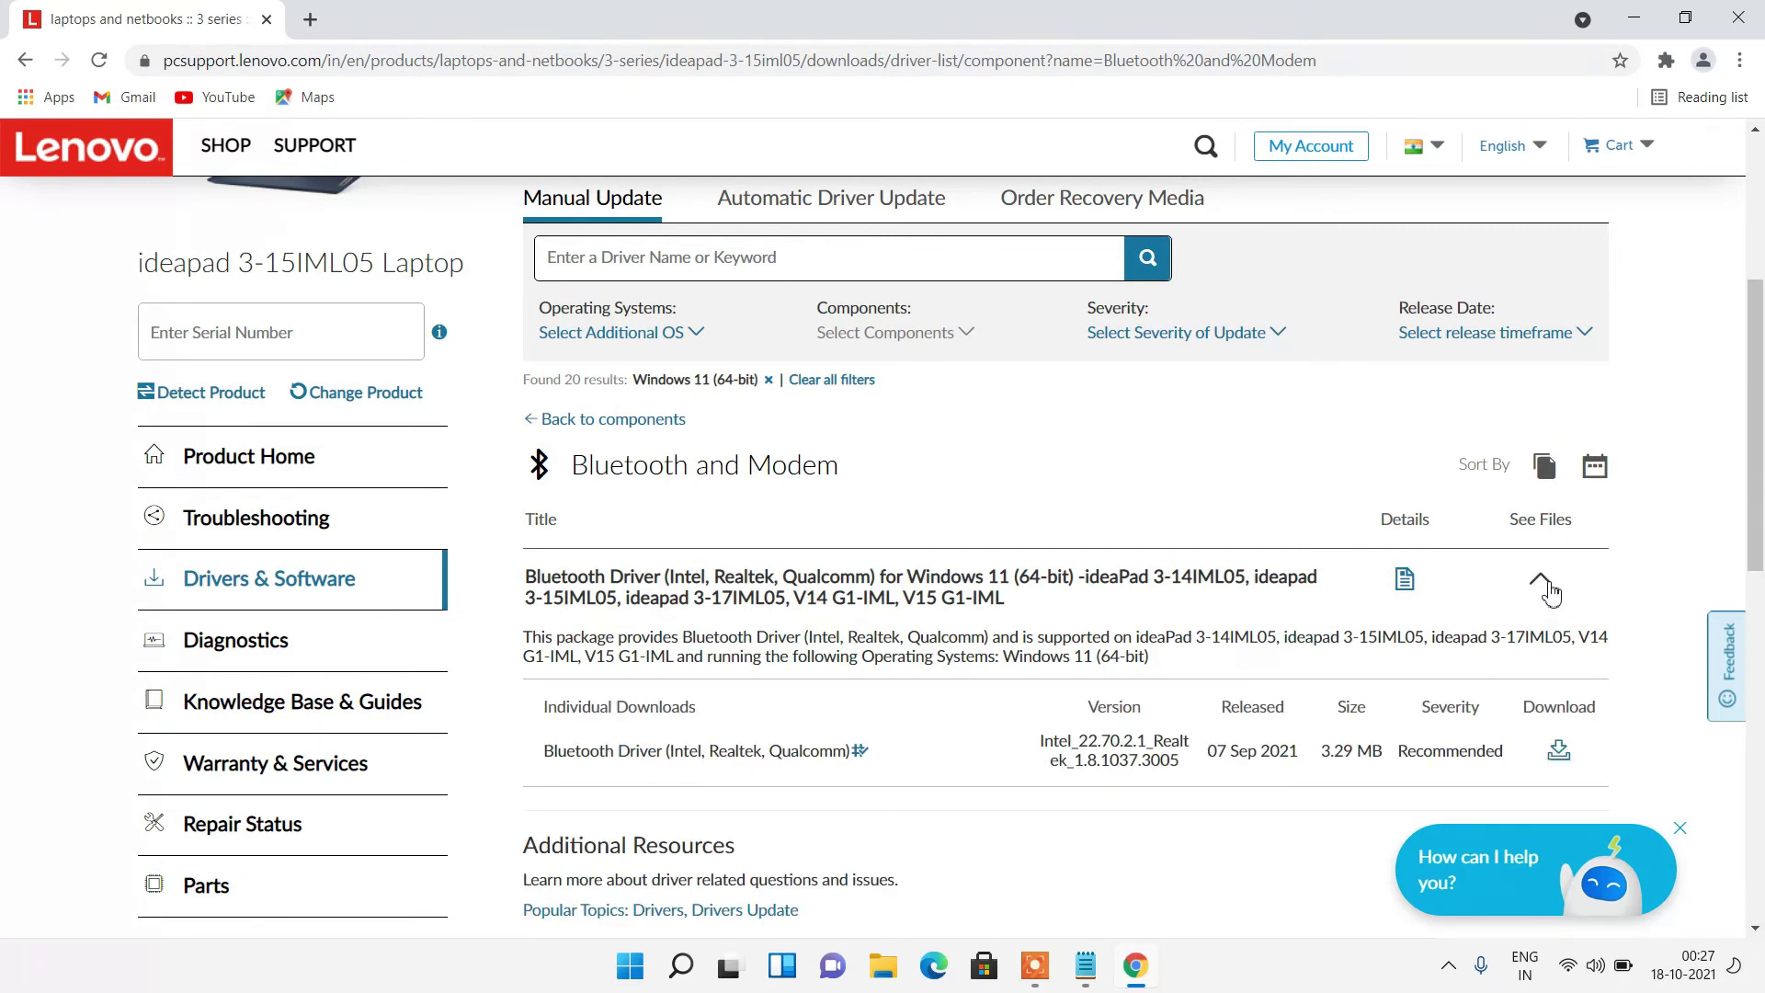
{"action": "scroll", "coordinate": [1552, 593], "scroll_direction": "down", "scroll_amount": 1}
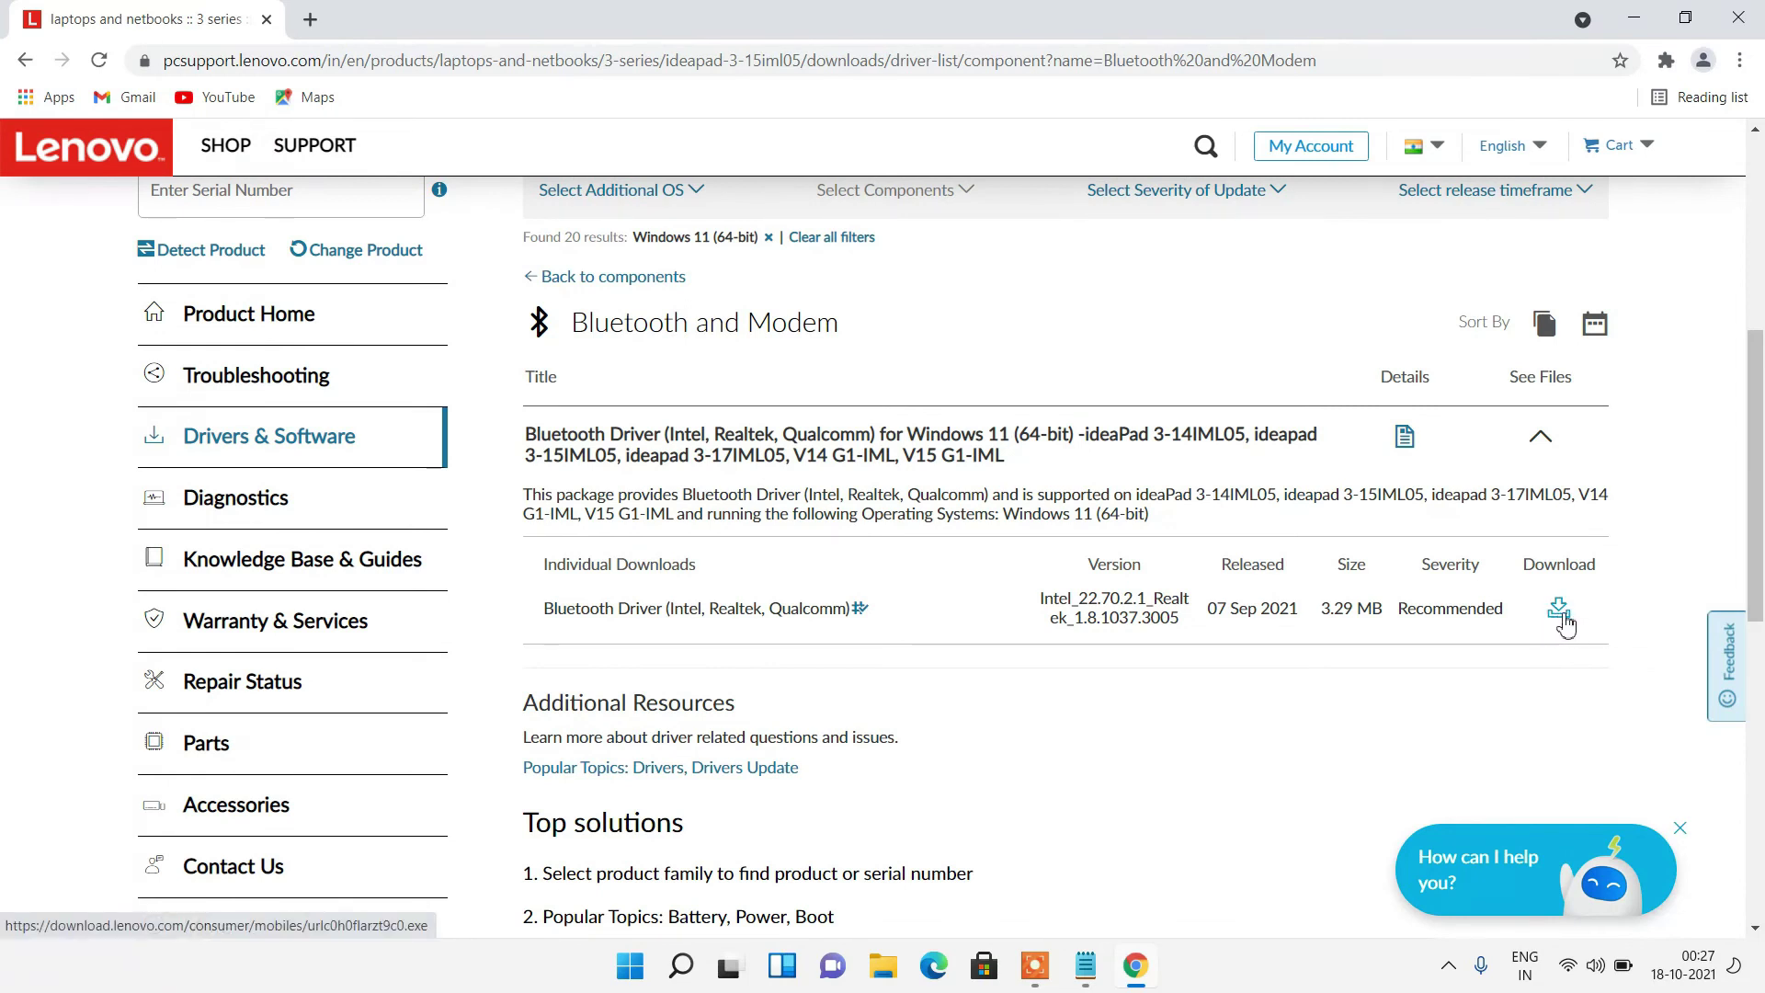
{"action": "left_click", "coordinate": [1559, 611]}
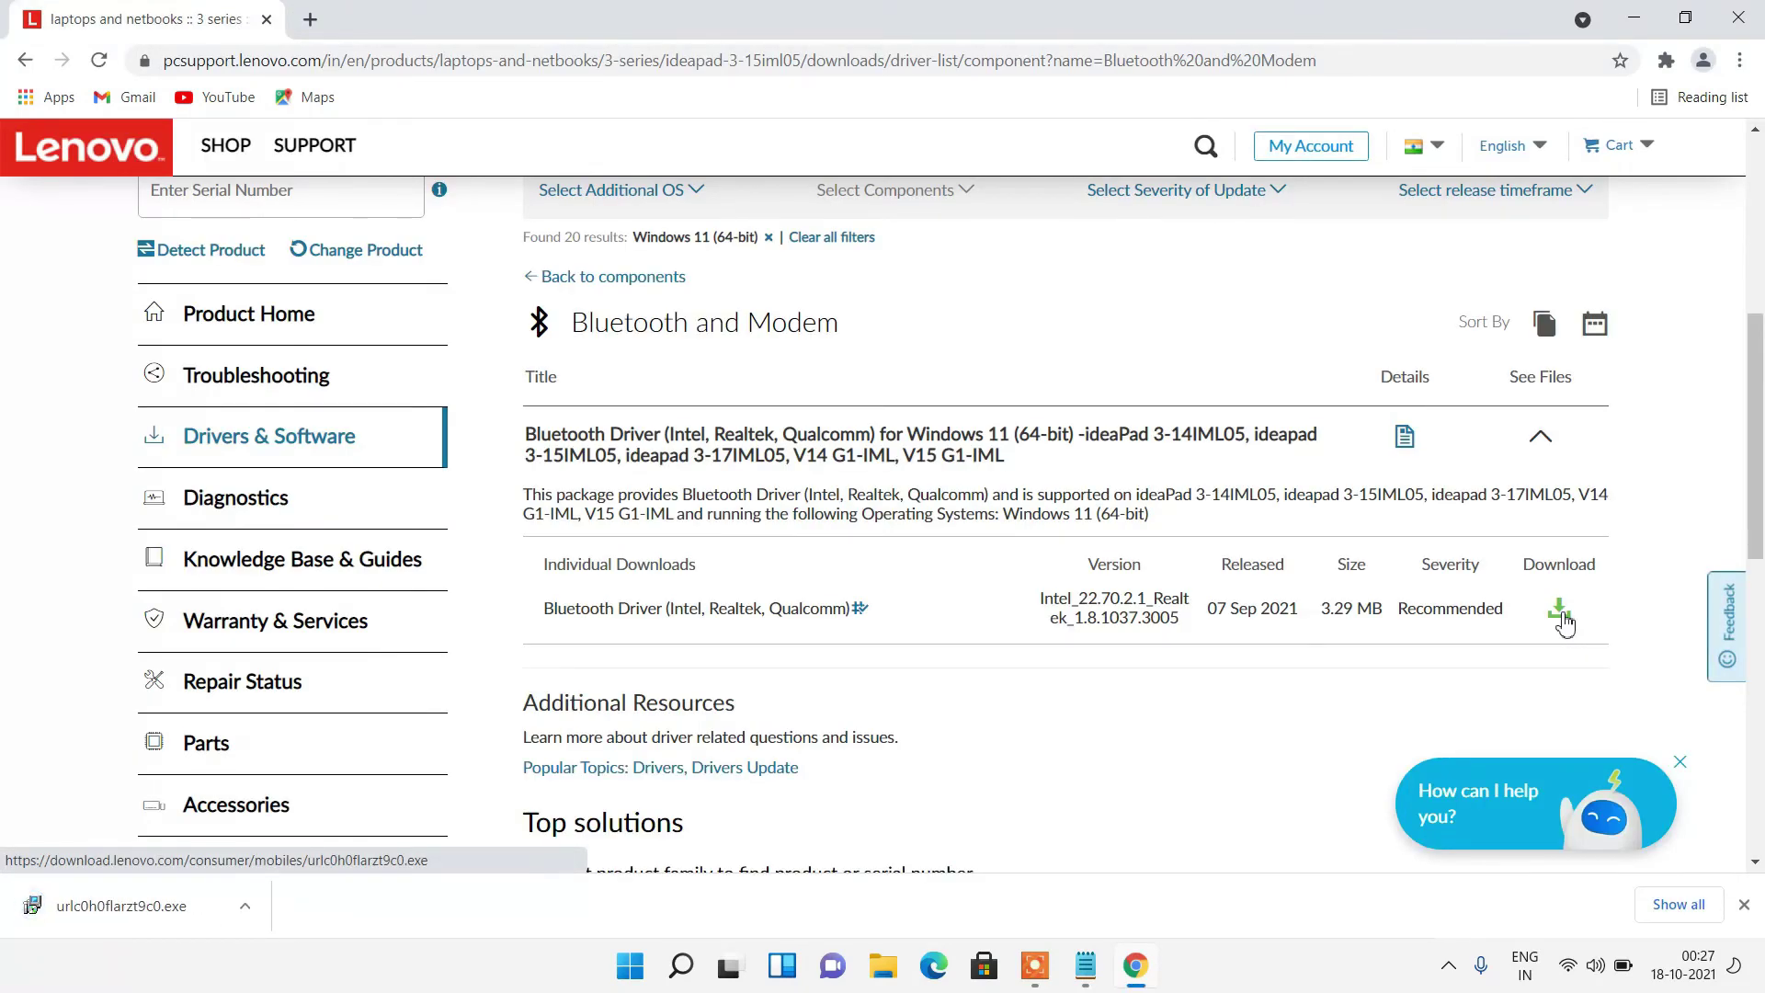
- Show the downloaded driver installer in its Downloads folder, and close the folder window
{"action": "left_click", "coordinate": [244, 906]}
{"action": "left_click", "coordinate": [387, 833]}
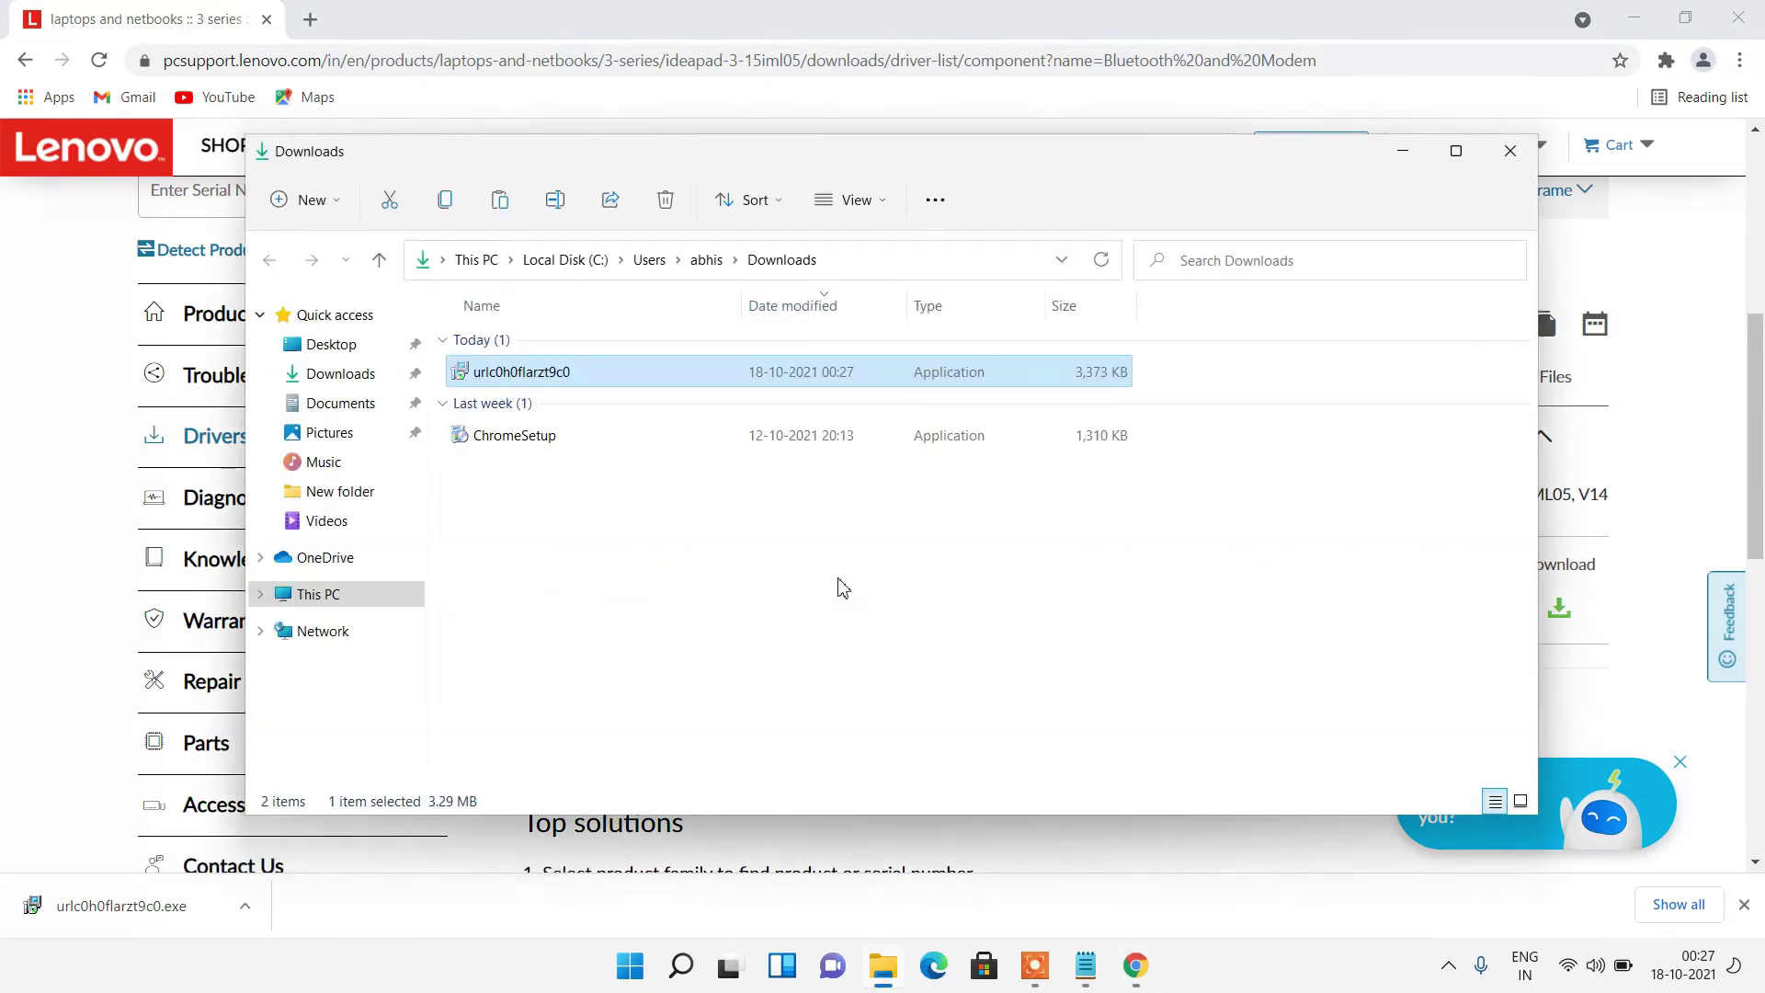
{"action": "left_click", "coordinate": [1512, 153]}
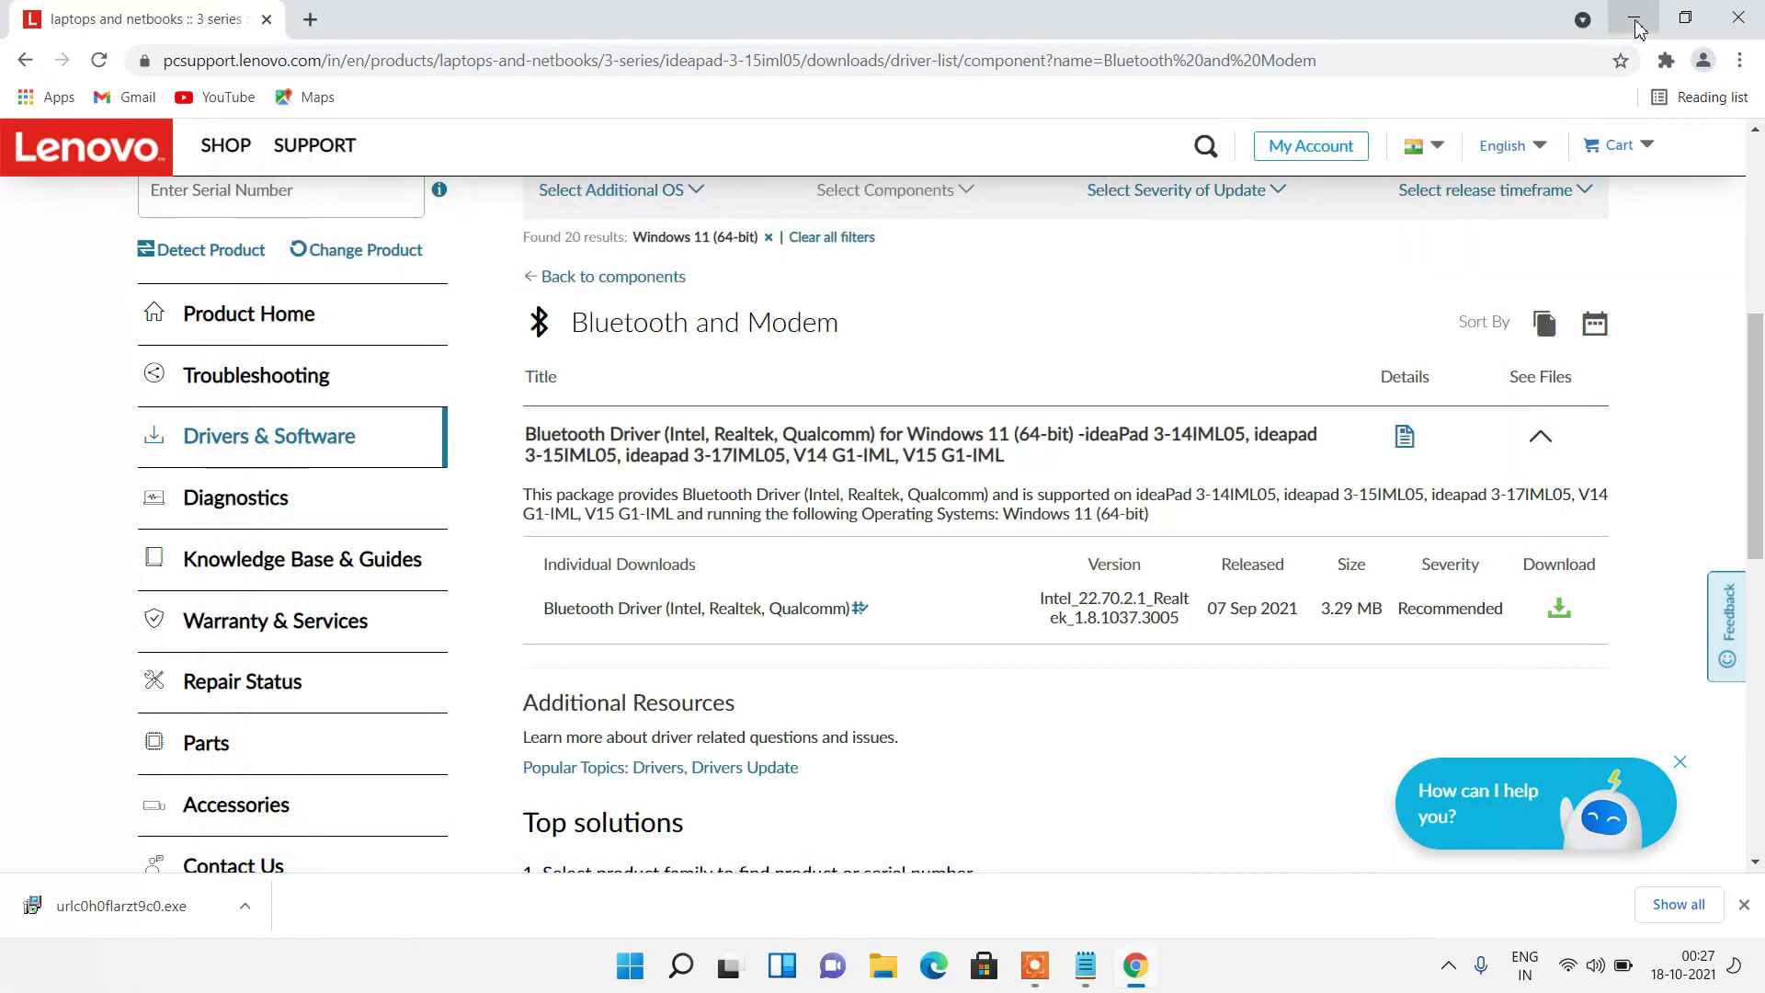
- Minimize the browser and paste a copy of the downloaded driver installer urlc0h0flarzt9c0.exe onto the desktop
{"action": "left_click", "coordinate": [1633, 19]}
{"action": "key", "text": "ctrl+v"}
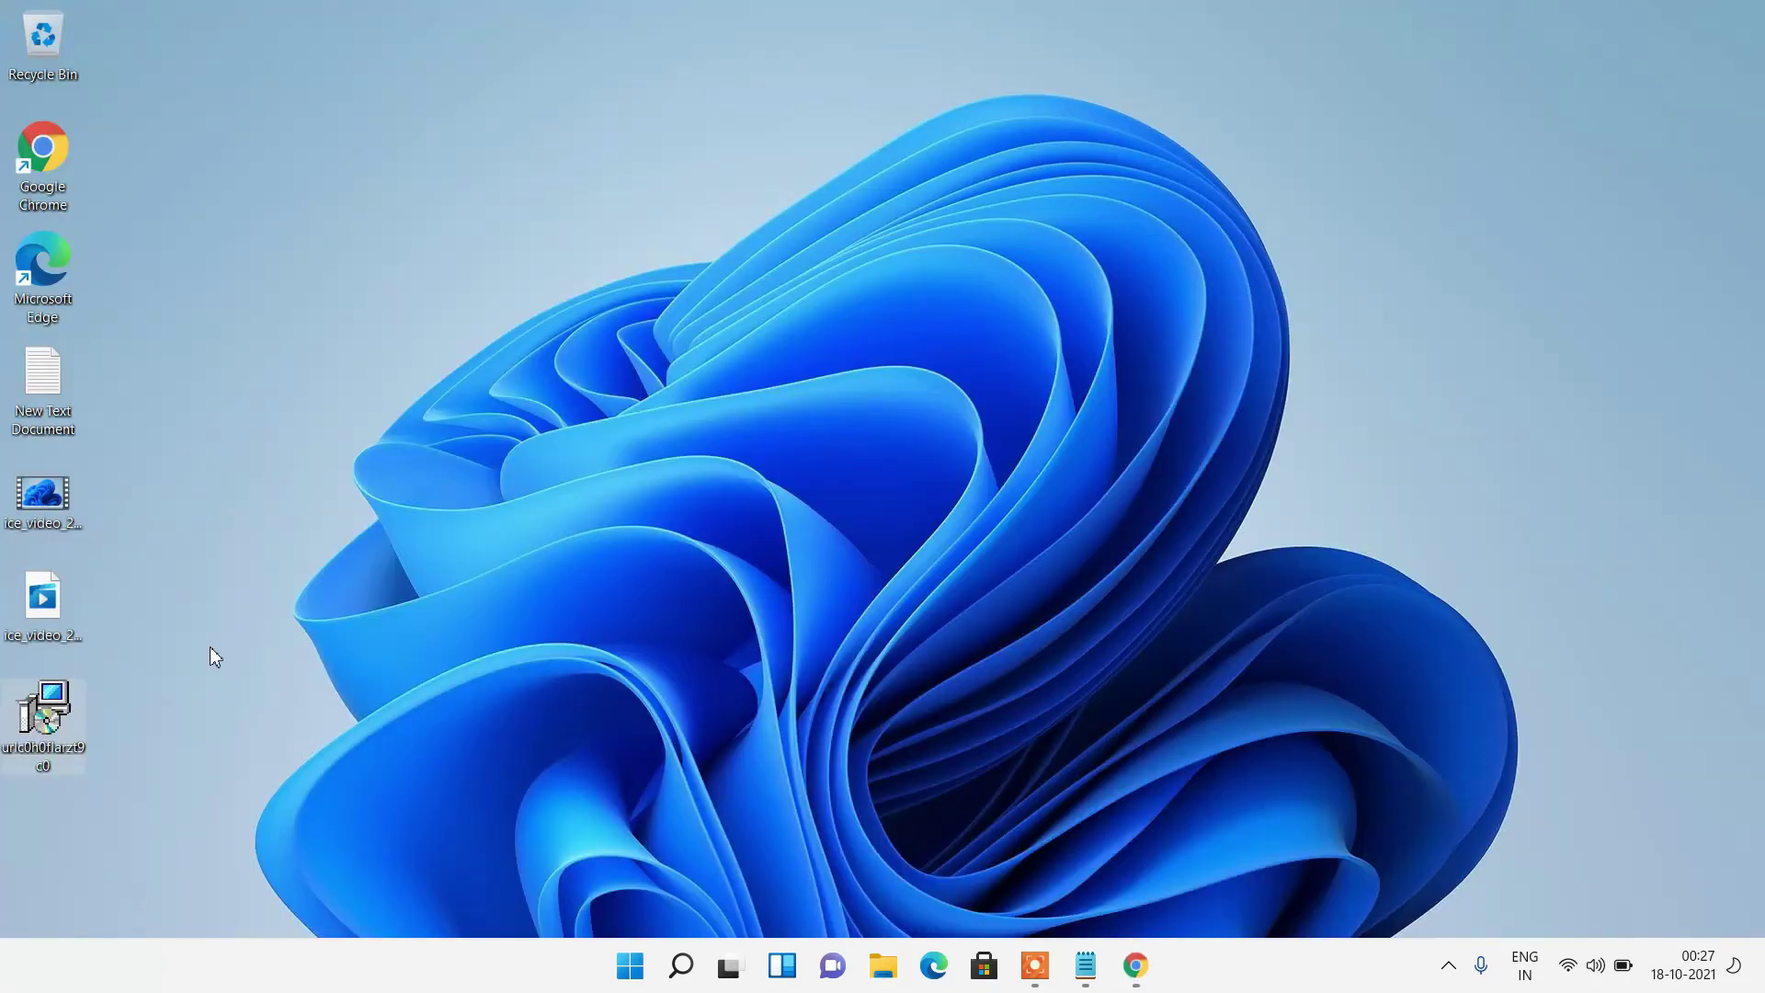
{"action": "left_click", "coordinate": [236, 665]}
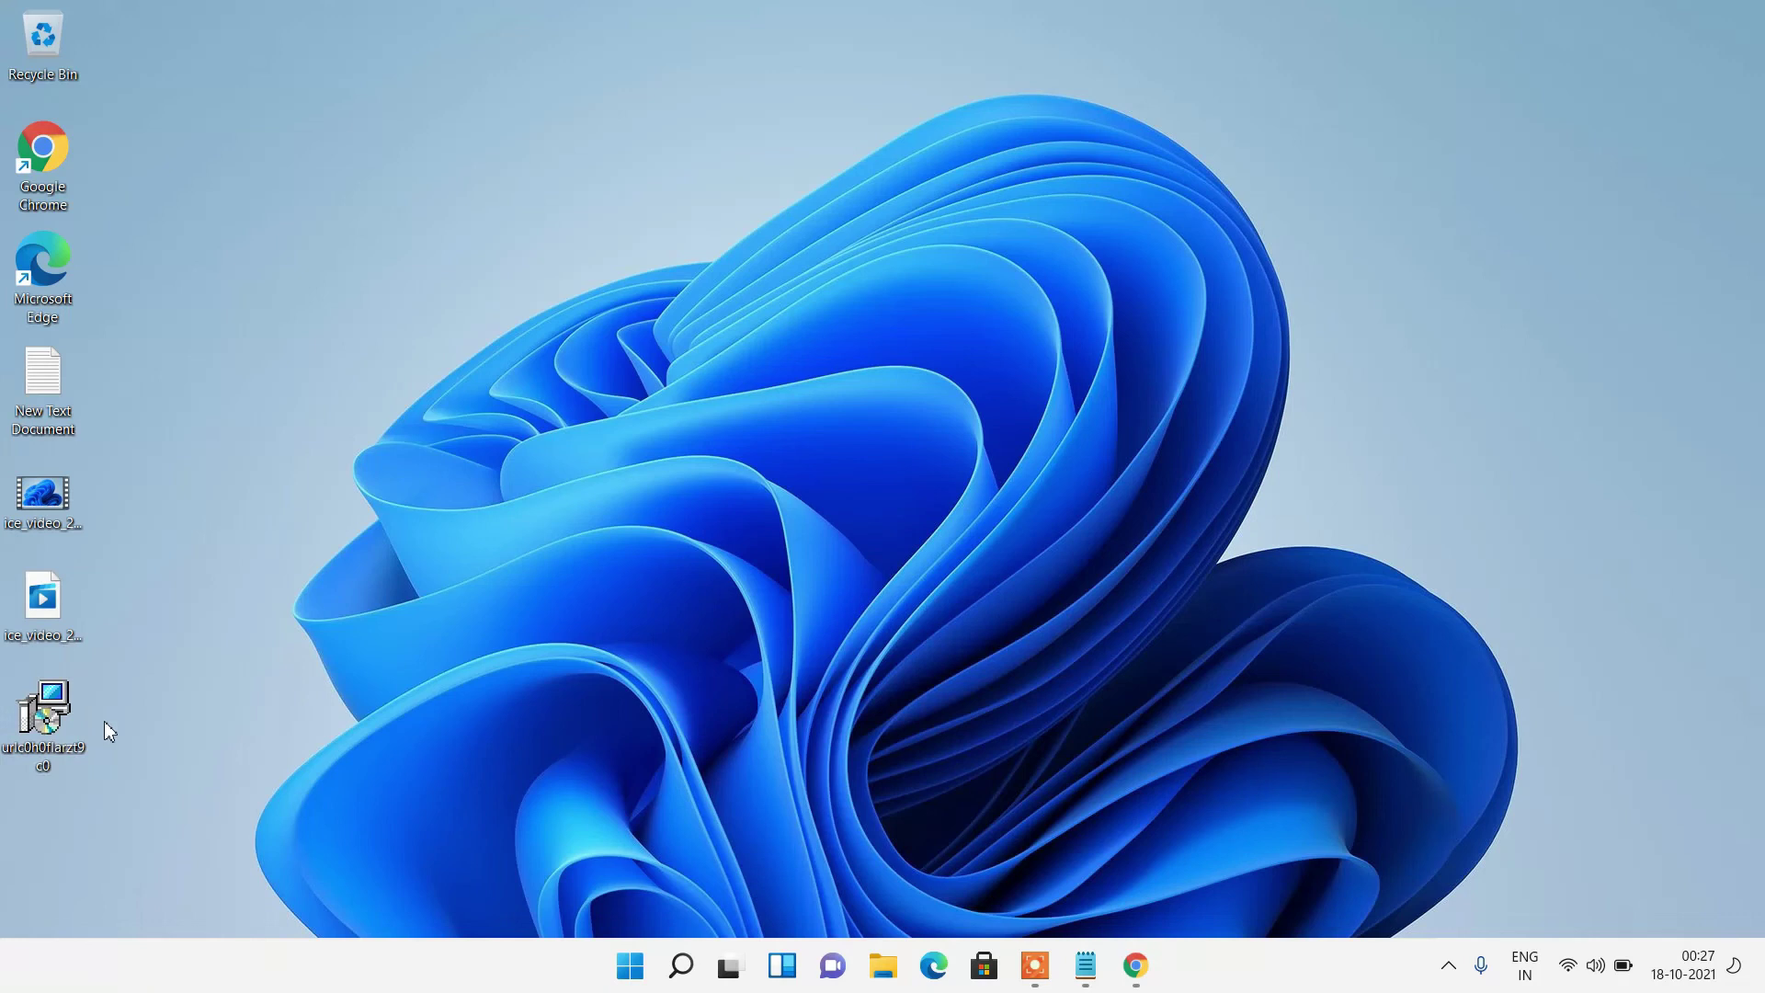
- Launch the Bluetooth driver installer from the desktop, allow it to run, and accept its Lenovo license agreement
{"action": "double_click", "coordinate": [53, 722]}
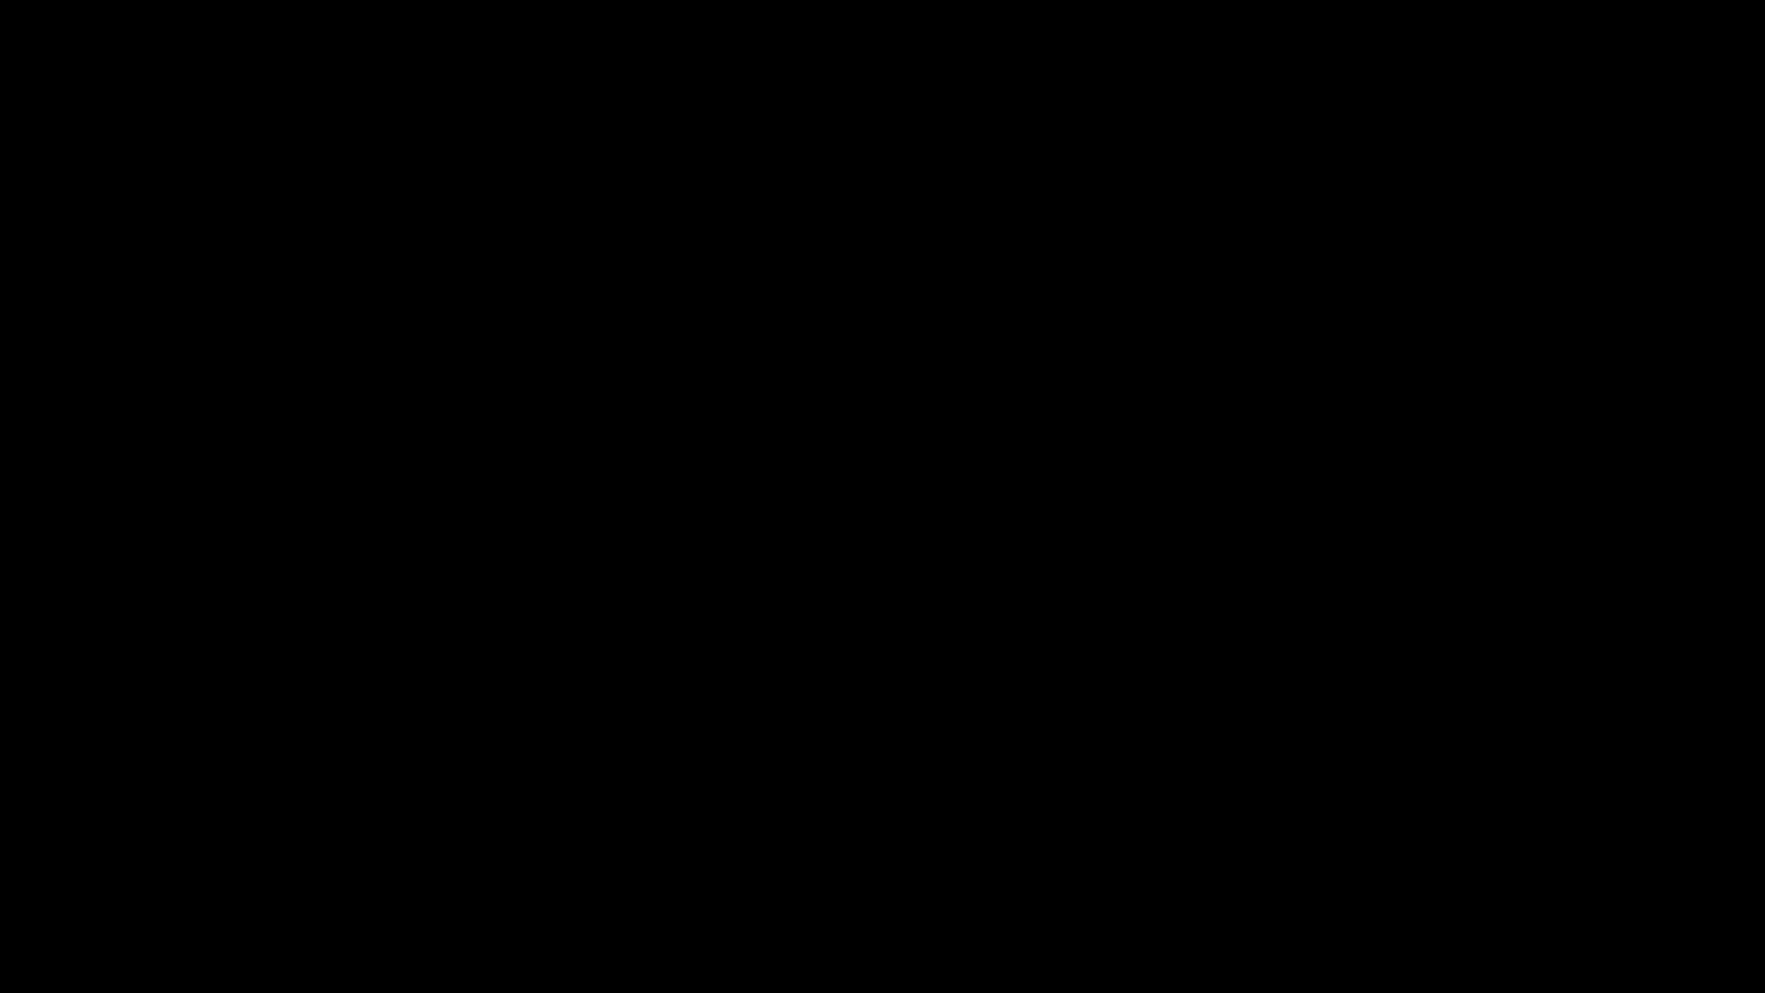
{"action": "left_click", "coordinate": [734, 663]}
{"action": "left_click", "coordinate": [903, 533]}
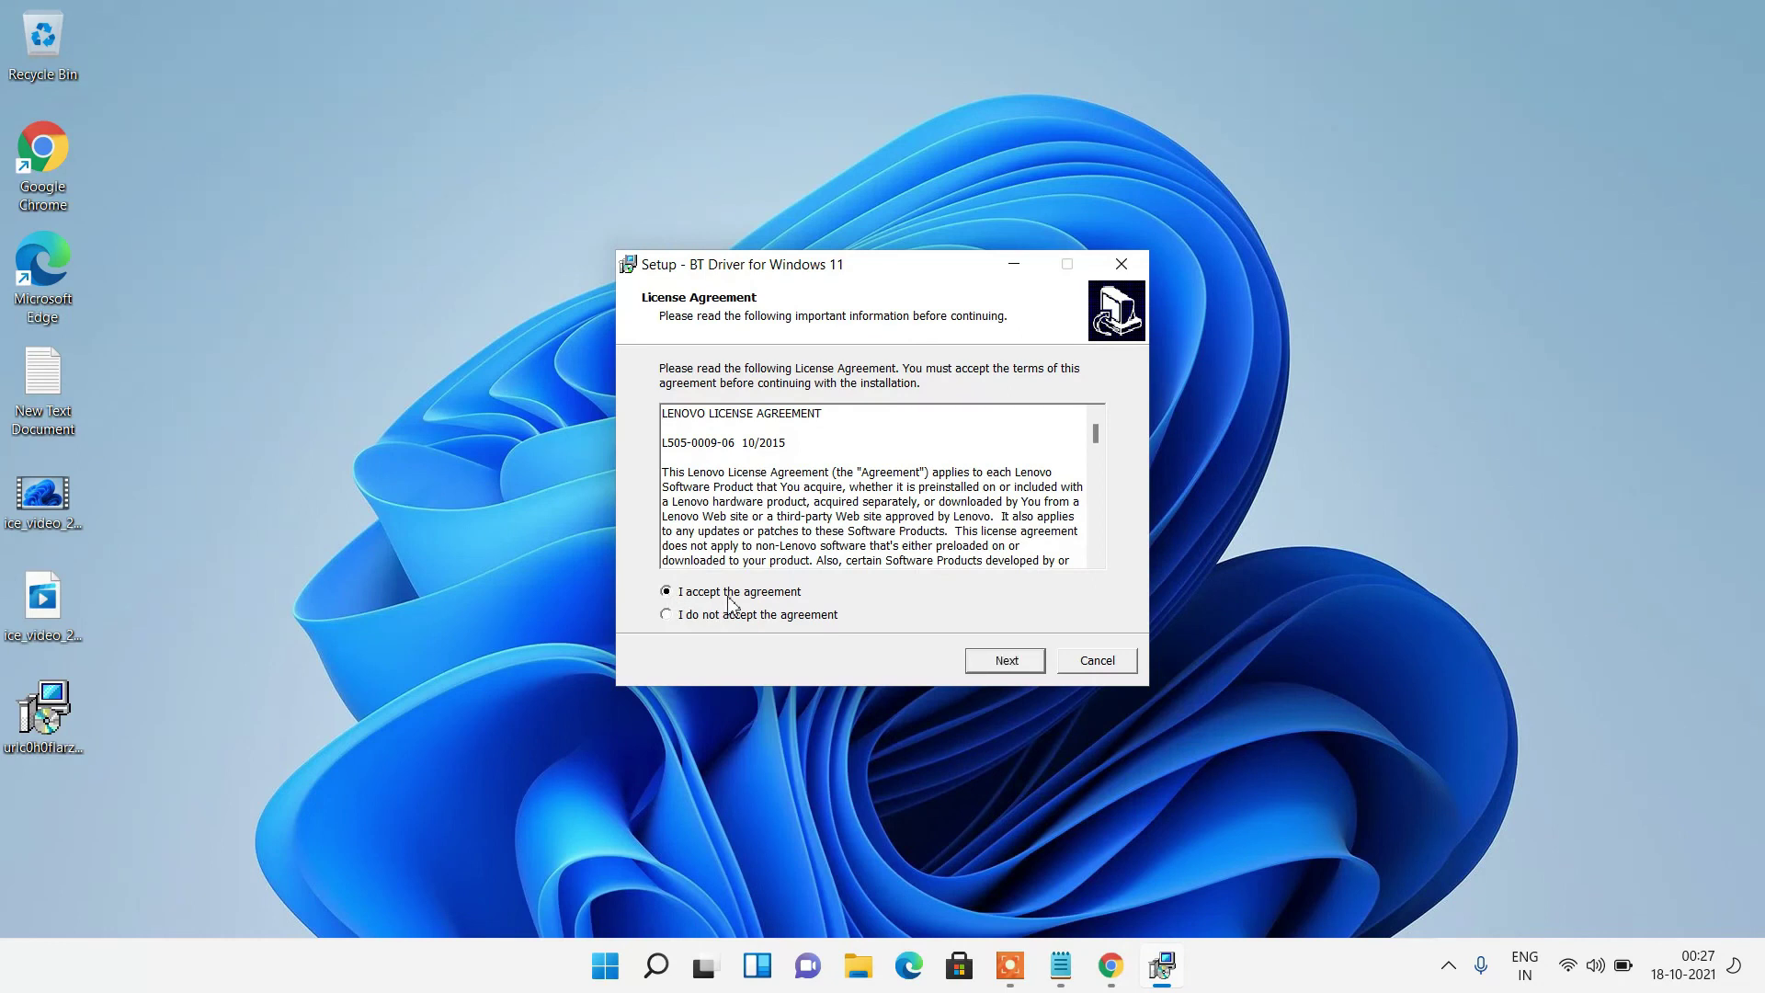
{"action": "left_click", "coordinate": [1003, 661]}
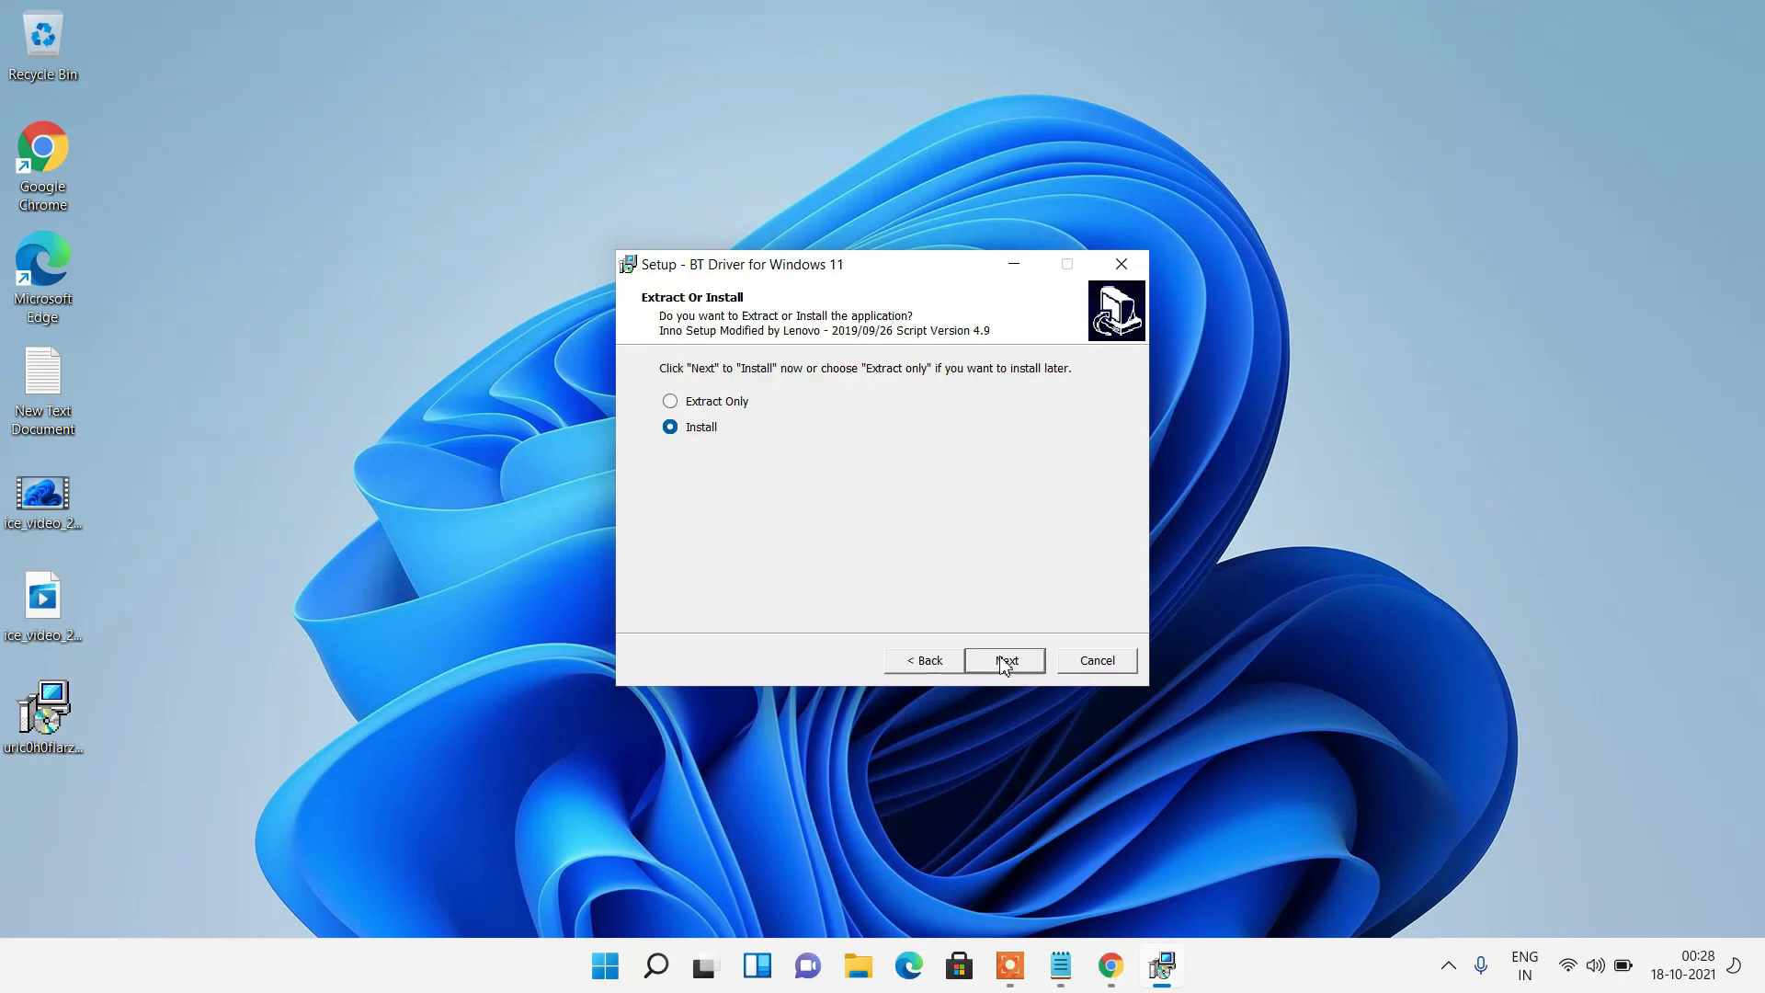
- Install BT Driver for Windows 11 with the Install option and finish the setup wizard
{"action": "left_click", "coordinate": [1001, 668]}
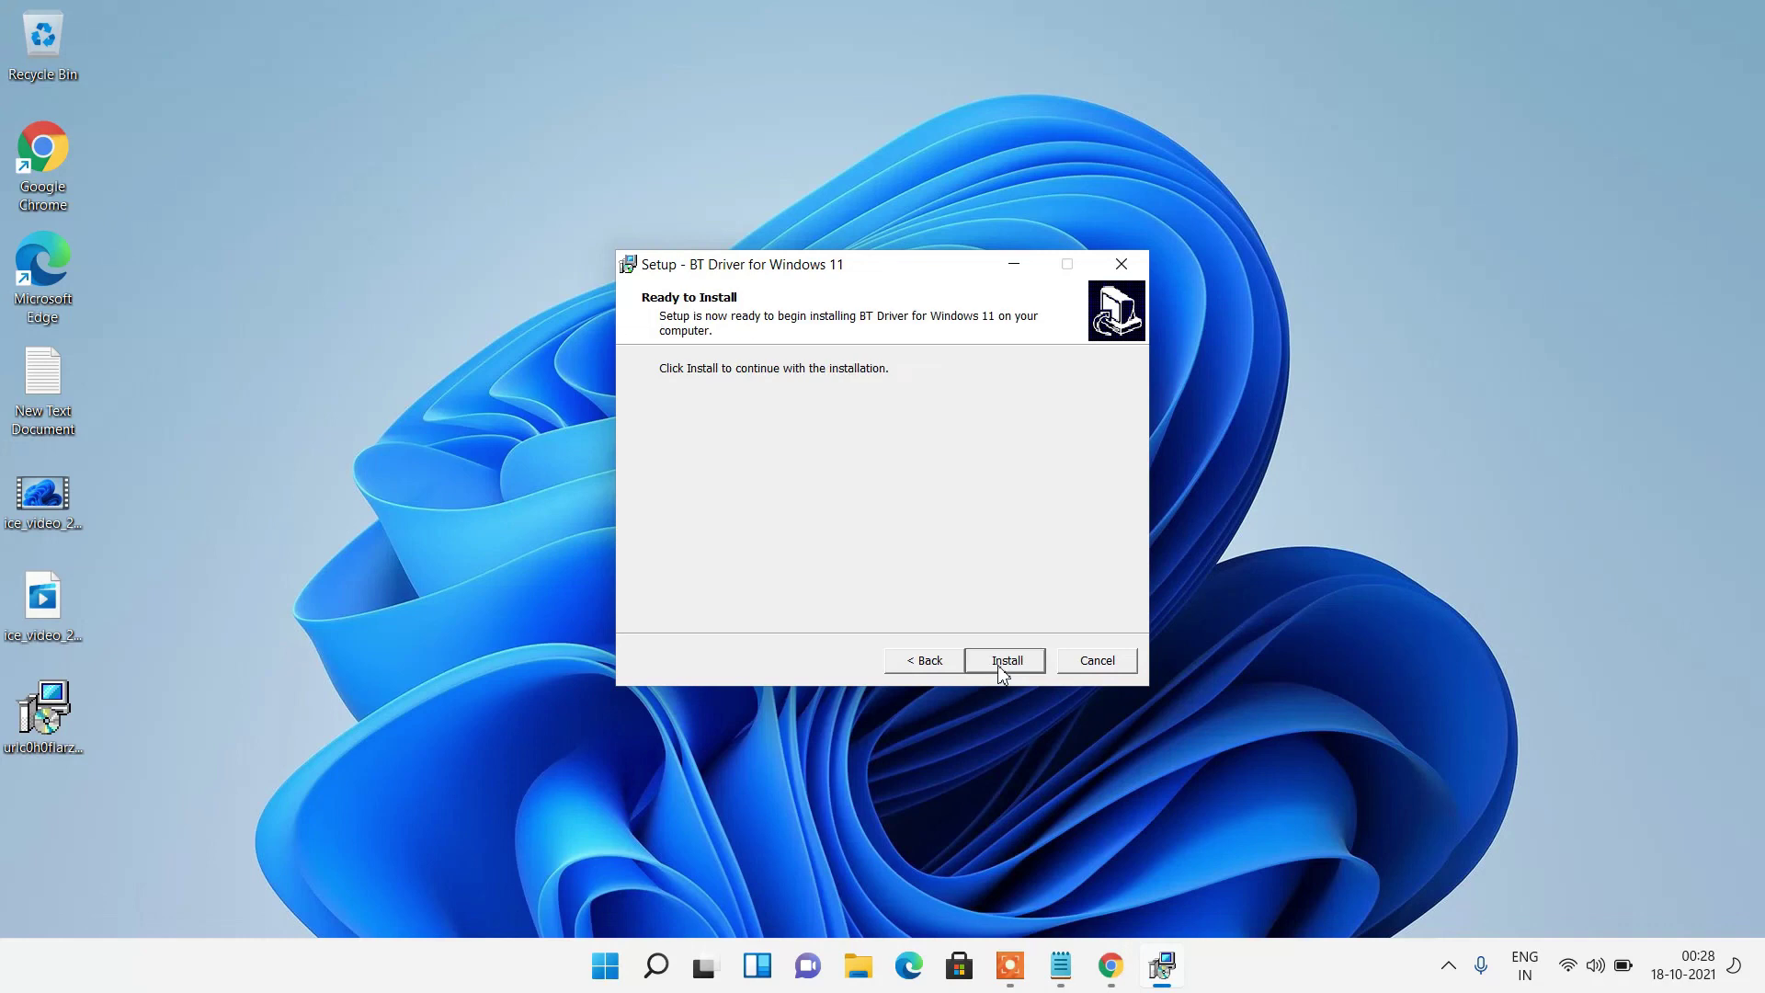
{"action": "left_click", "coordinate": [1001, 667]}
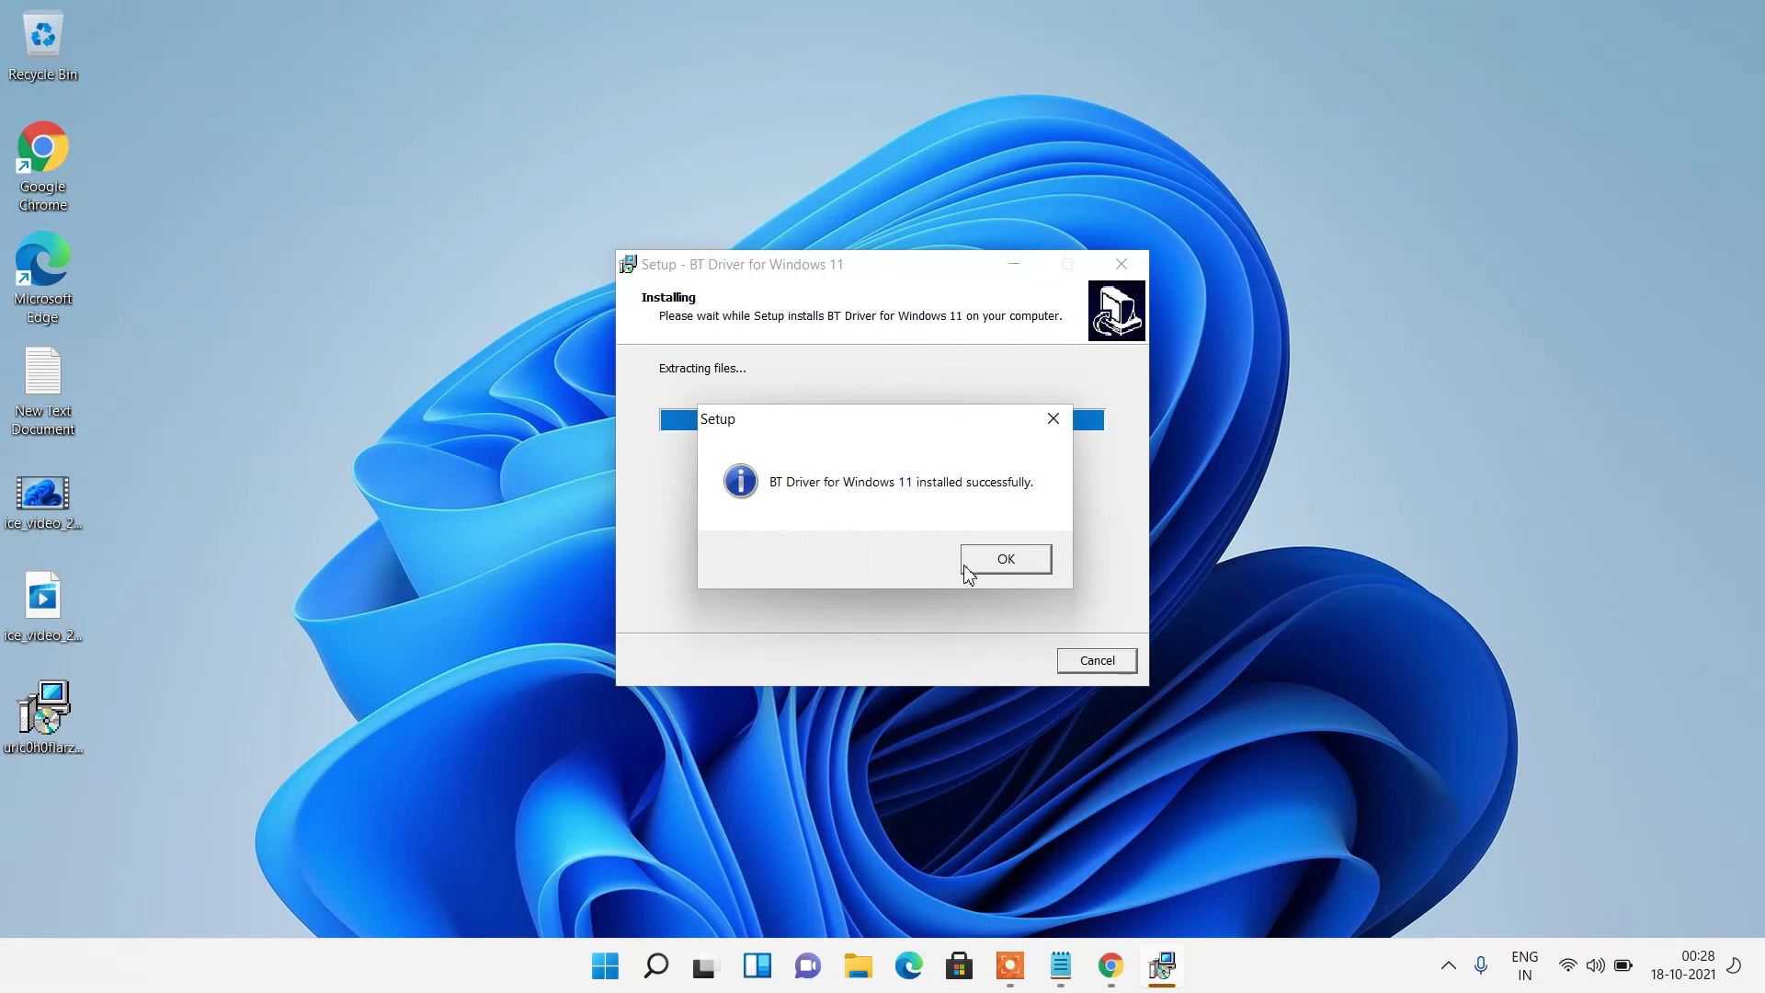
{"action": "left_click", "coordinate": [995, 563]}
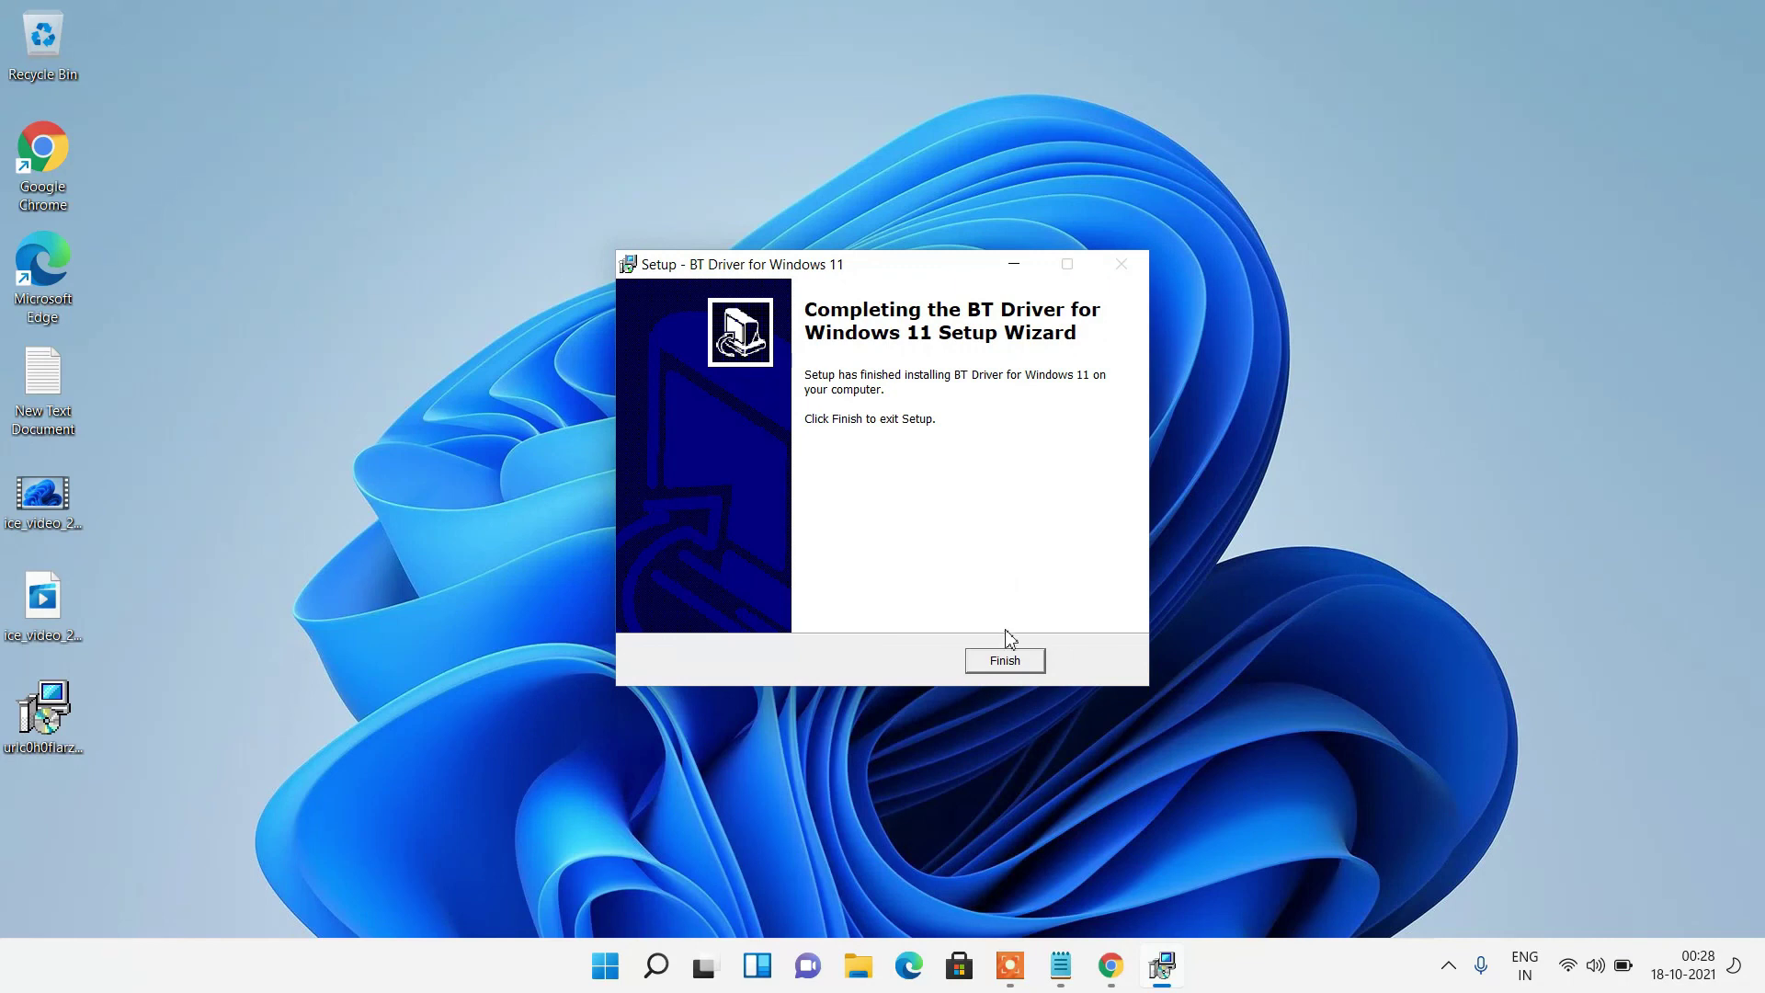
{"action": "left_click", "coordinate": [1005, 659]}
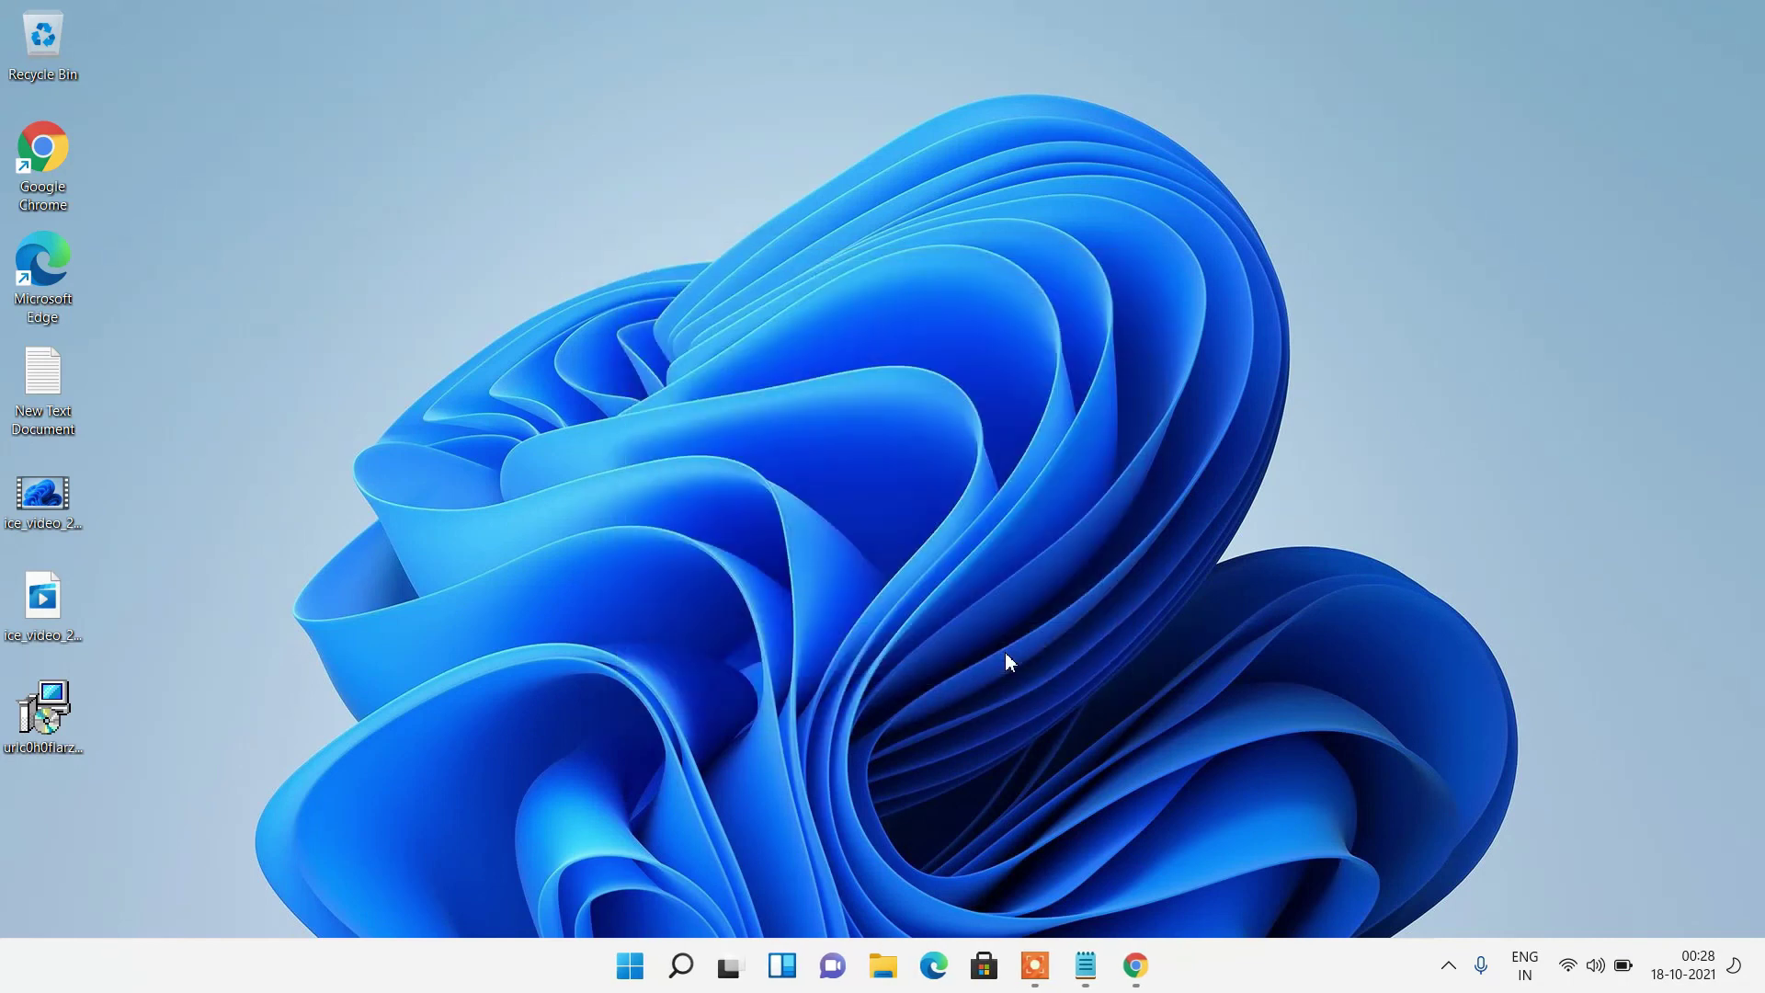